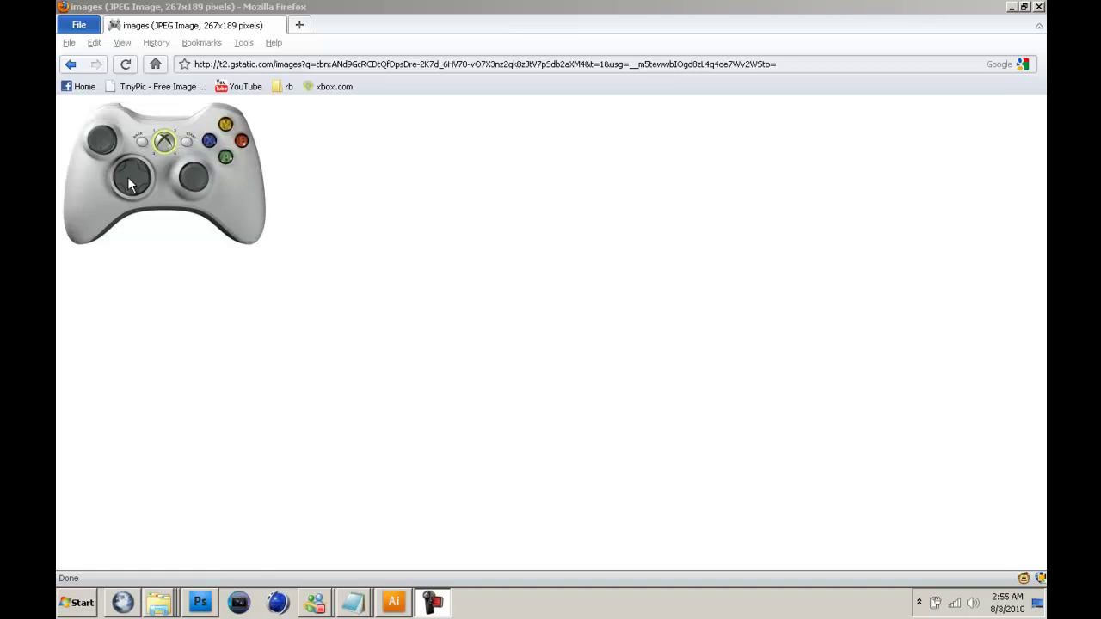
- Copy the white Xbox 360 controller image in Firefox to the clipboard and move to Photoshop
right_click(138, 165)
click(483, 297)
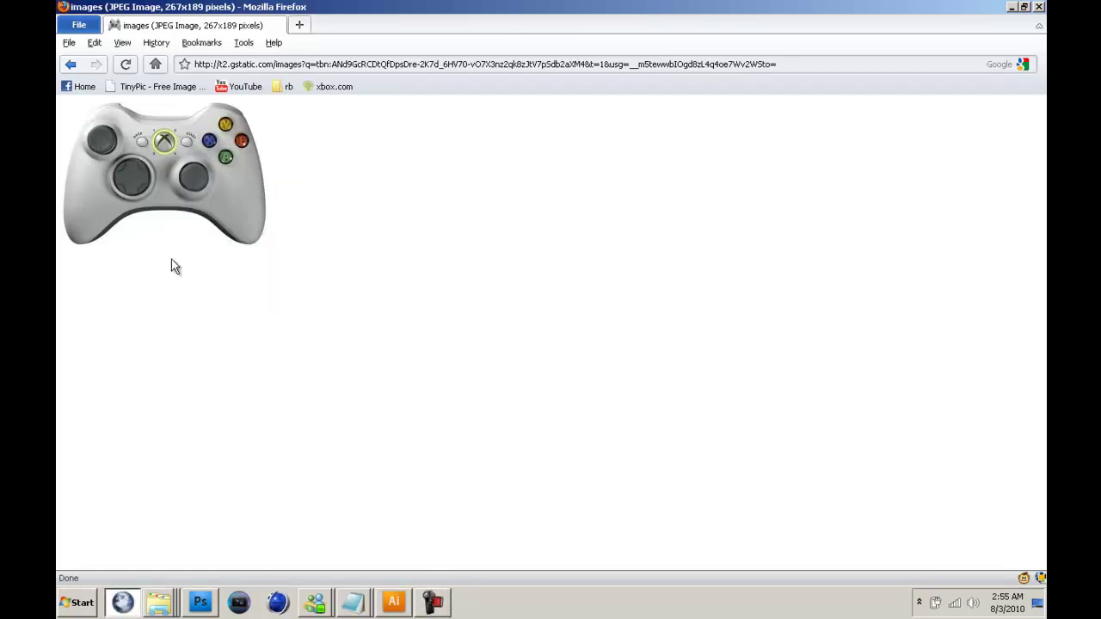
right_click(216, 201)
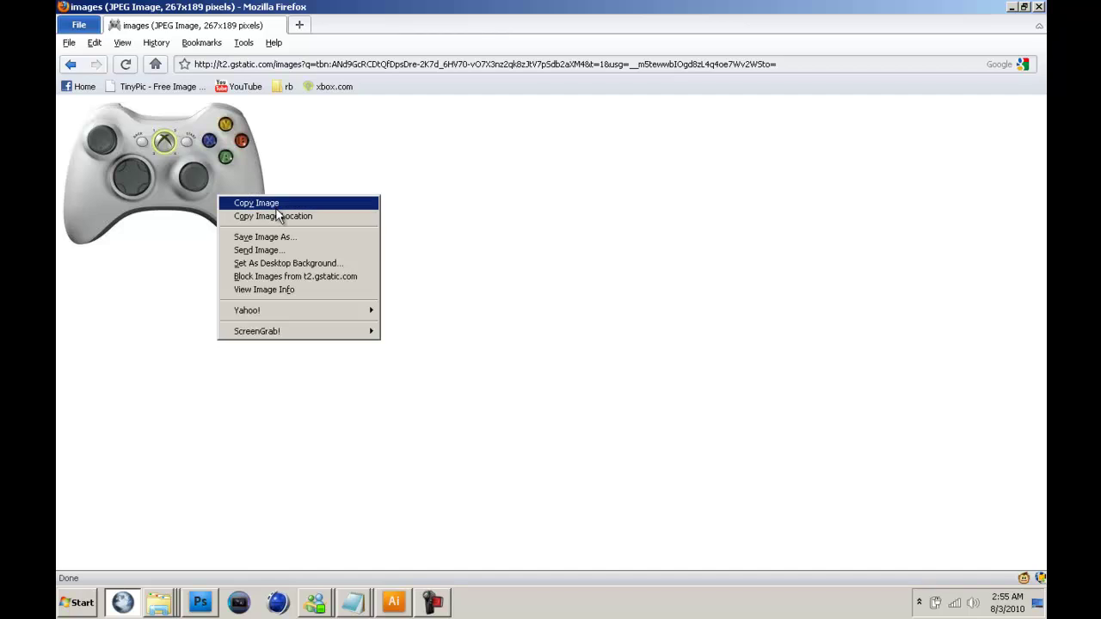
click(276, 208)
click(419, 606)
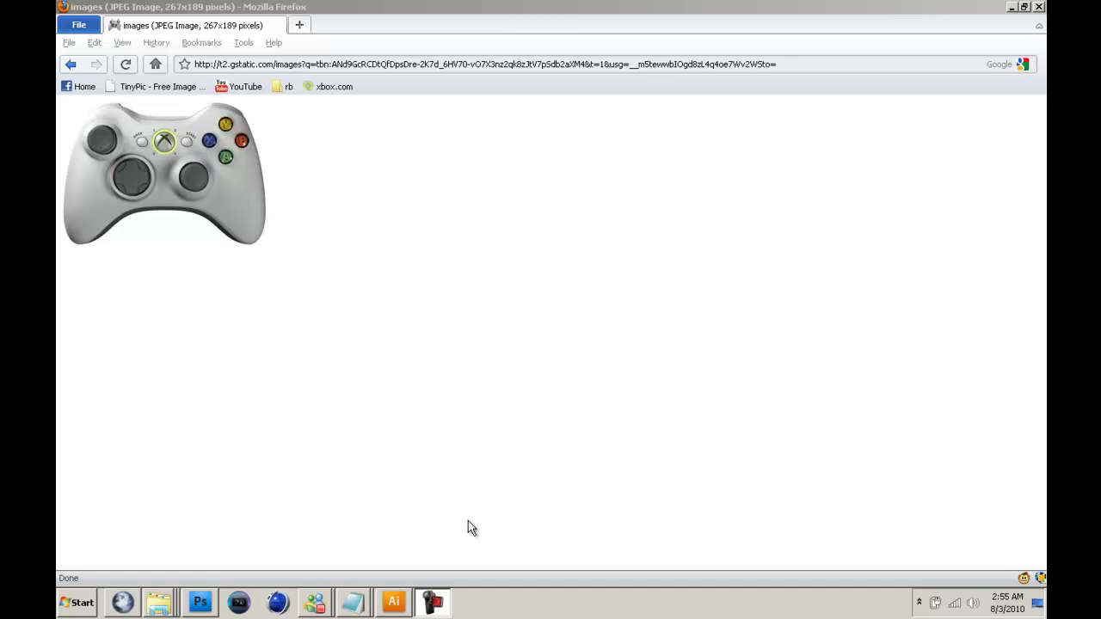
- Create a 267×189 px Clipboard-preset document, paste the controller as Layer 1, and view at 200%
click(199, 602)
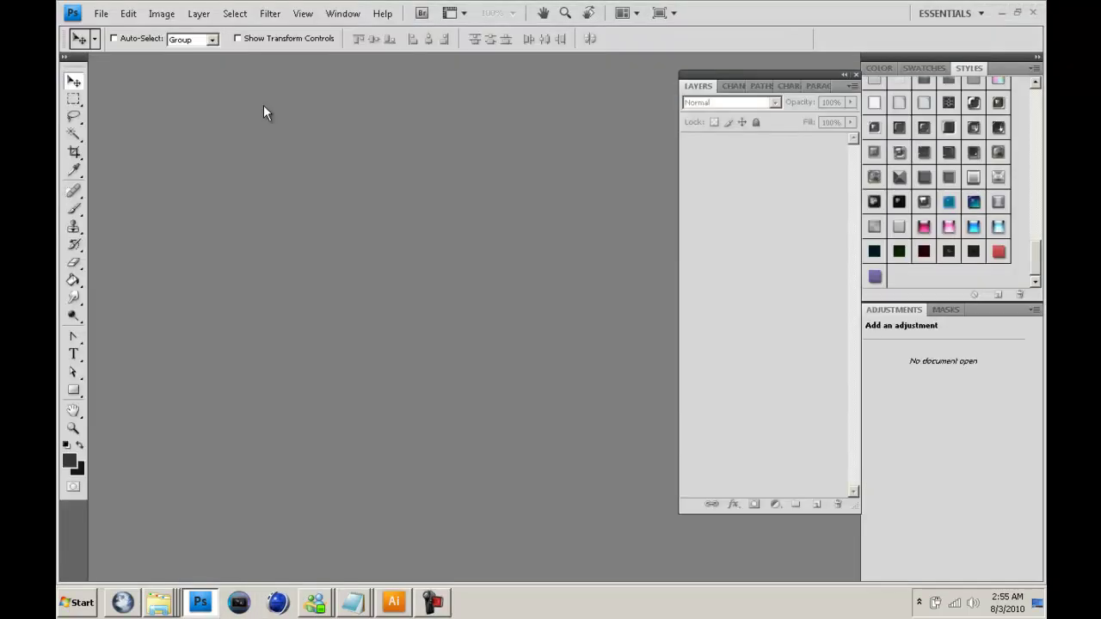
click(99, 12)
click(74, 28)
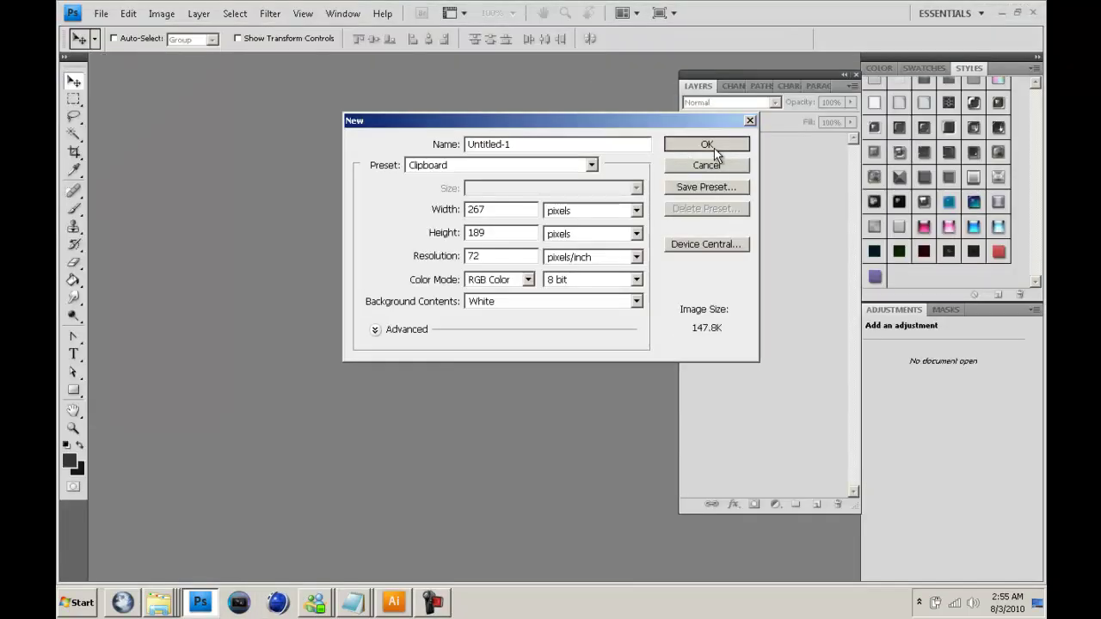
click(707, 144)
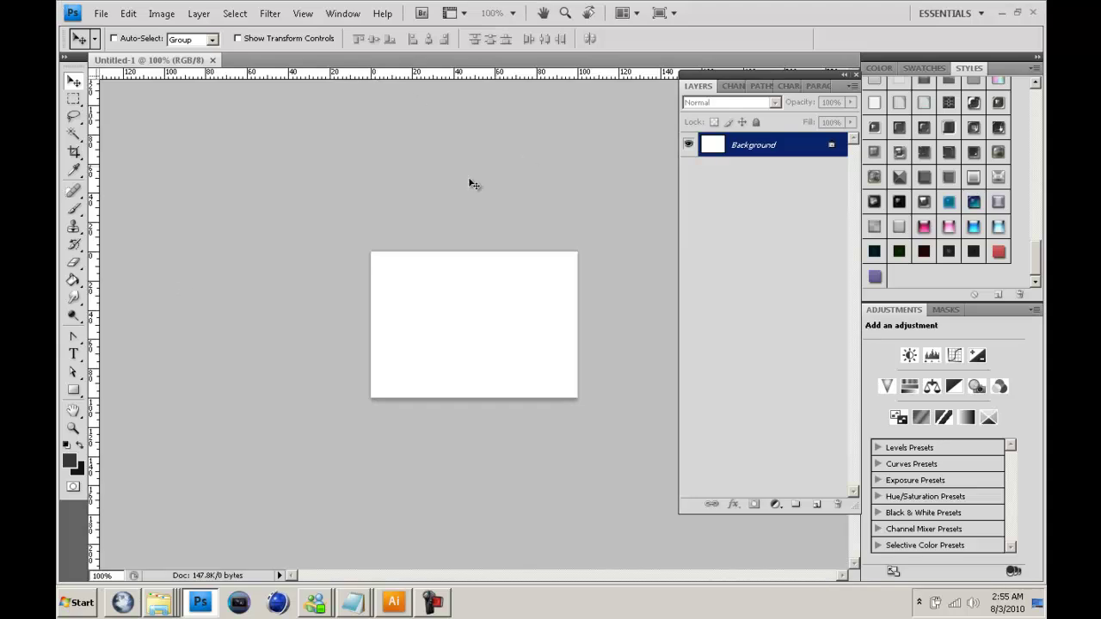
key(ctrl+v)
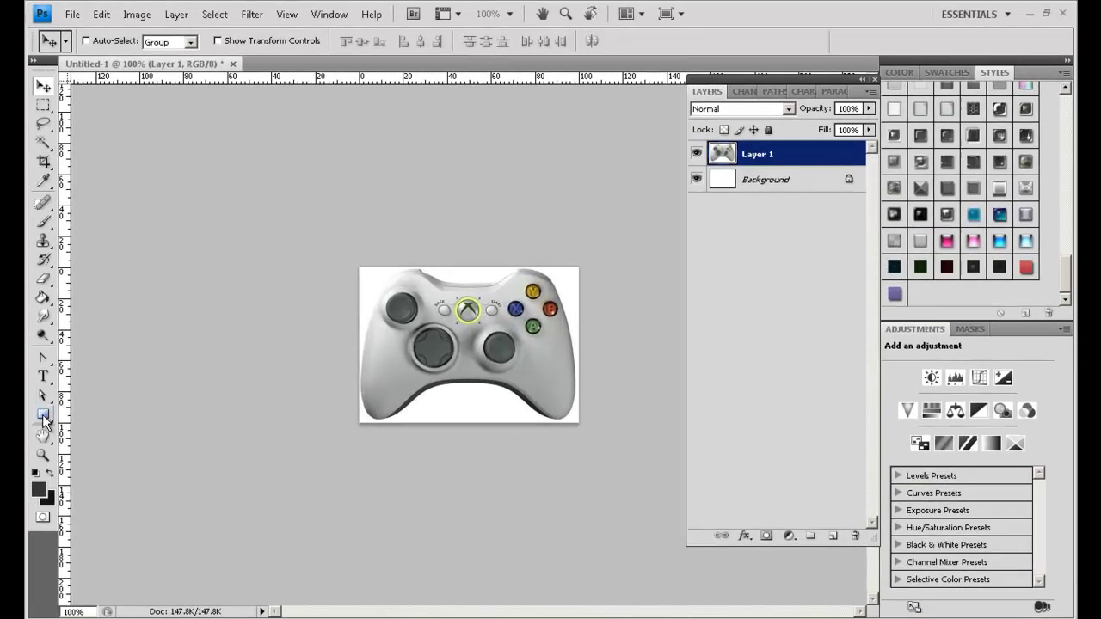
click(74, 429)
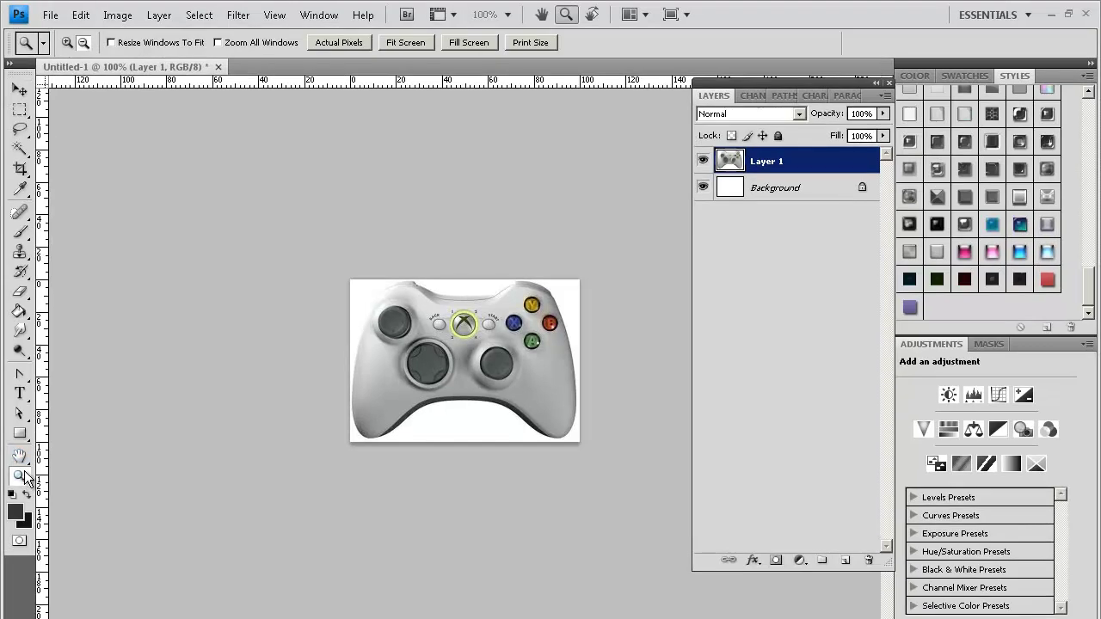
alt+click(444, 434)
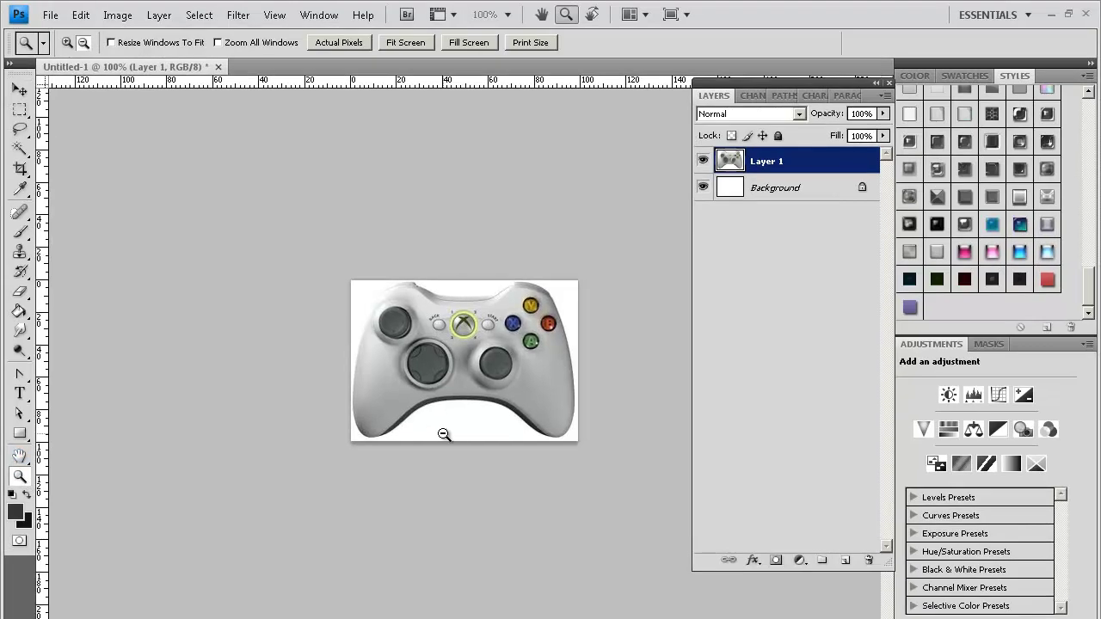
click(483, 361)
click(483, 361)
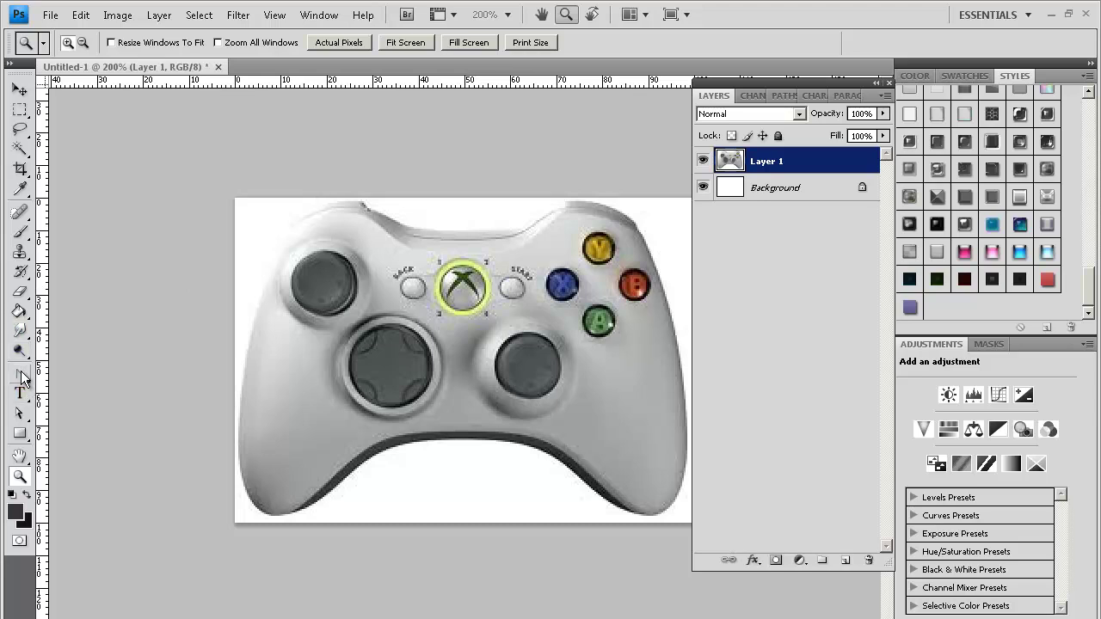
- Trace a closed, straight-edged Pen path with eight anchors around the controller's outline
drag(22, 378, 120, 364)
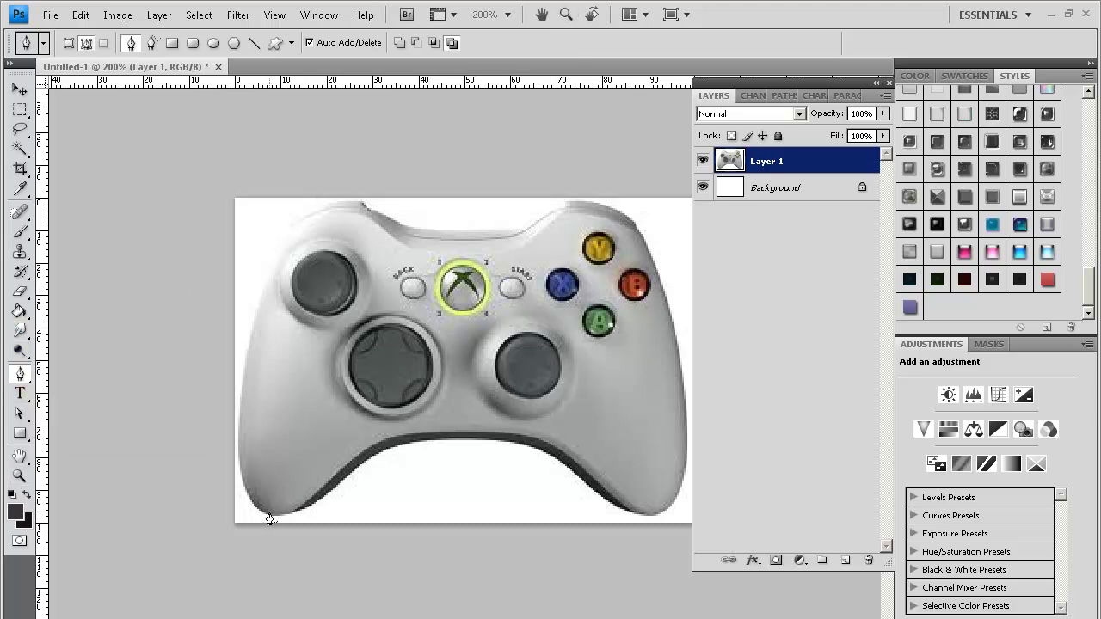
click(242, 378)
click(332, 205)
click(412, 228)
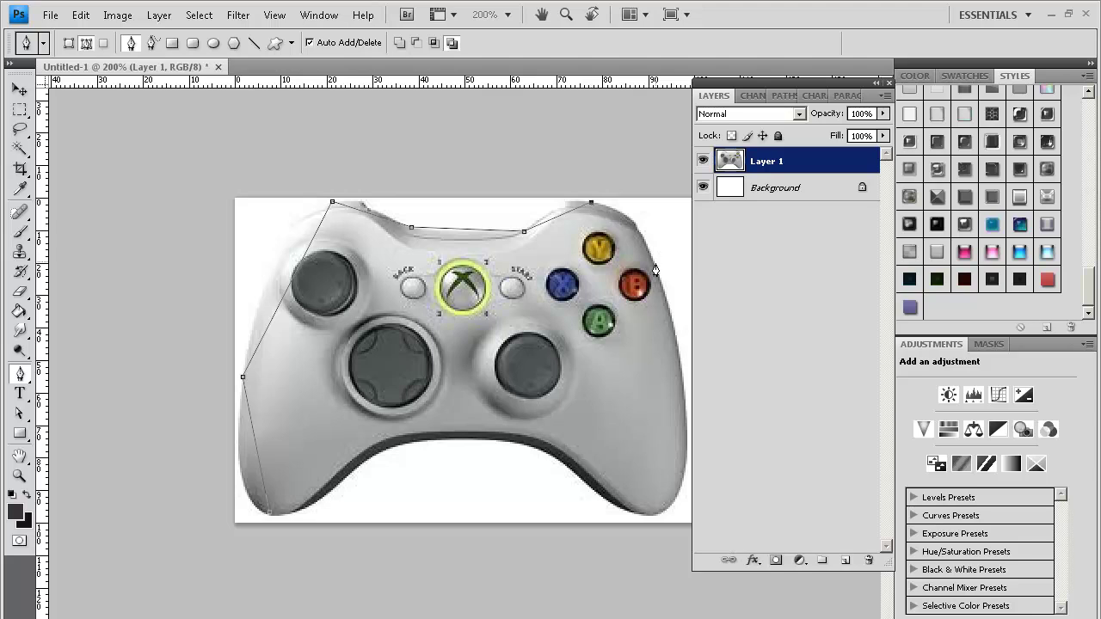
click(675, 334)
click(658, 516)
click(530, 445)
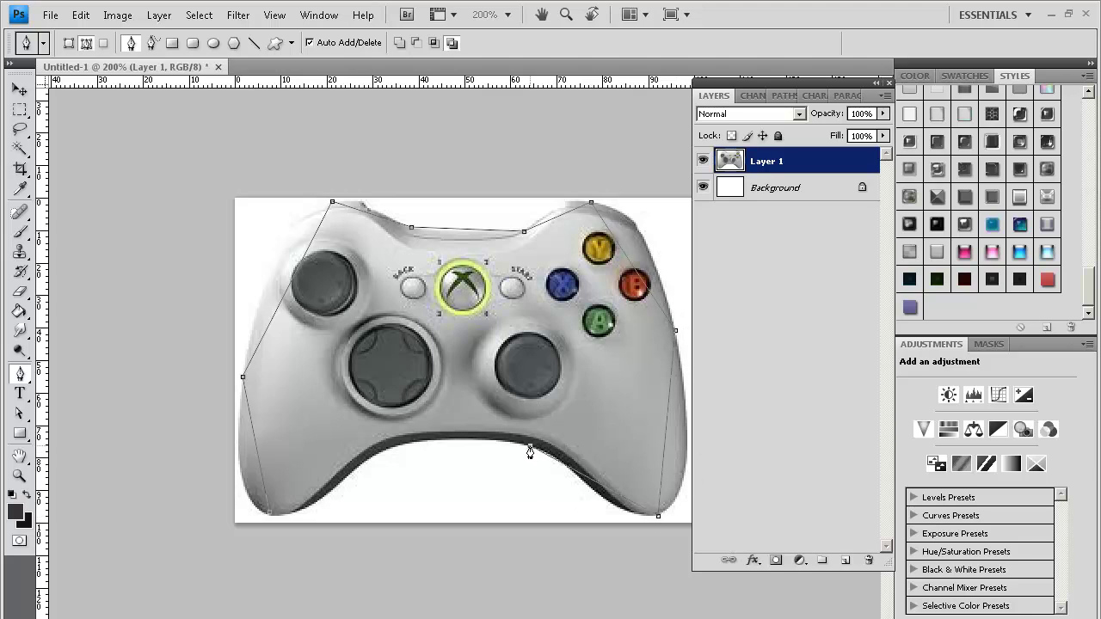
click(405, 444)
click(271, 517)
drag(21, 378, 71, 437)
- Drag curve handles from all ten path anchors so the outline rounds along the controller's edges
click(270, 517)
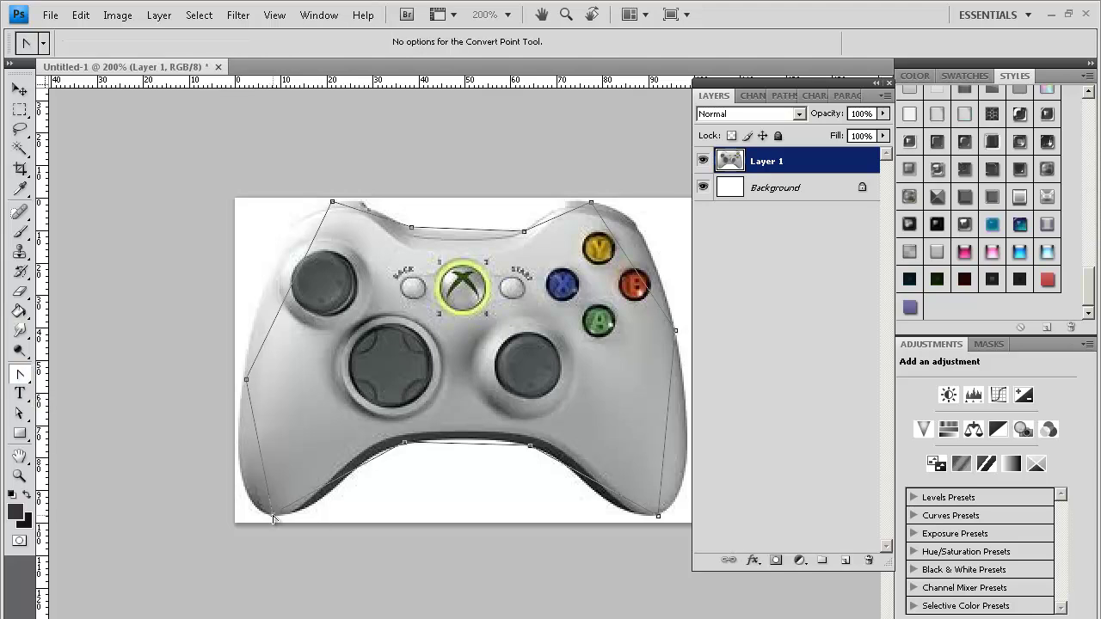
drag(272, 517, 227, 513)
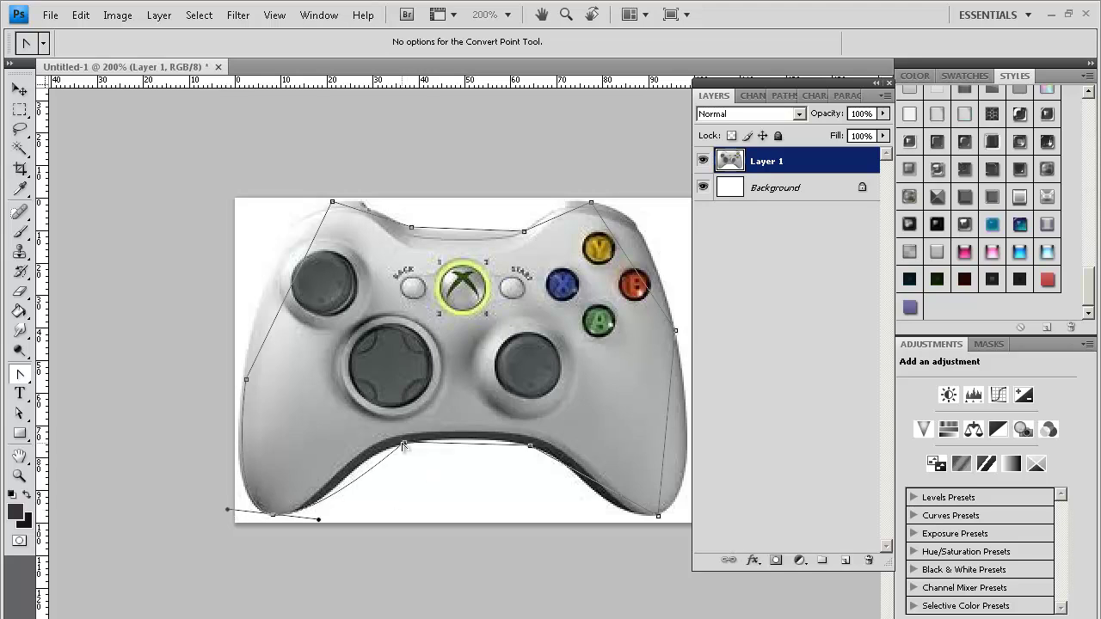
drag(403, 442, 370, 453)
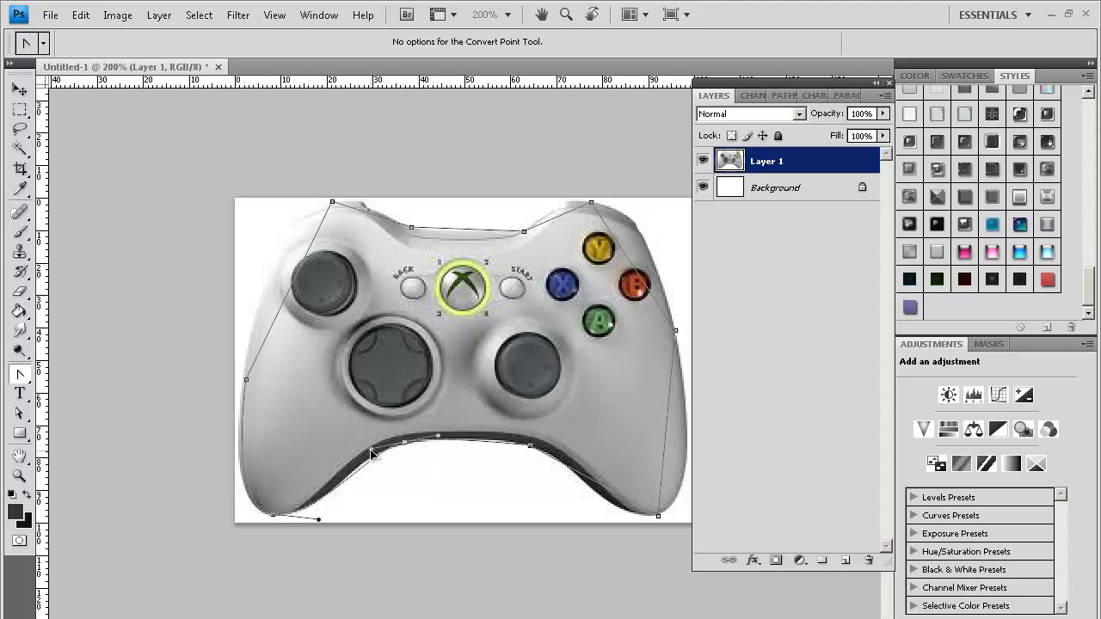
mouse_move(530, 447)
mouse_down()
mouse_move(568, 468)
mouse_move(503, 441)
mouse_move(514, 442)
mouse_up()
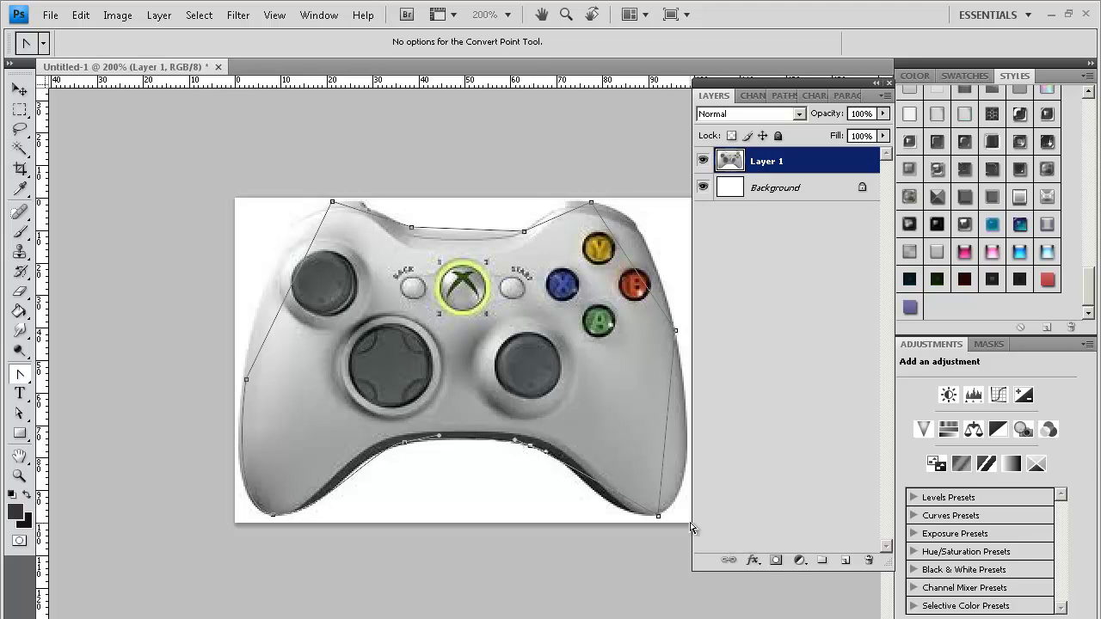
drag(659, 517, 623, 525)
drag(675, 333, 689, 380)
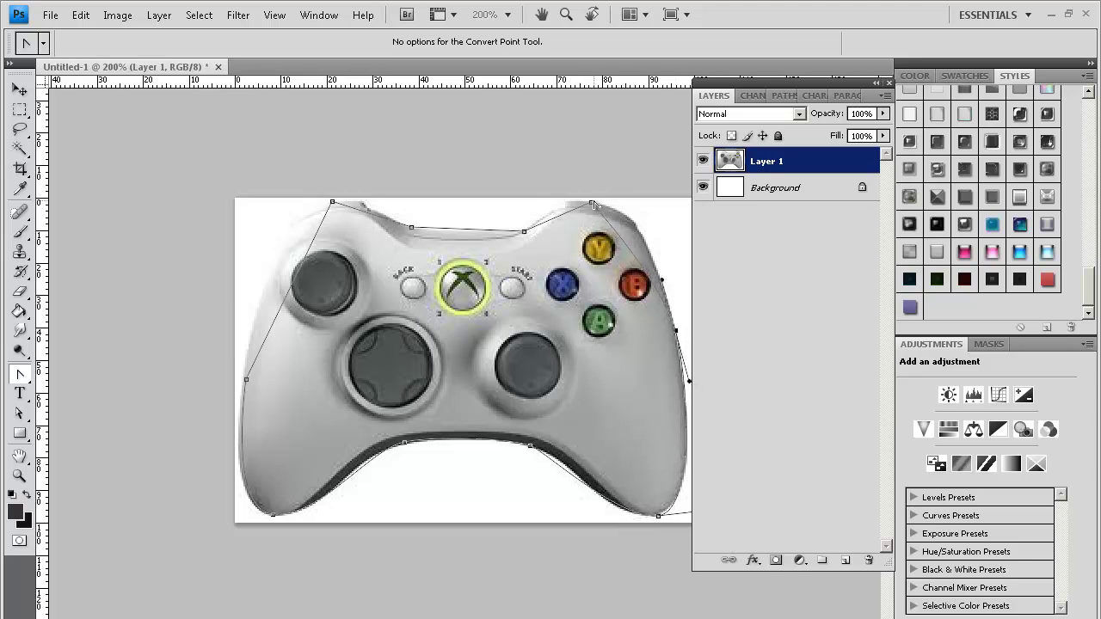
drag(593, 203, 636, 217)
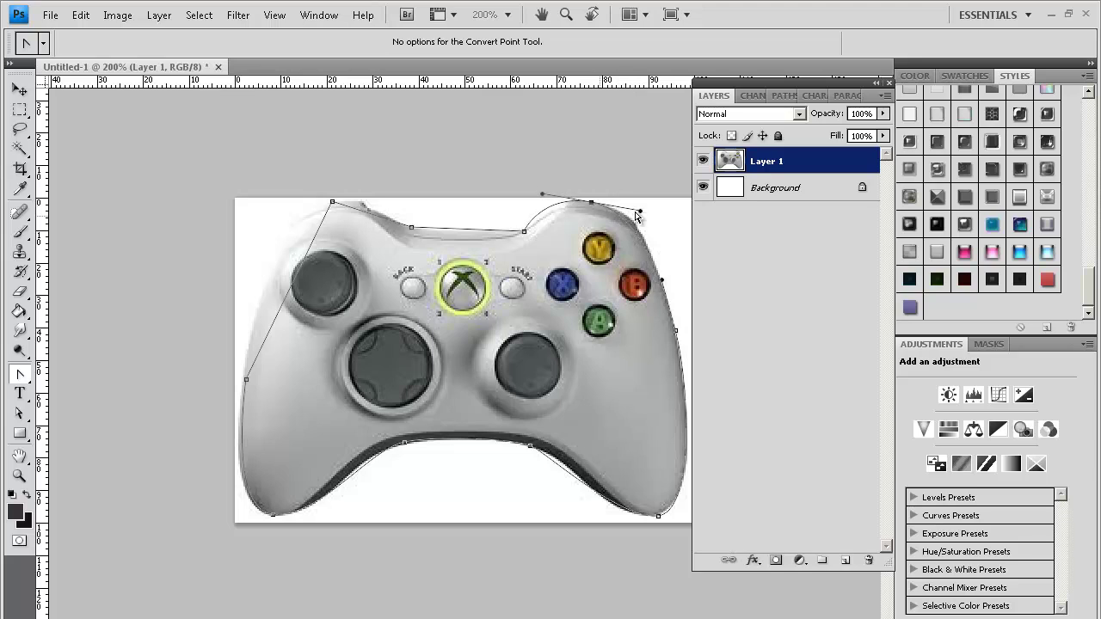
drag(525, 232, 552, 225)
mouse_move(413, 230)
mouse_down()
mouse_move(455, 237)
mouse_move(430, 237)
mouse_up()
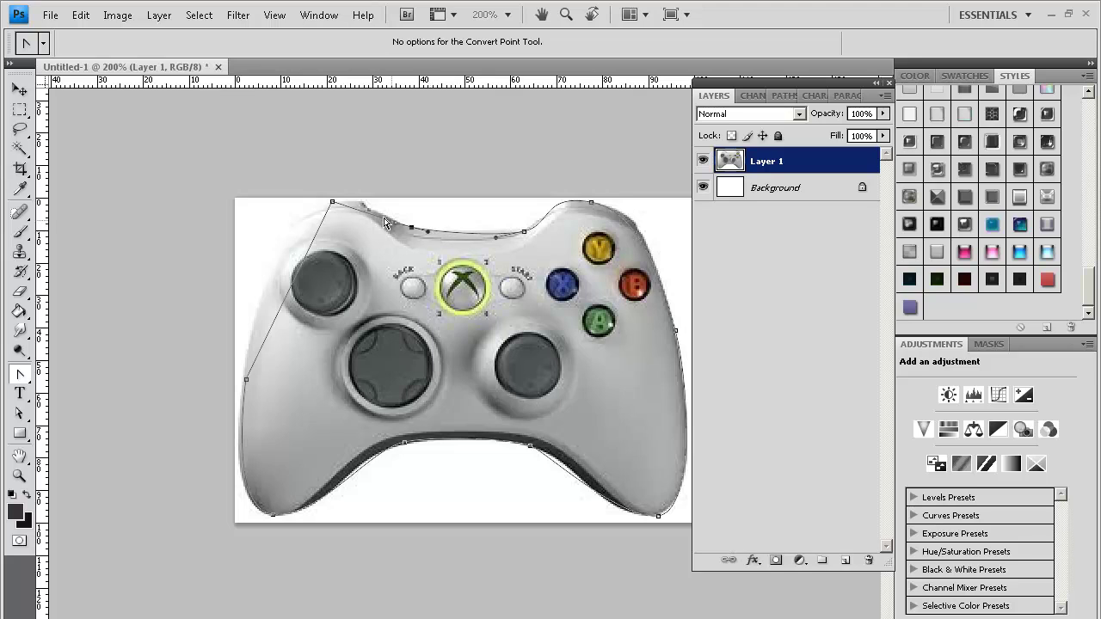
drag(333, 202, 385, 204)
drag(247, 381, 255, 331)
- With Direct Selection, move the left anchor up and reshape the bottom curves to fit the controller
click(20, 374)
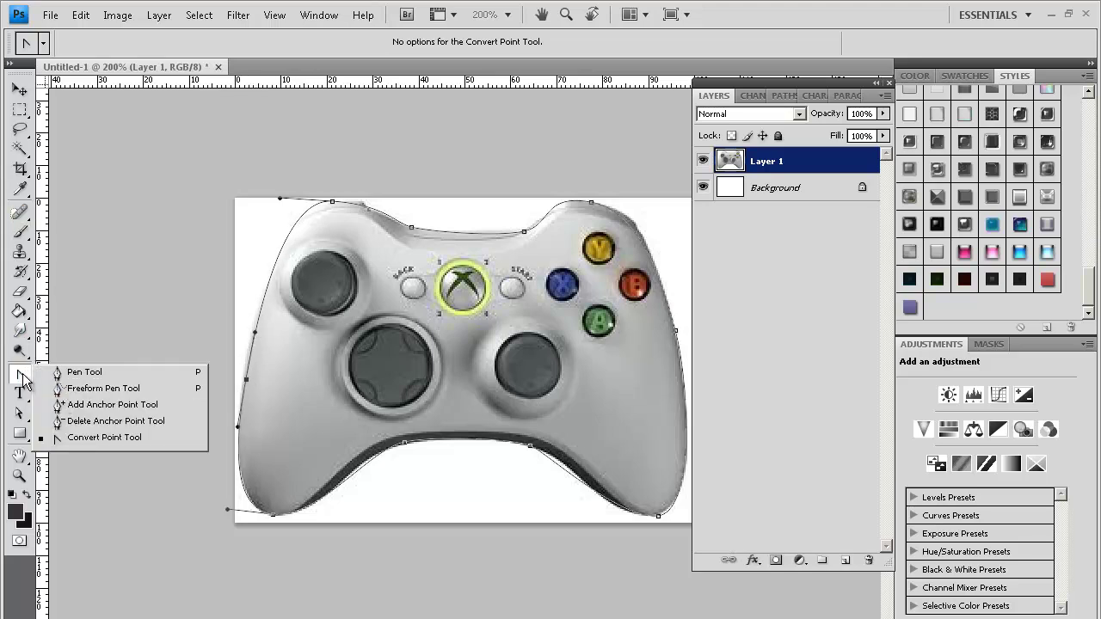
click(20, 413)
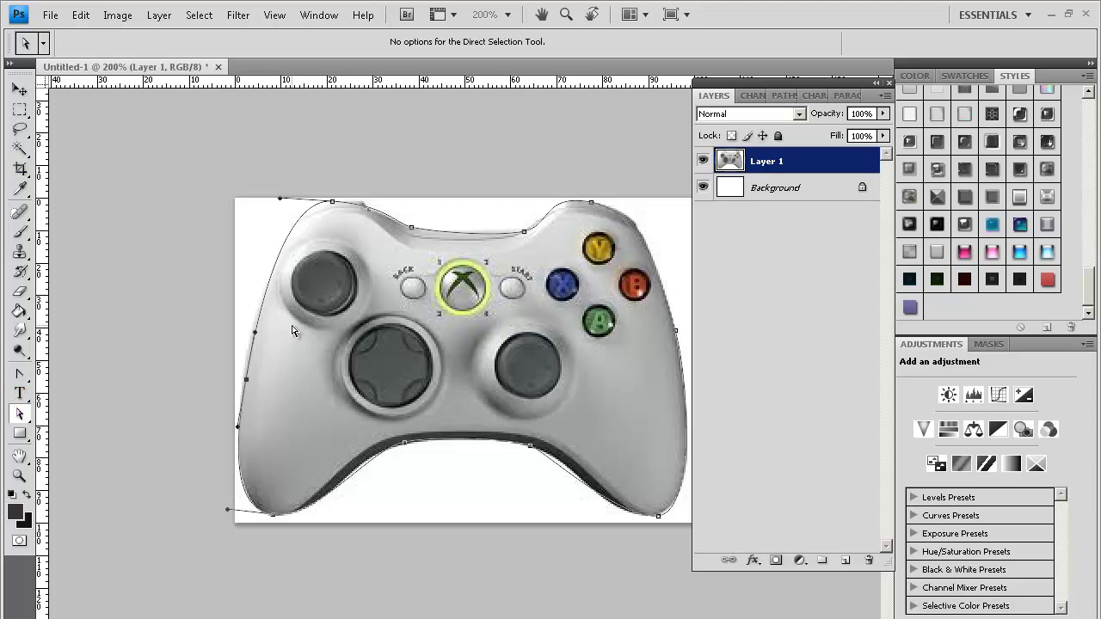
drag(247, 380, 247, 349)
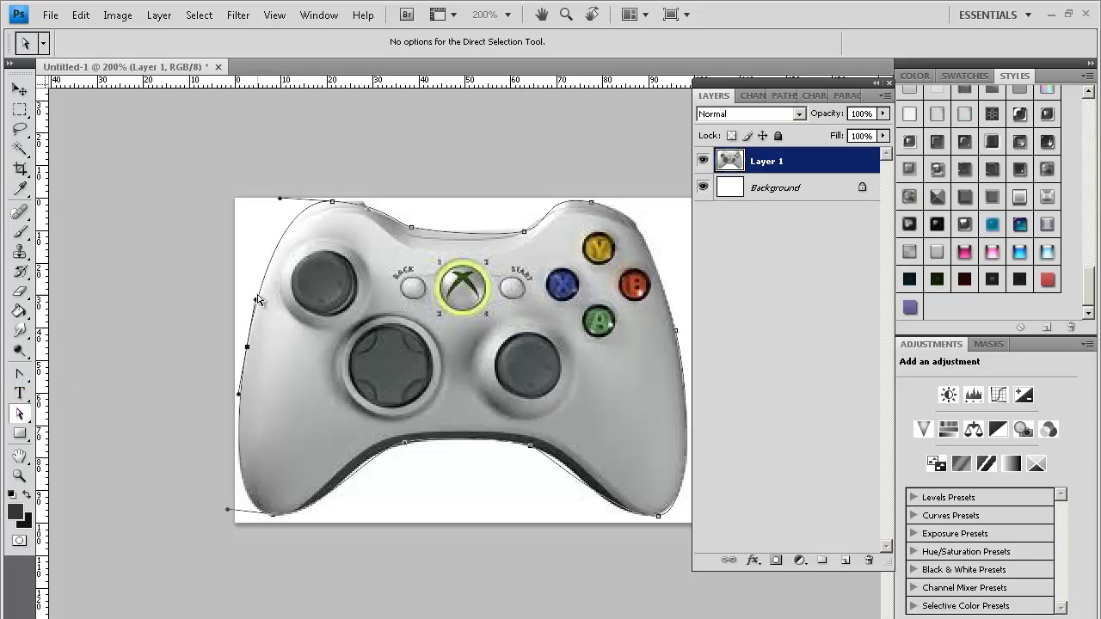
drag(258, 299, 254, 317)
click(405, 444)
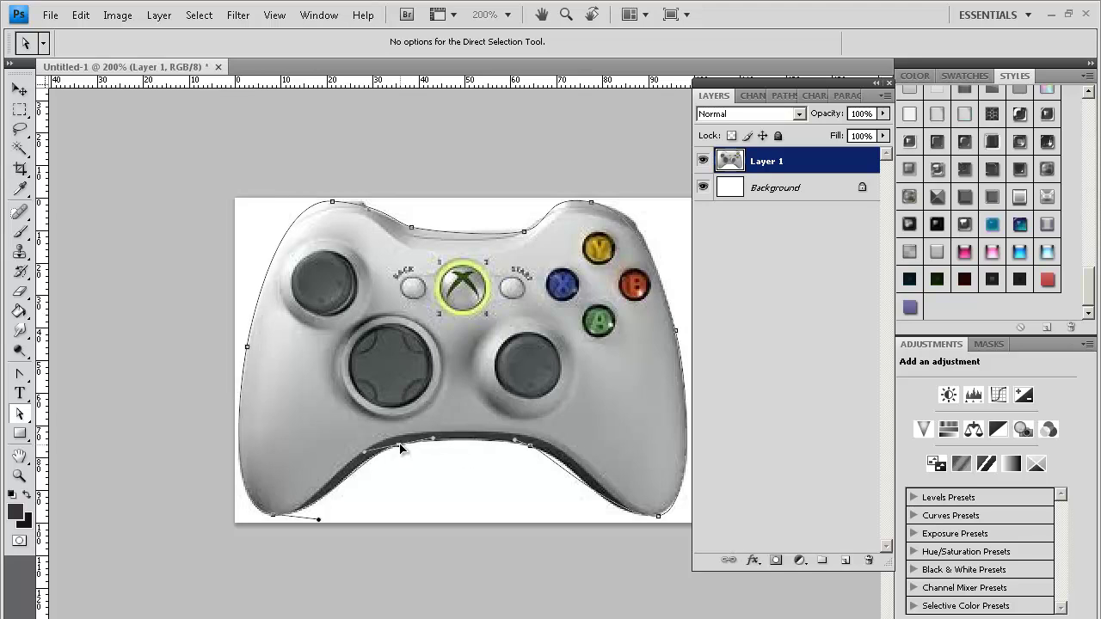
click(535, 448)
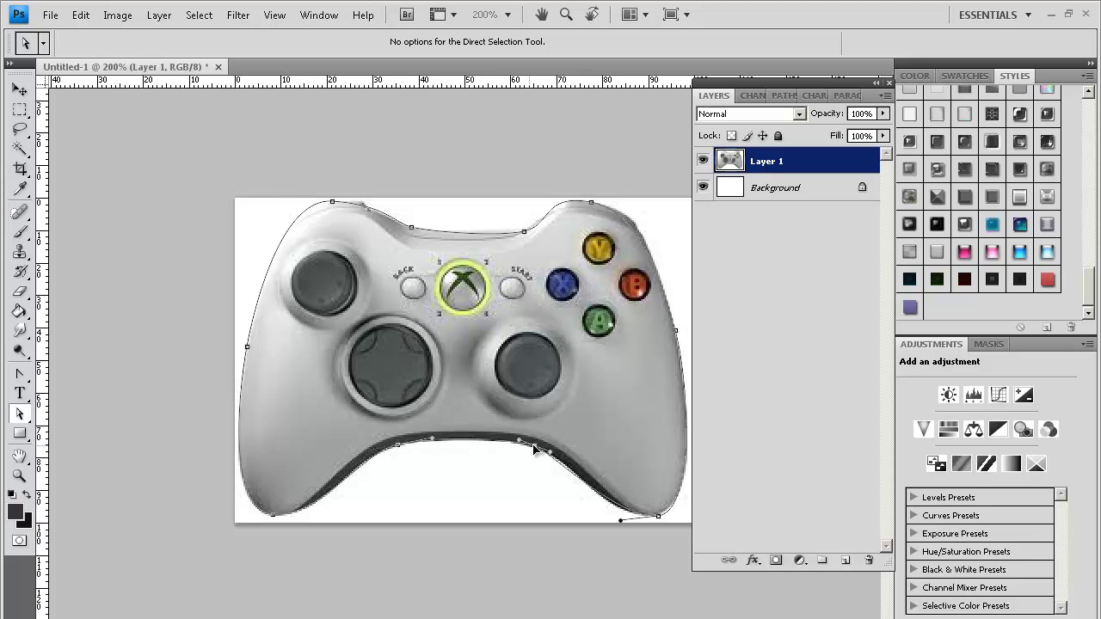
drag(540, 451, 535, 447)
click(658, 517)
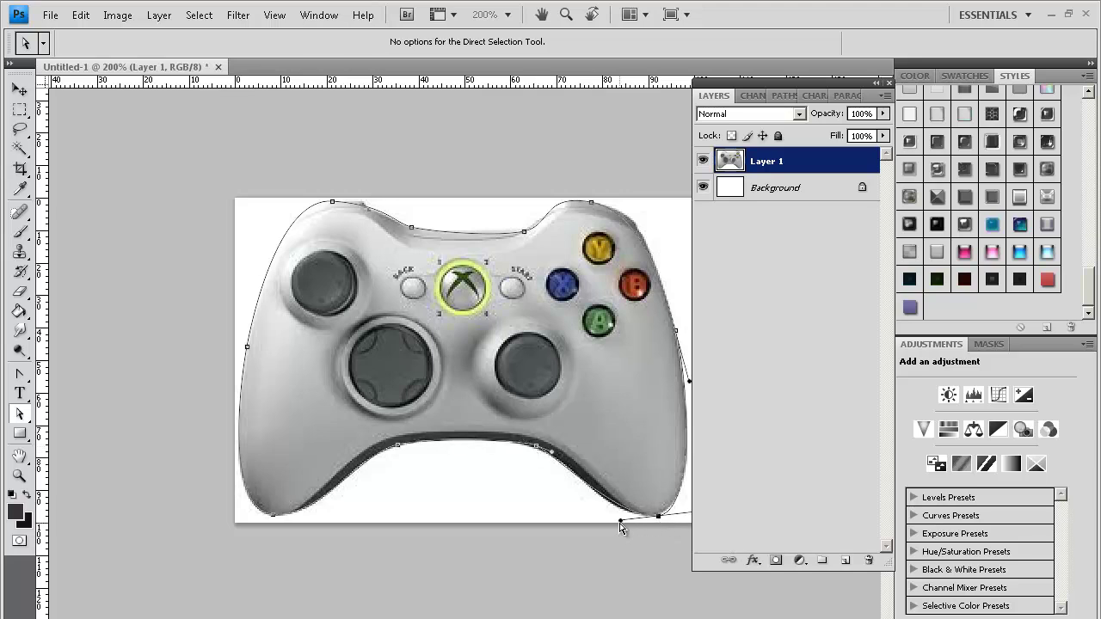
drag(620, 522, 615, 521)
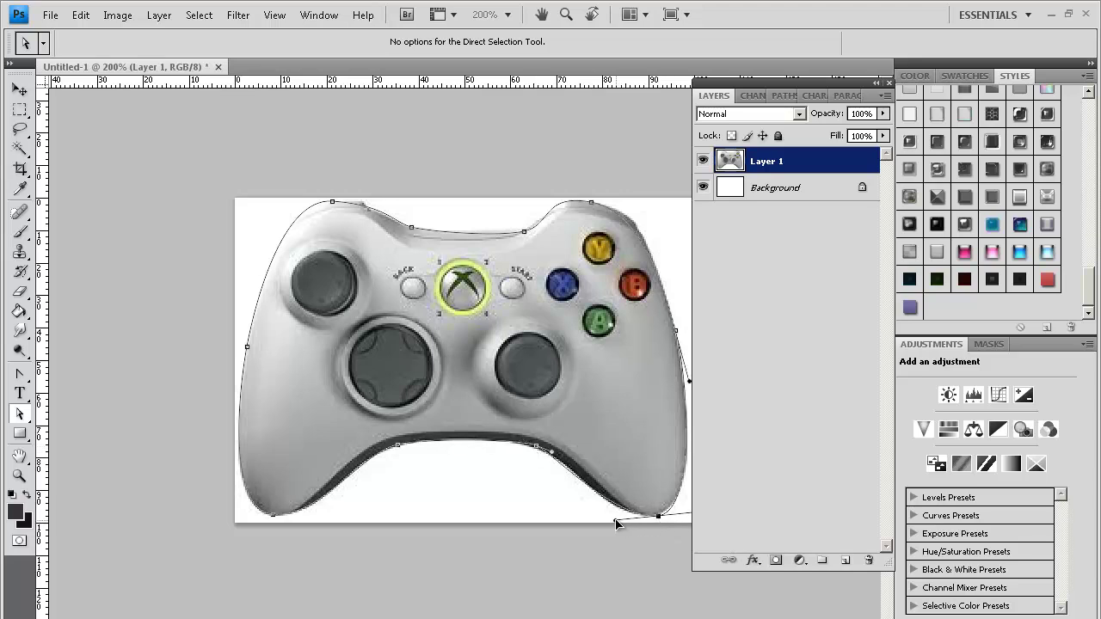
- Add an anchor on the upper-left curve and drag the top anchors onto the controller's upper contour
click(21, 375)
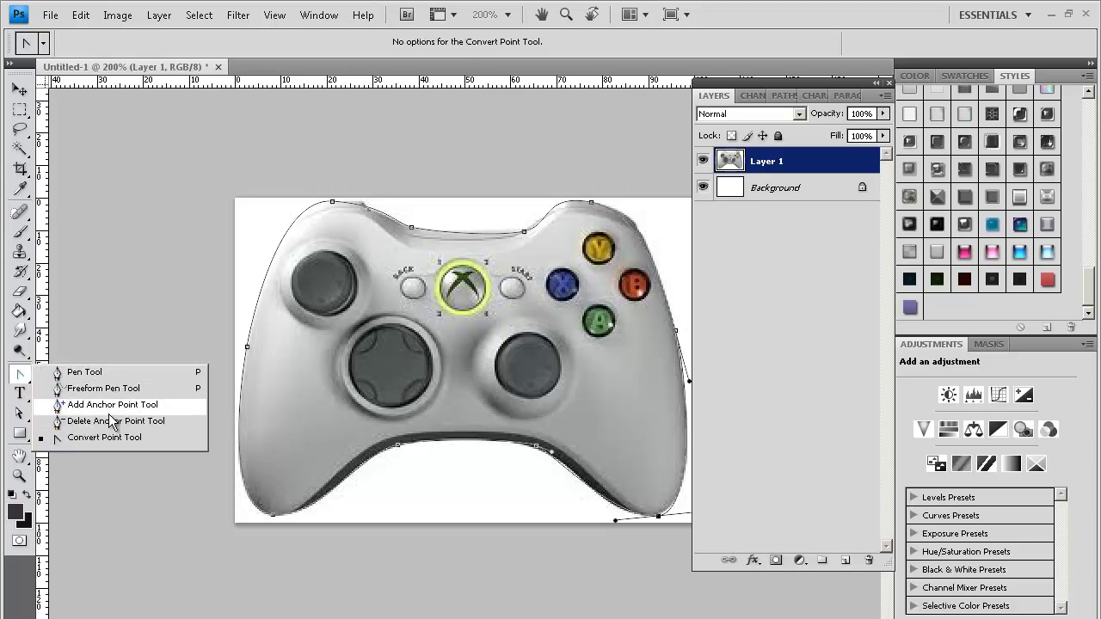
click(112, 405)
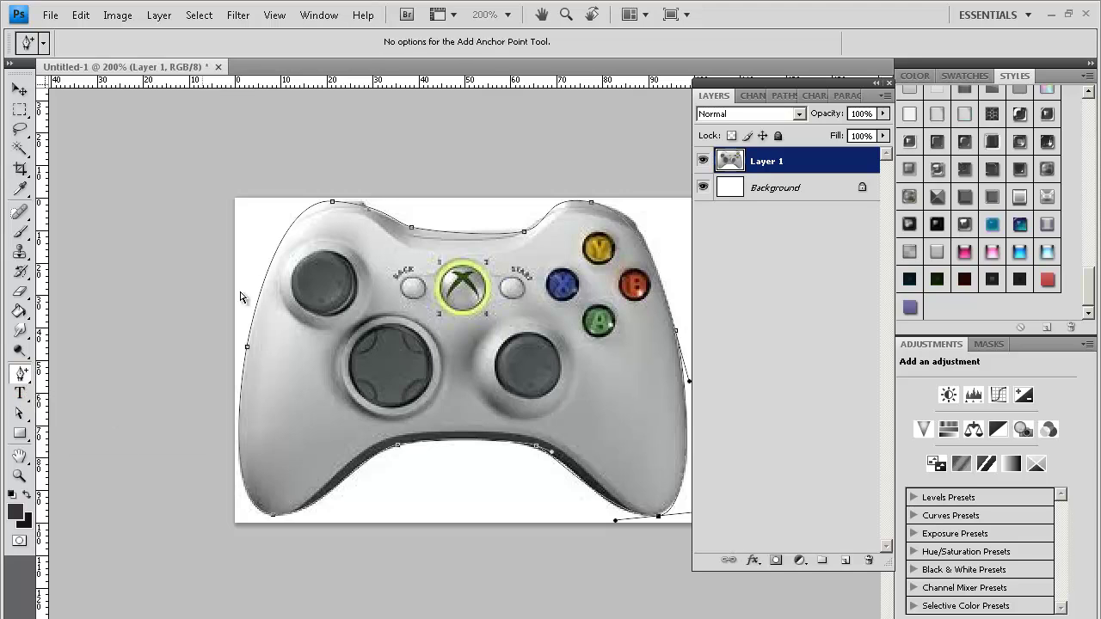
click(293, 223)
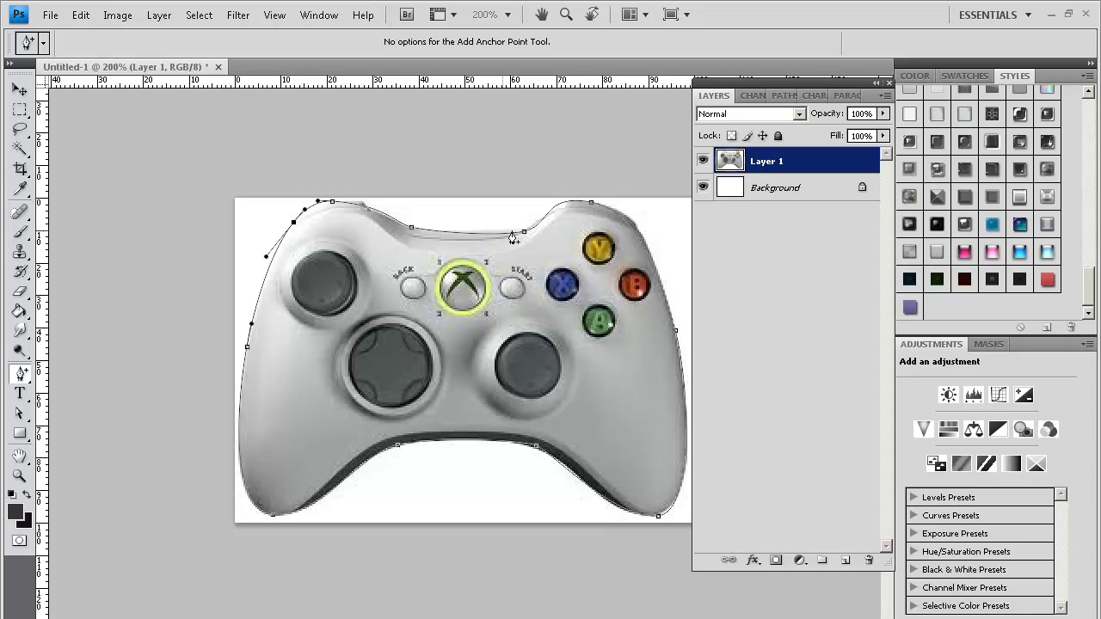
click(28, 377)
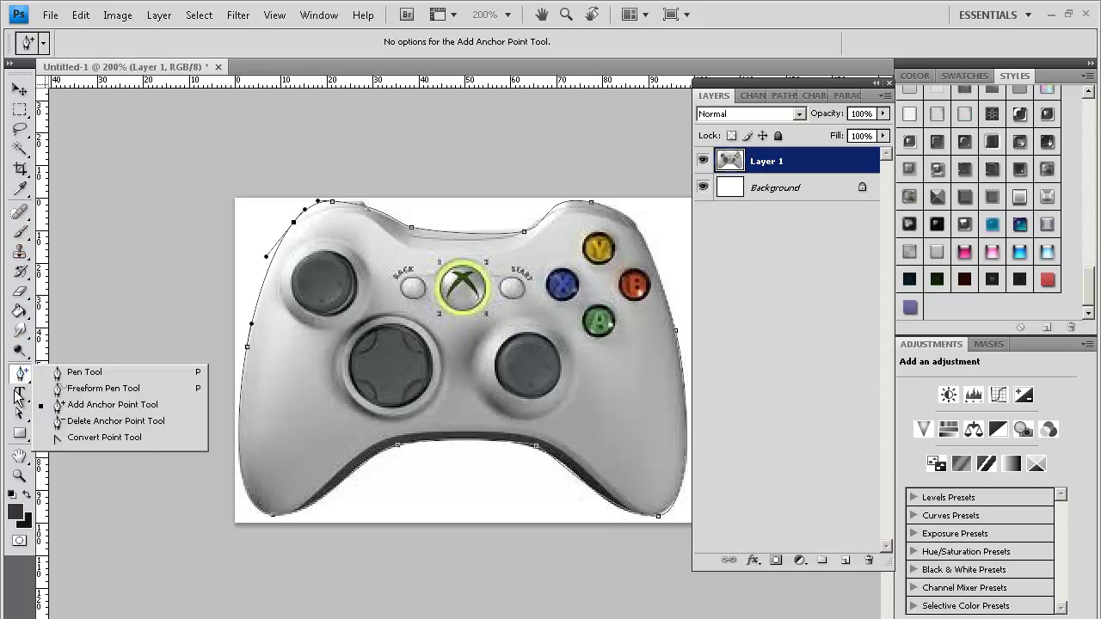
click(19, 415)
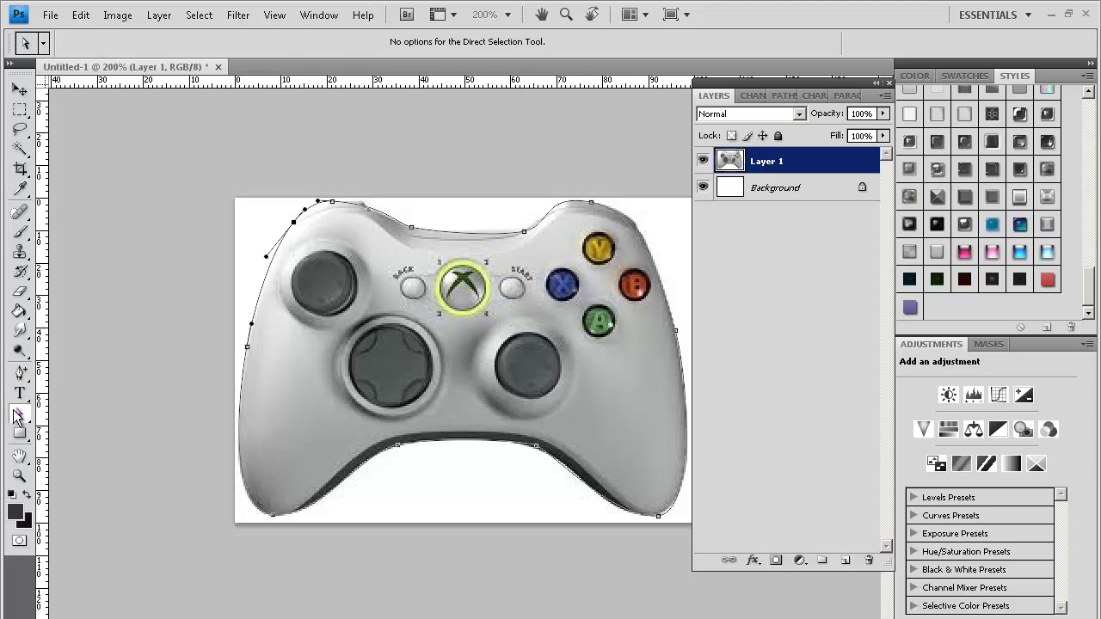
drag(295, 224, 337, 204)
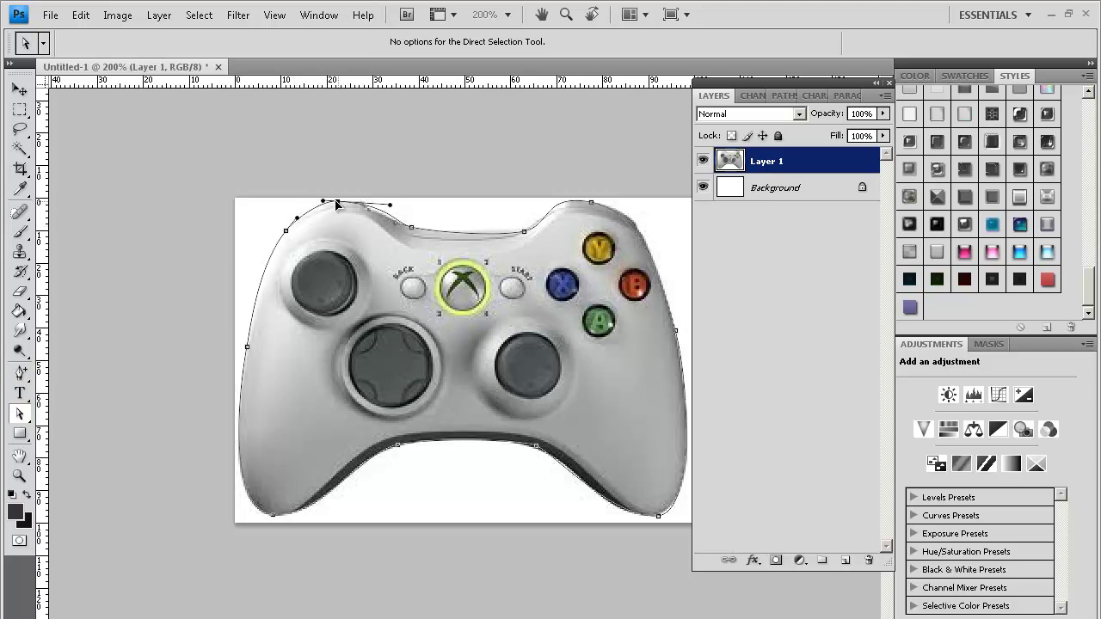
click(404, 229)
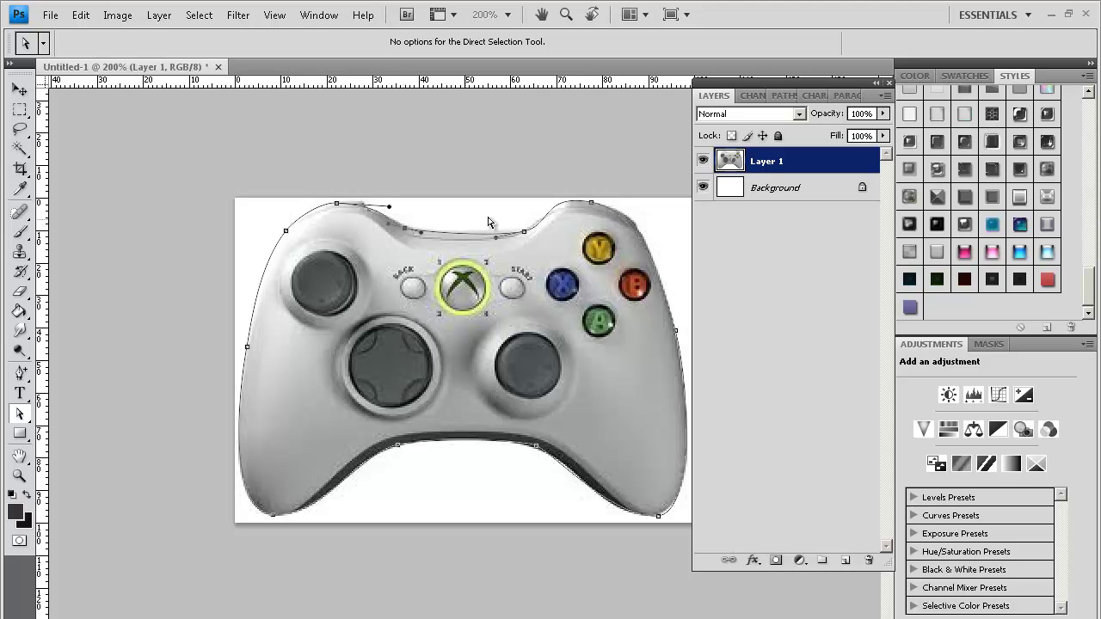
drag(591, 206, 602, 209)
click(461, 236)
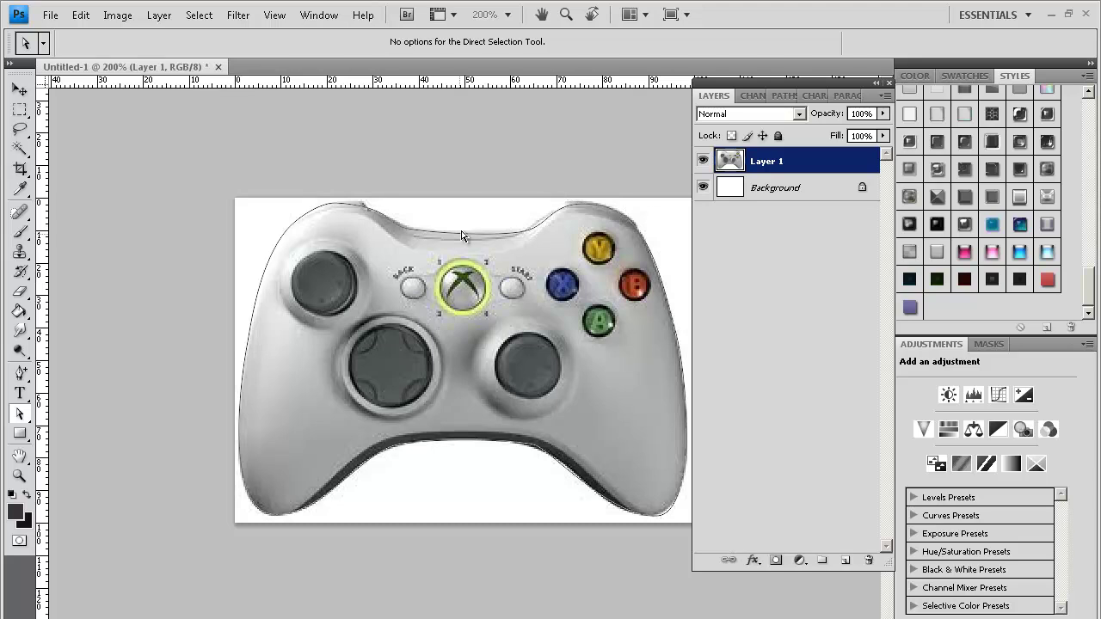
click(591, 211)
click(286, 230)
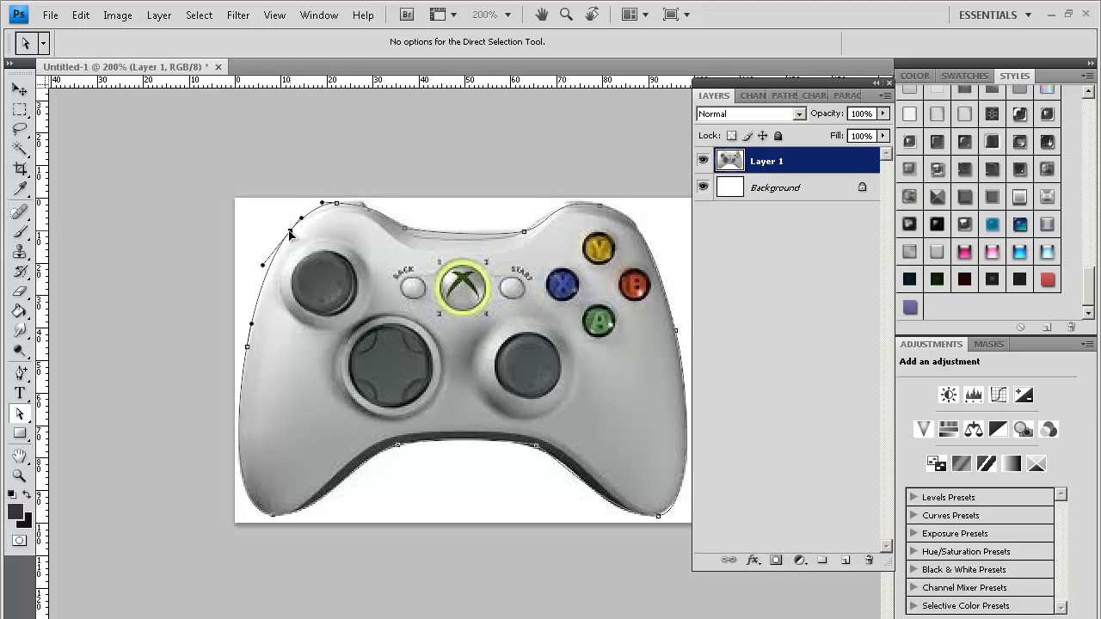
- Fill the controller path with the dark grey foreground colour and deselect it
right_click(346, 310)
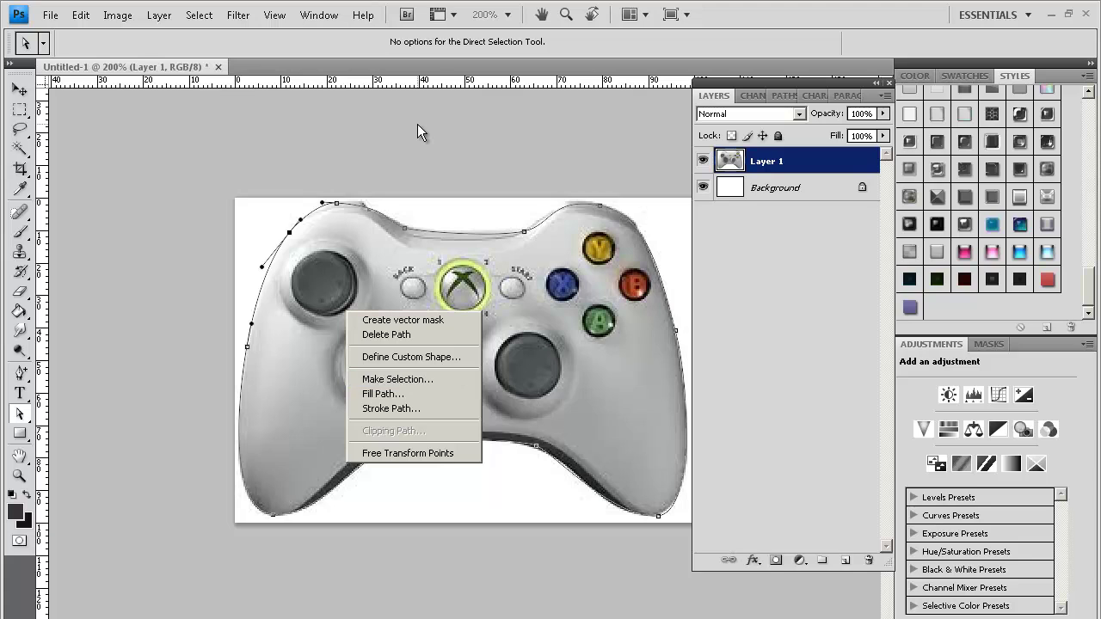
click(401, 396)
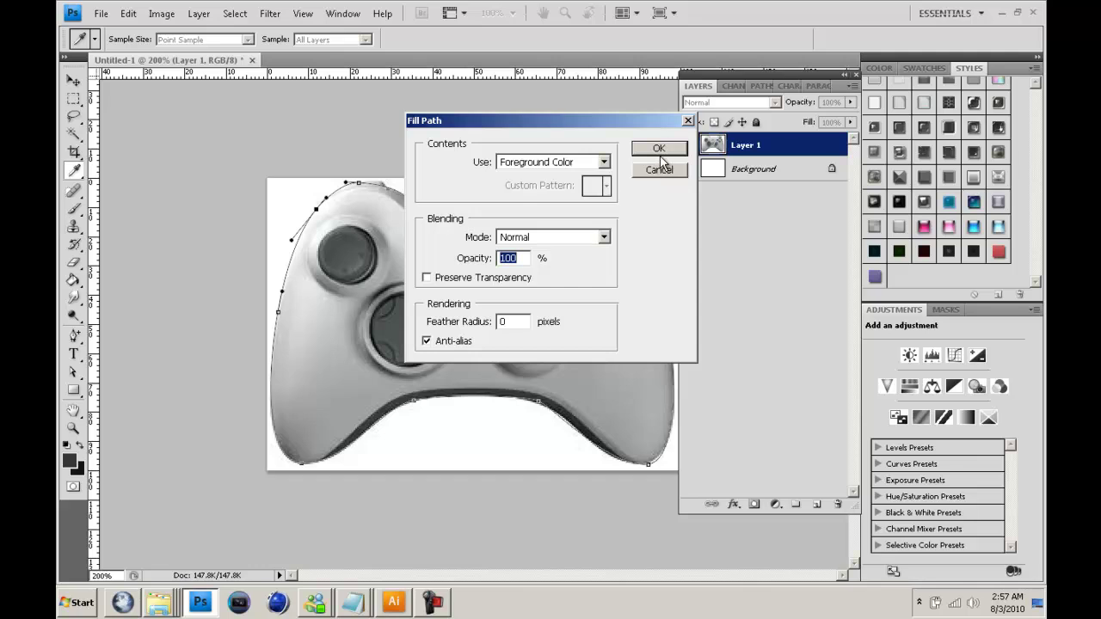
click(675, 167)
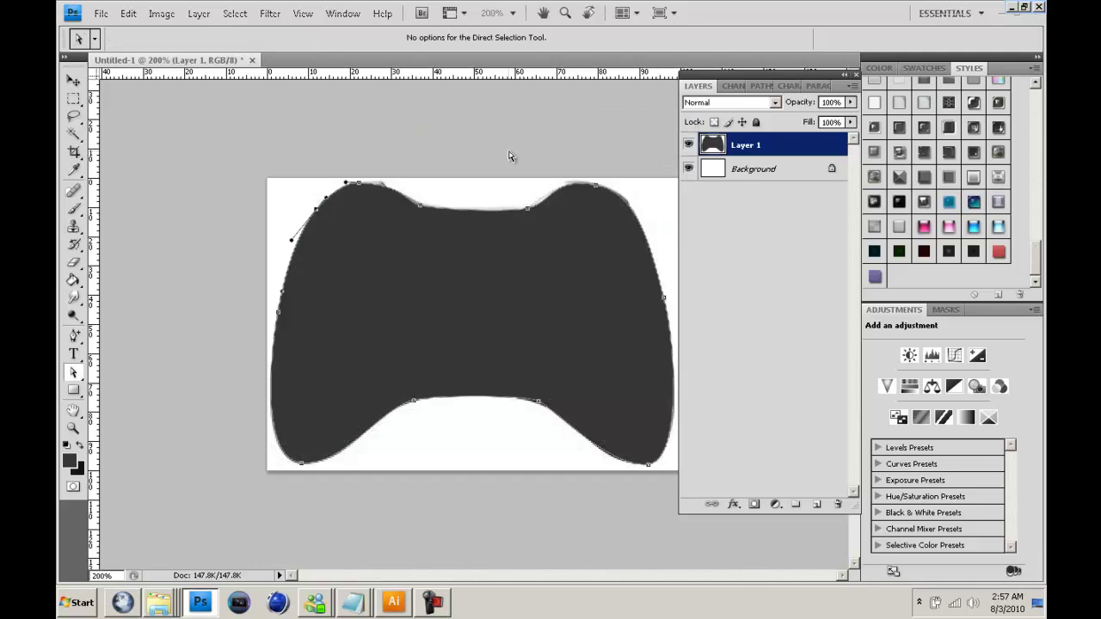
click(437, 135)
- Define the silhouette as a custom shape named Shape 2
click(160, 14)
mouse_move(123, 17)
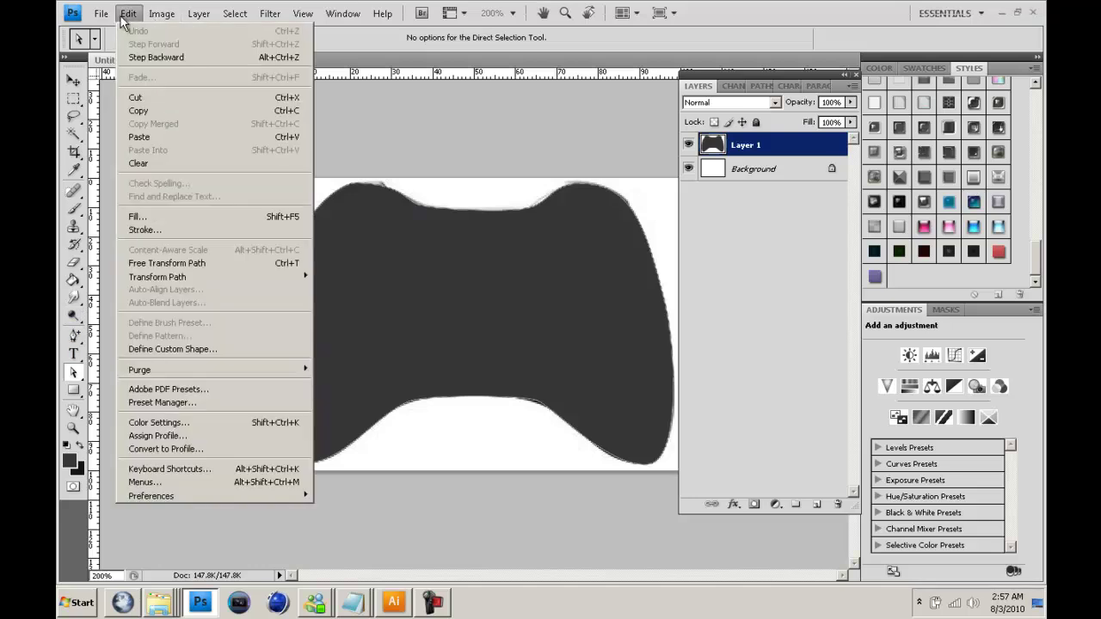
click(219, 349)
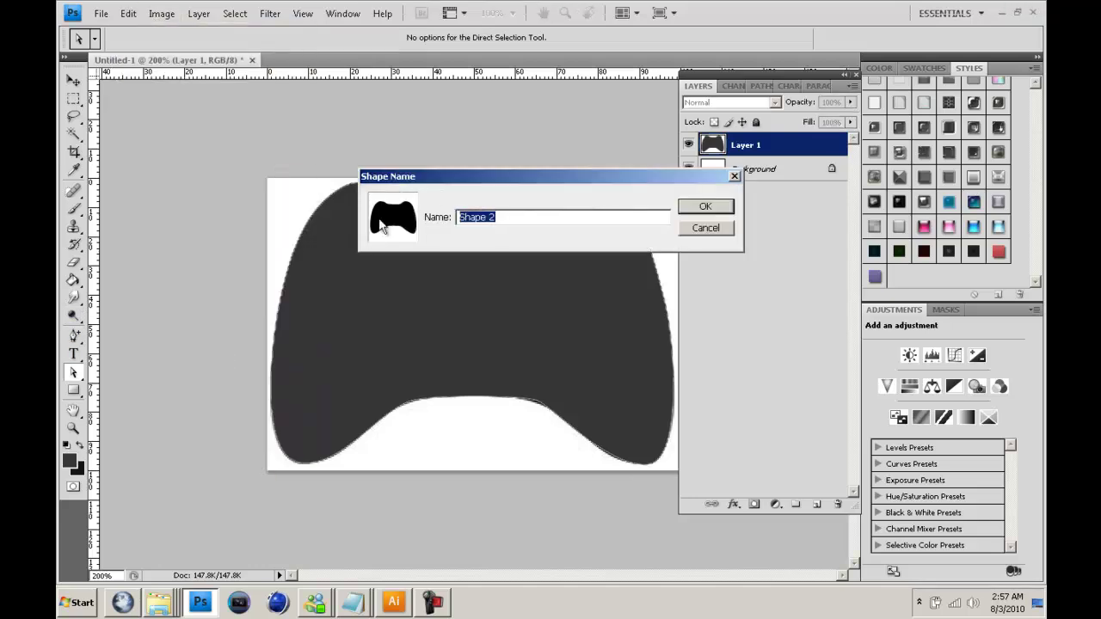
click(698, 210)
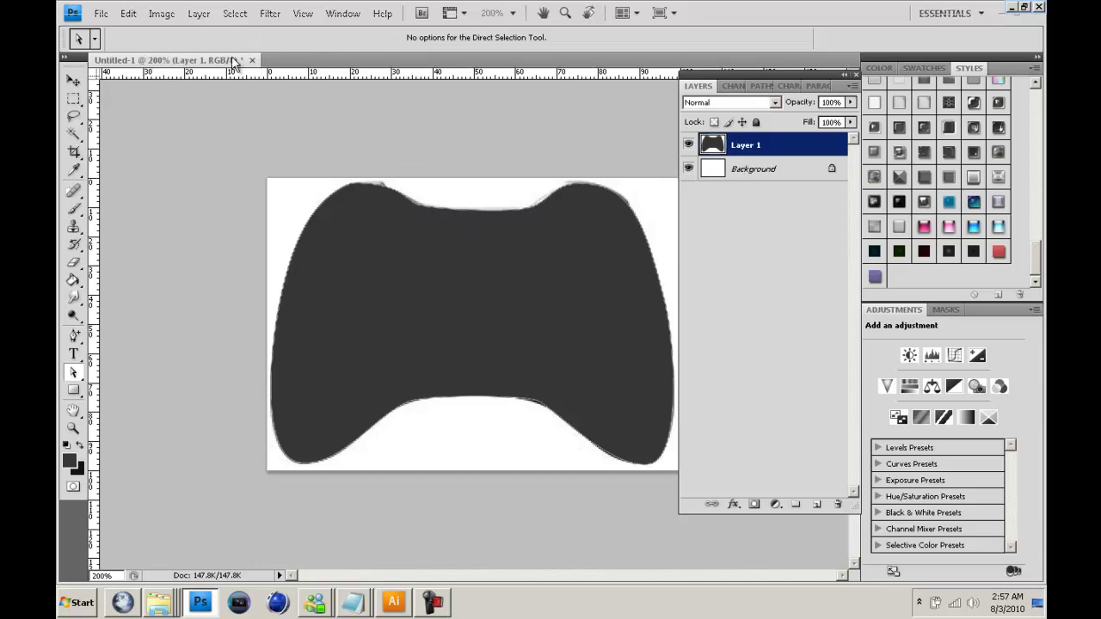
- Drag the black controller shape from Illustrator into the Photoshop document and commit it as a Vector Smart Object
click(101, 16)
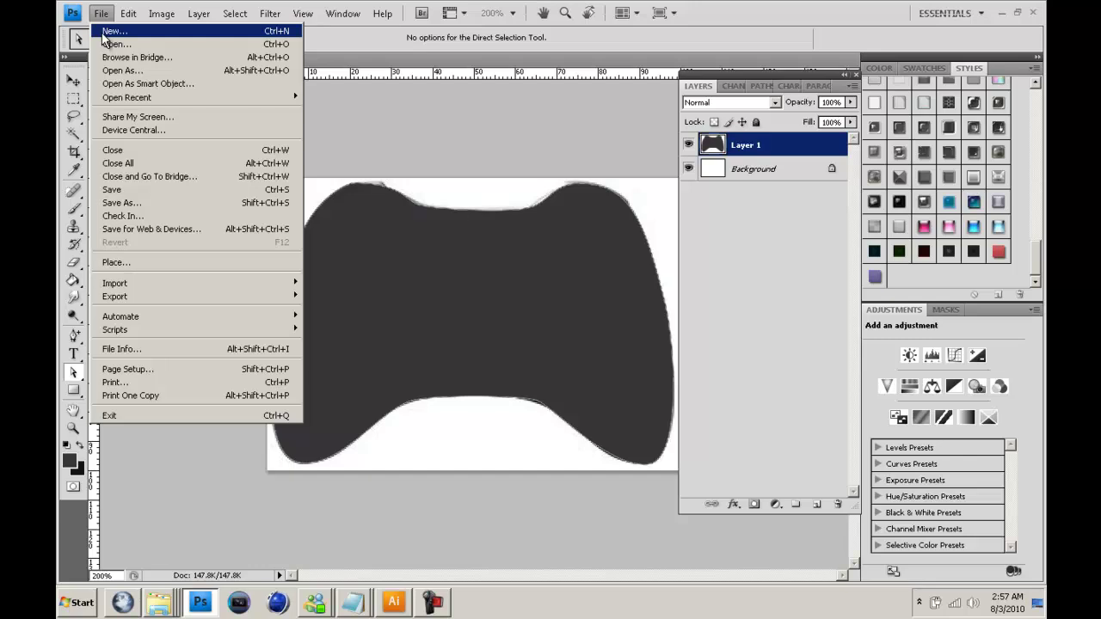
click(395, 602)
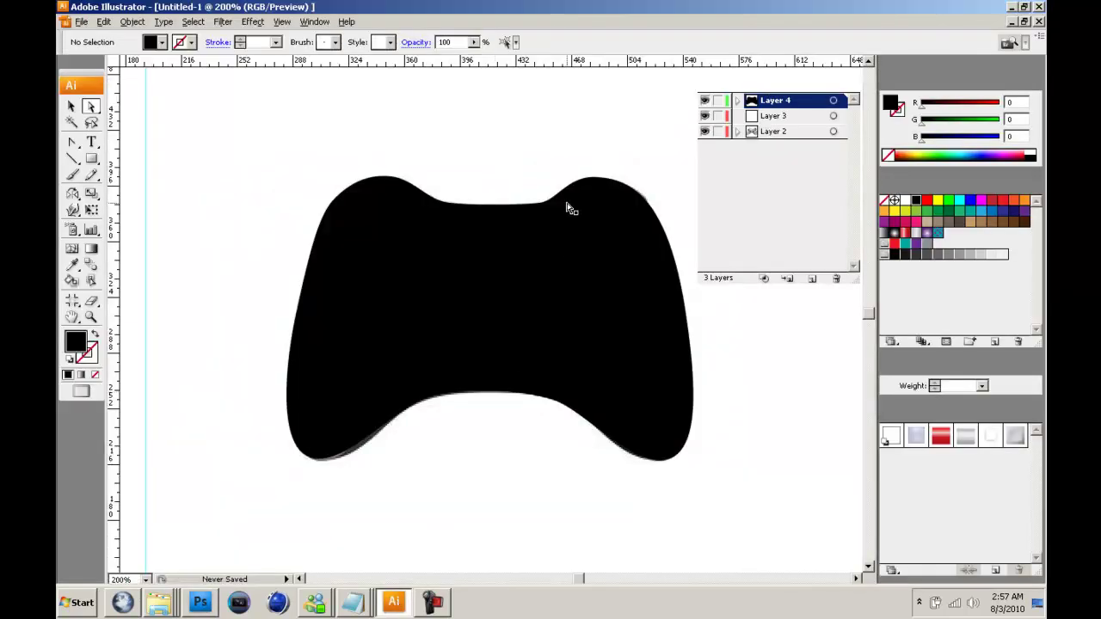
double_click(421, 11)
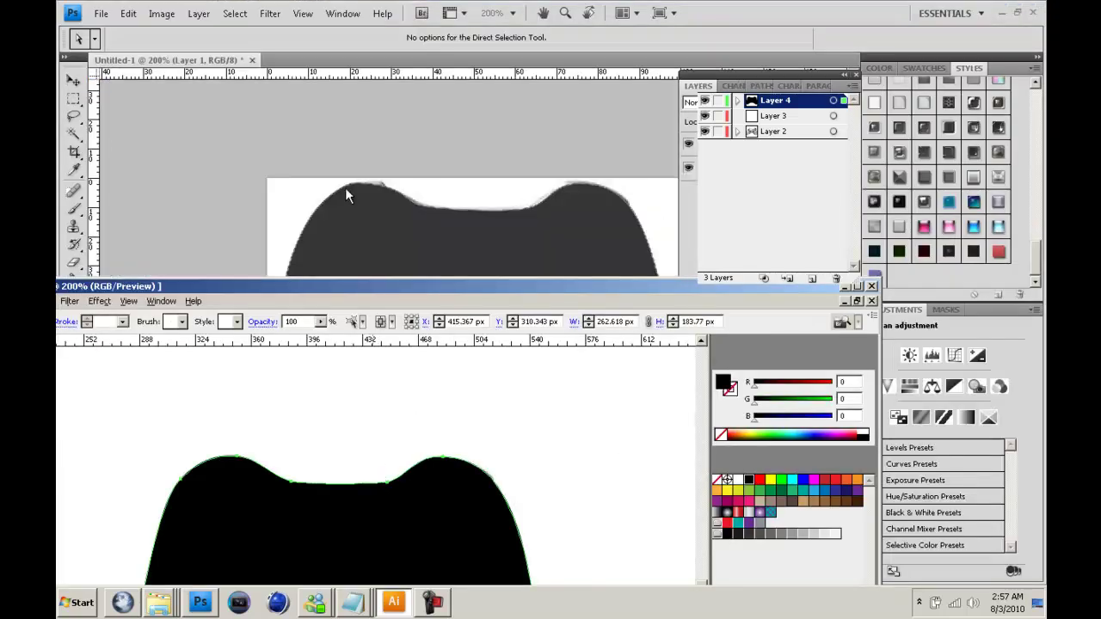
drag(385, 557, 395, 211)
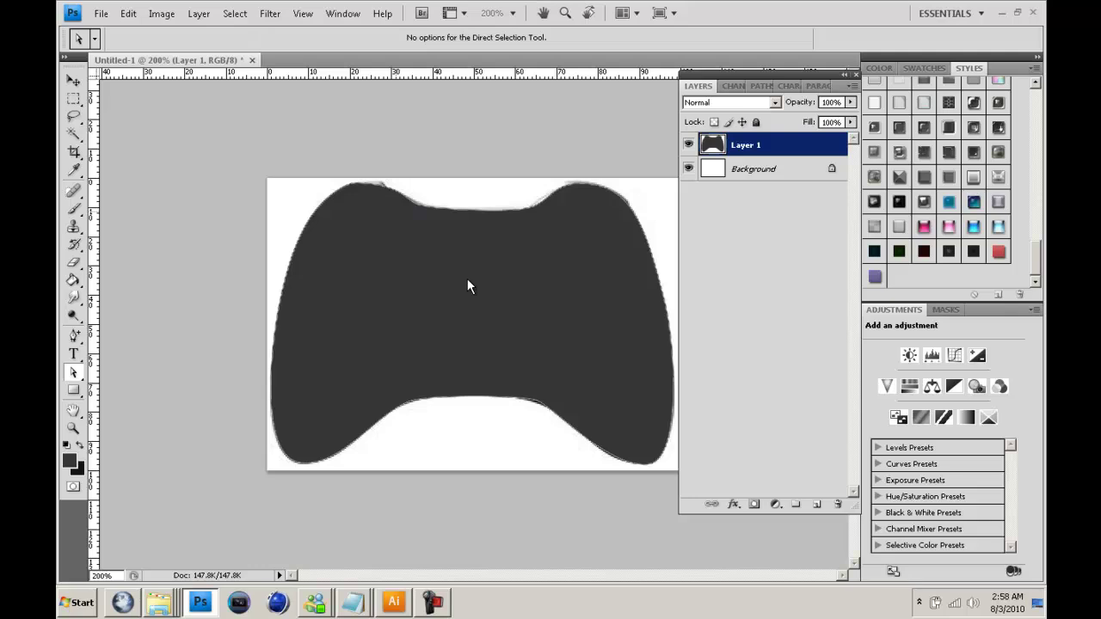
key(ctrl+t)
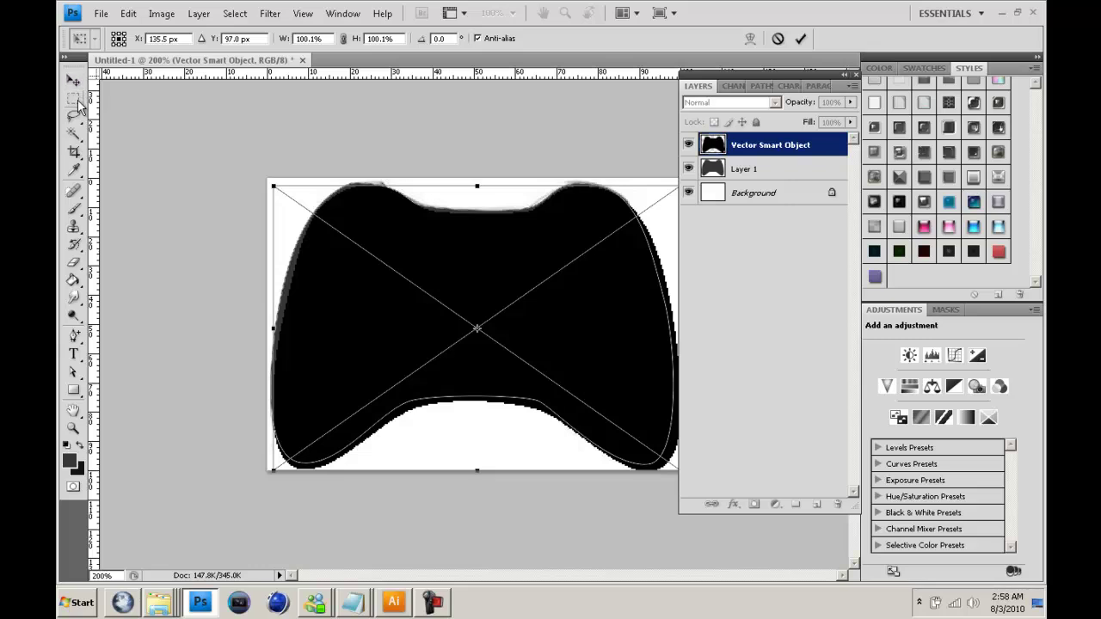
click(73, 372)
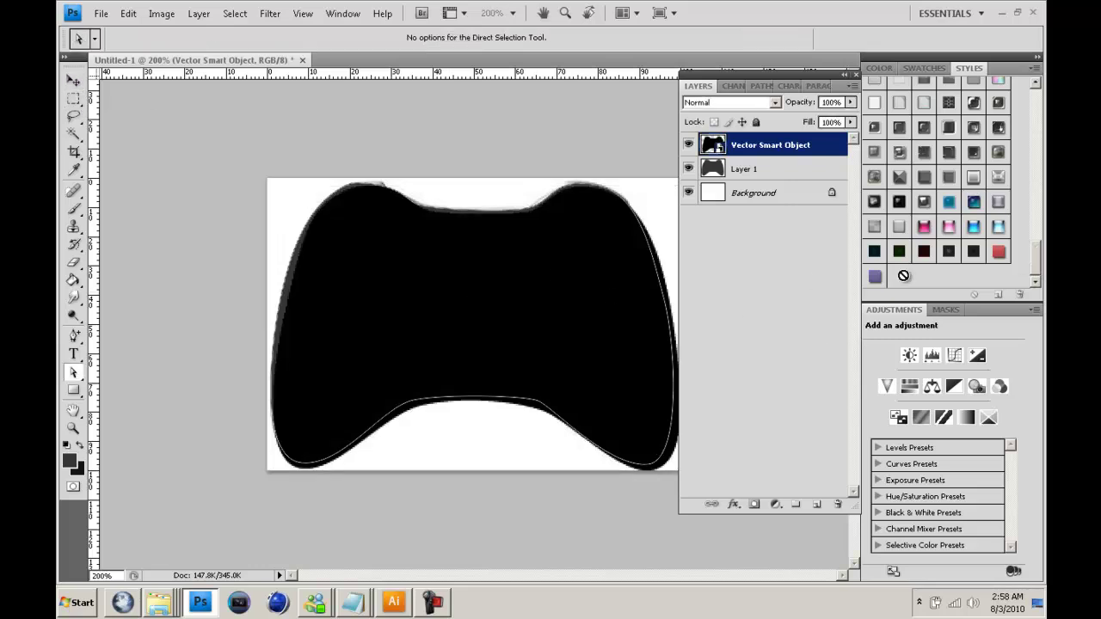
- Delete Layer 1, dismissing the locked Background layer warning
click(786, 174)
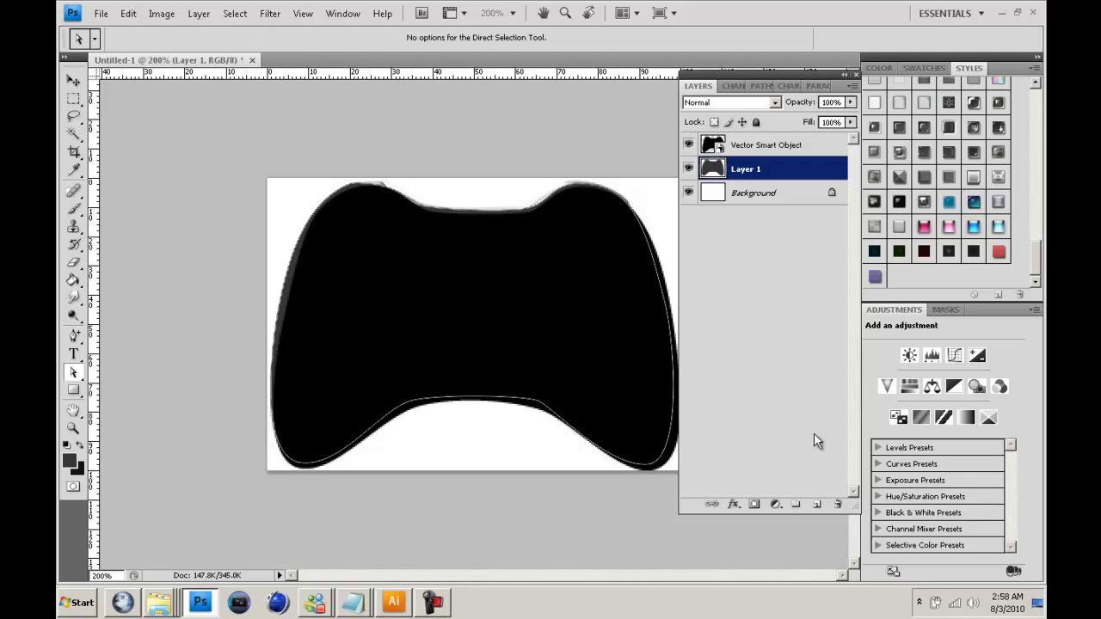
drag(841, 505, 838, 504)
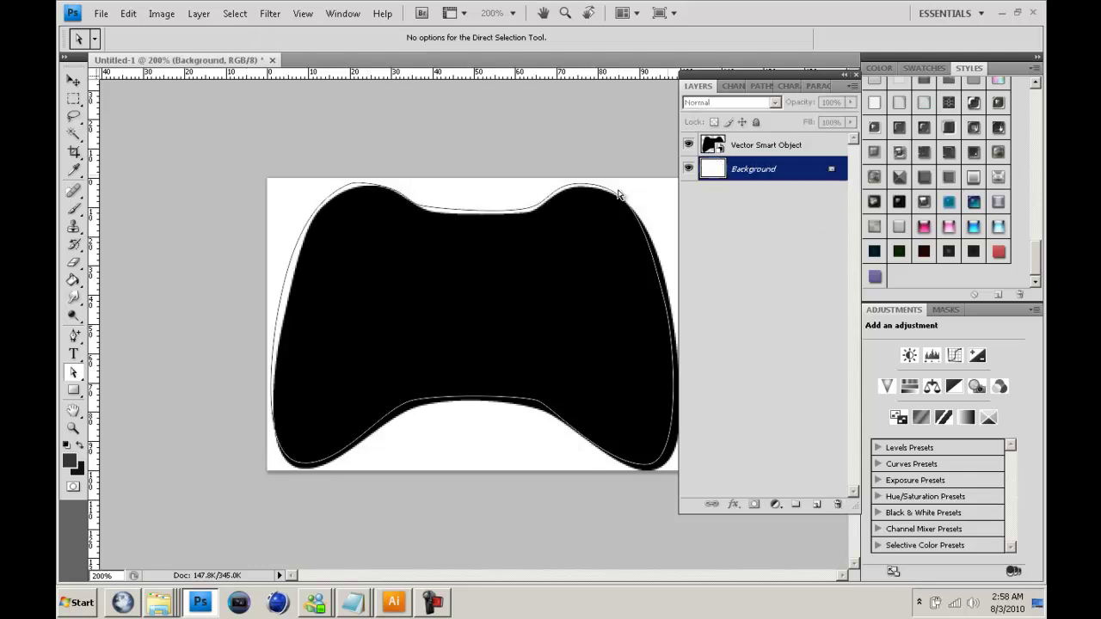
click(74, 80)
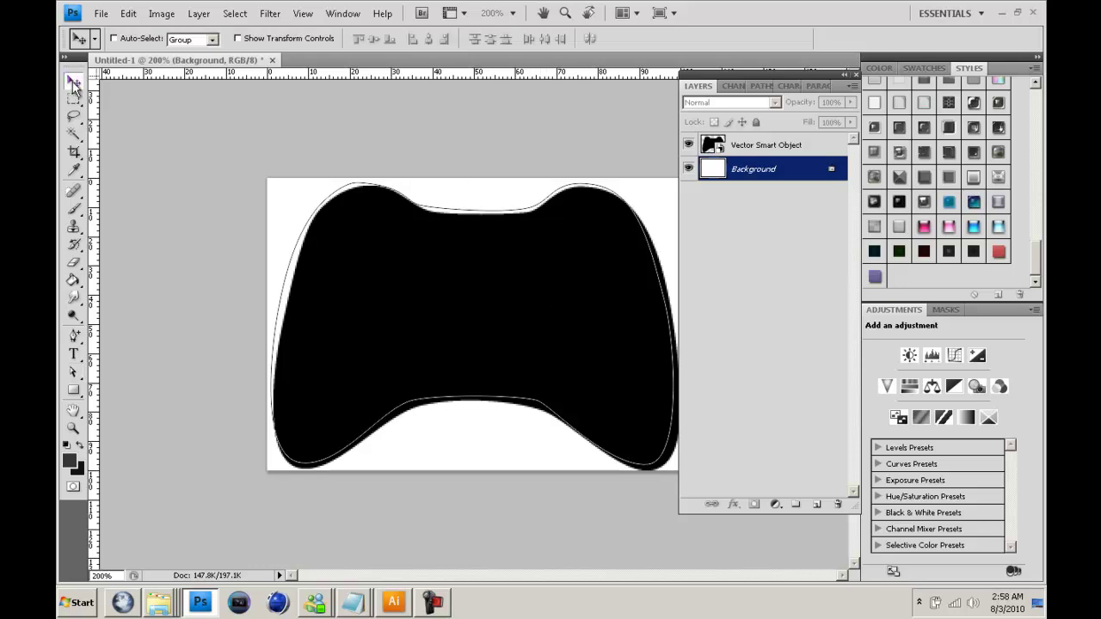
click(491, 281)
click(521, 232)
- Delete the leftover controller path outline
right_click(391, 223)
click(74, 336)
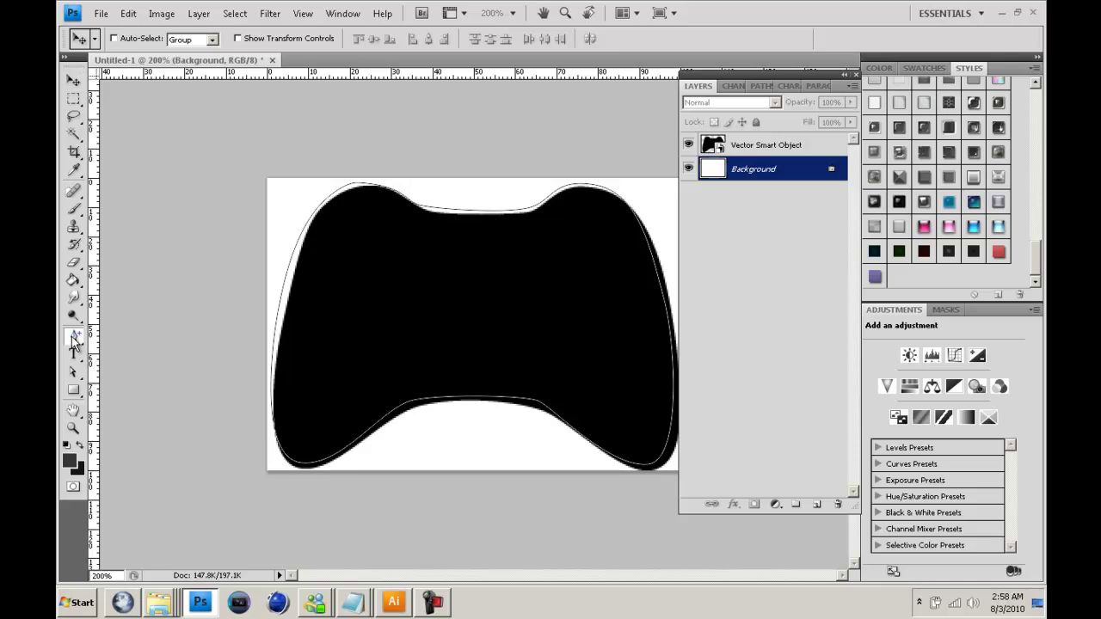
right_click(391, 276)
click(457, 294)
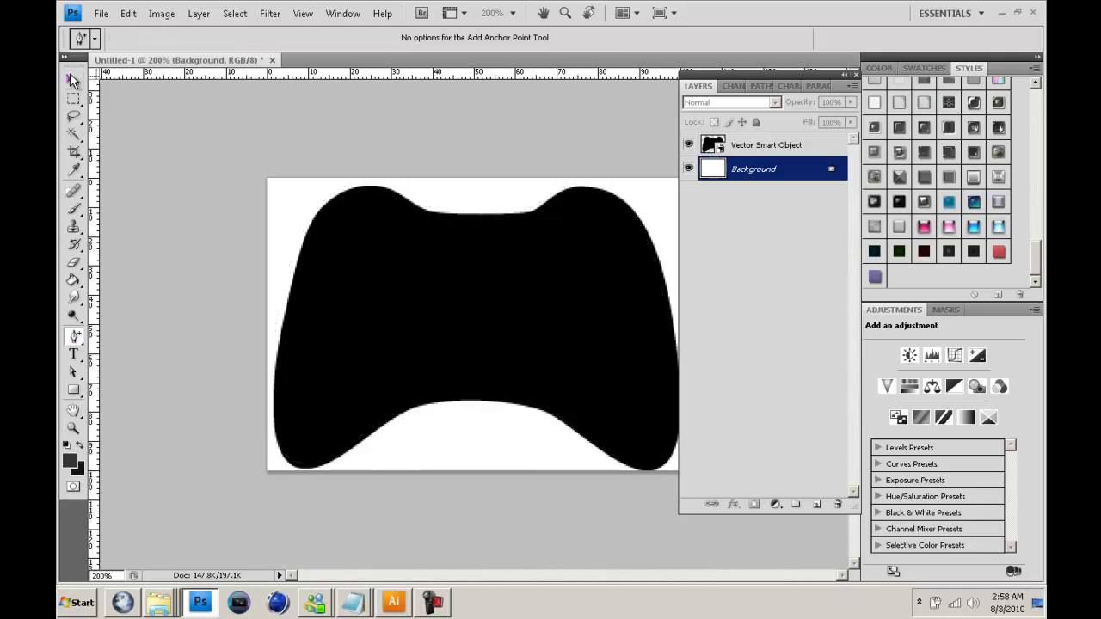
click(74, 80)
- Select the Vector Smart Object layer from the canvas and delete it
click(736, 155)
right_click(518, 235)
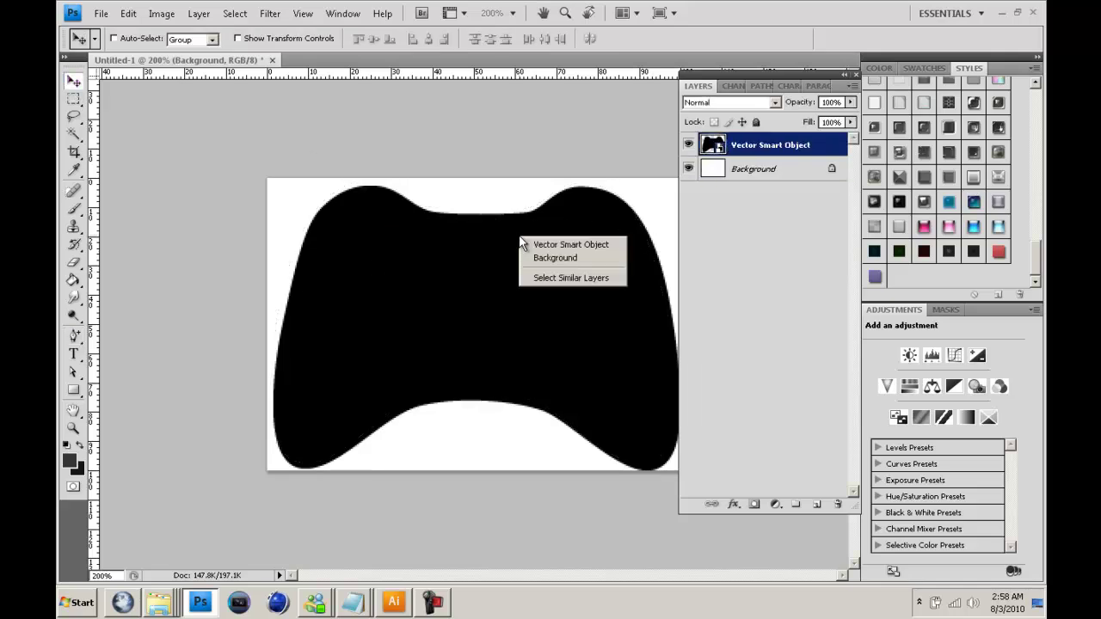
click(538, 244)
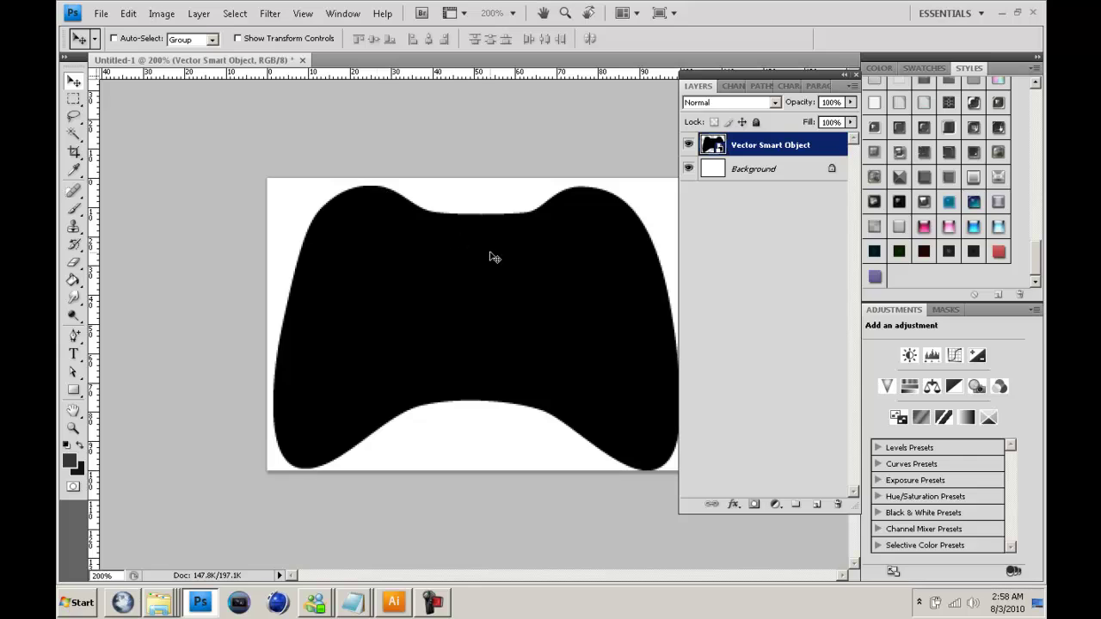
click(161, 14)
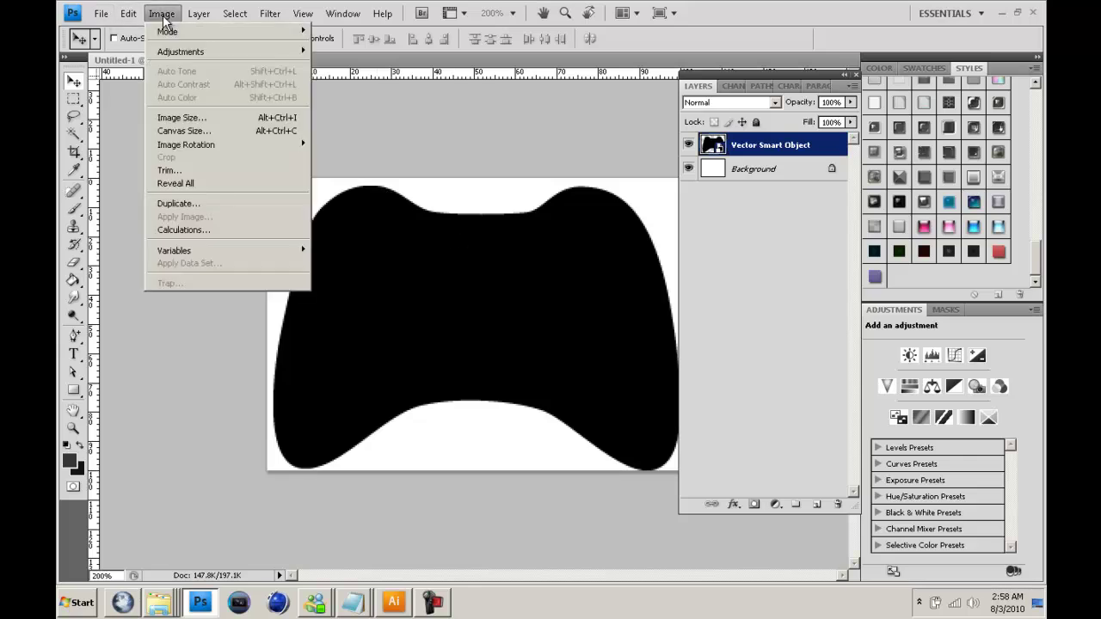
click(138, 21)
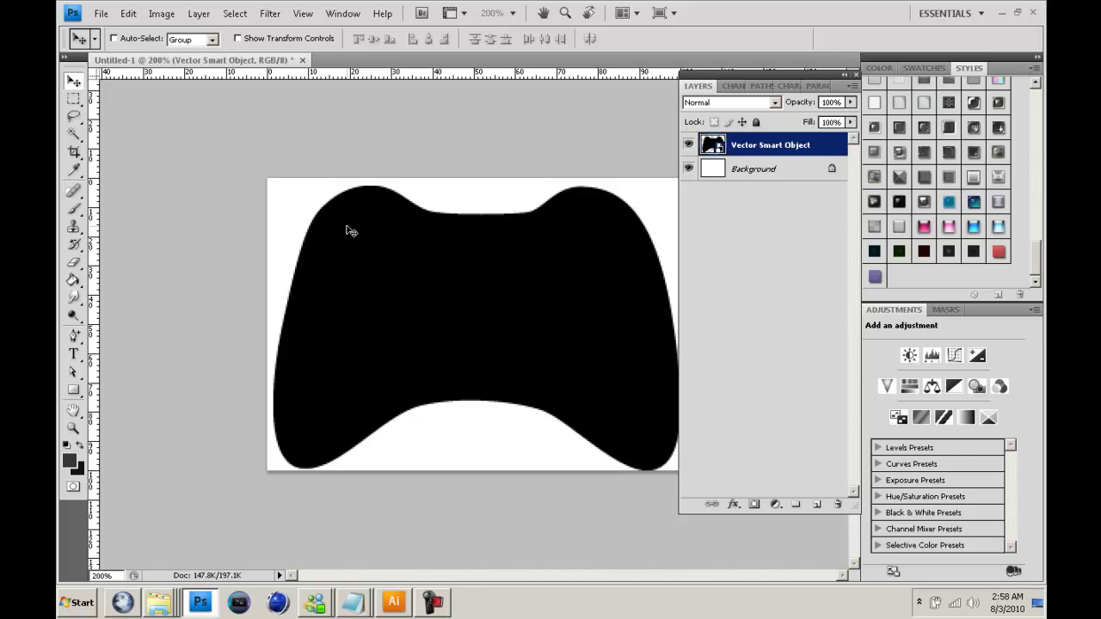
key(Delete)
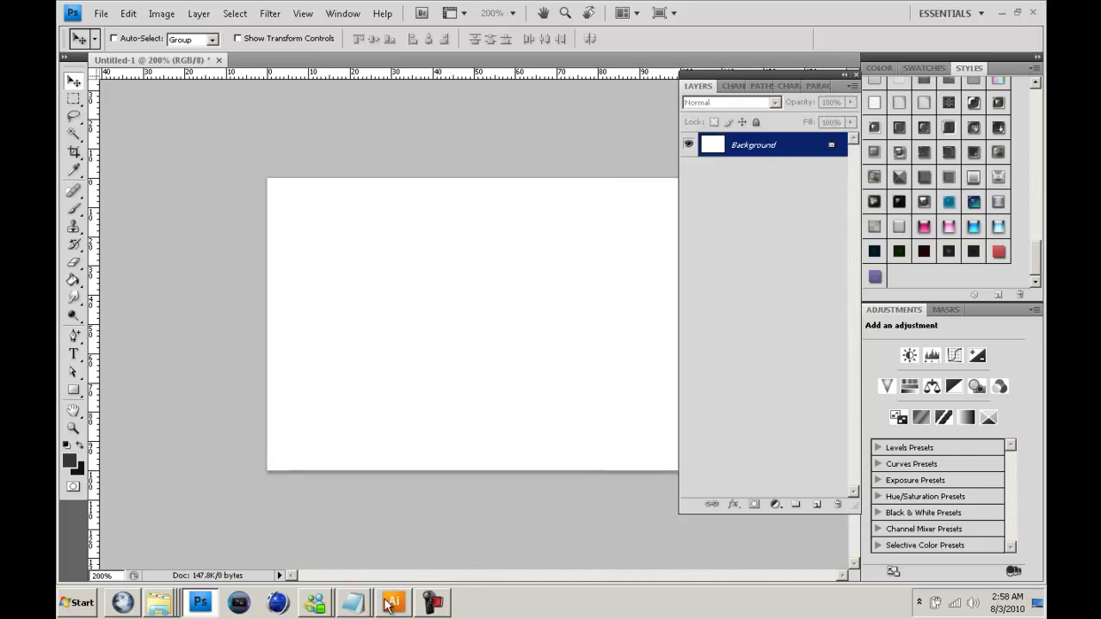
- Copy the black controller from Illustrator and paste it into Photoshop as a shape layer
click(393, 602)
click(375, 523)
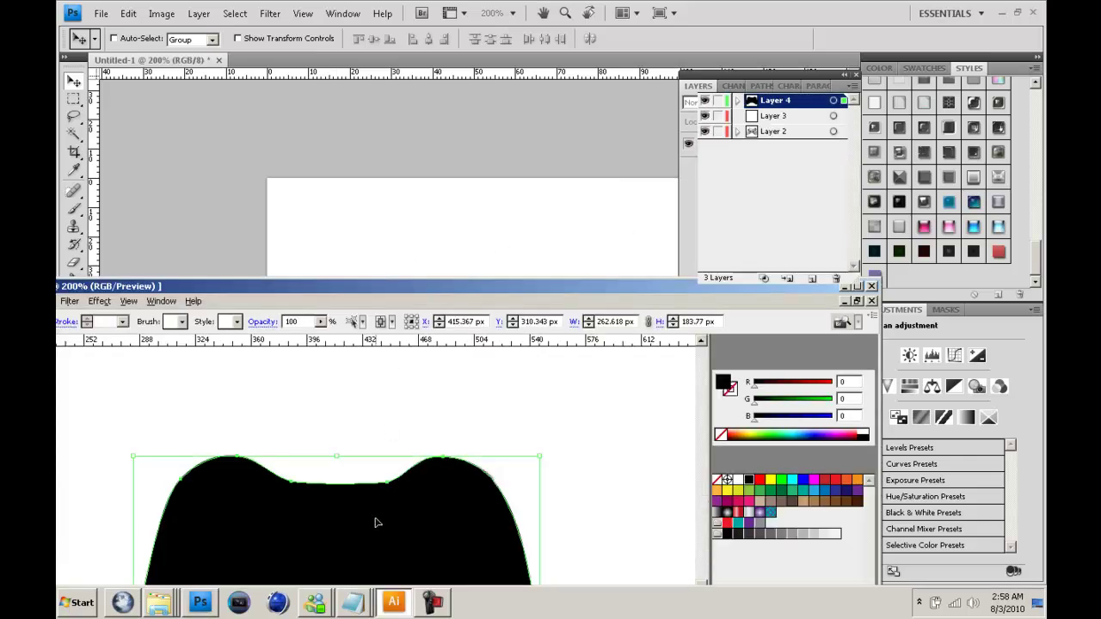
click(411, 237)
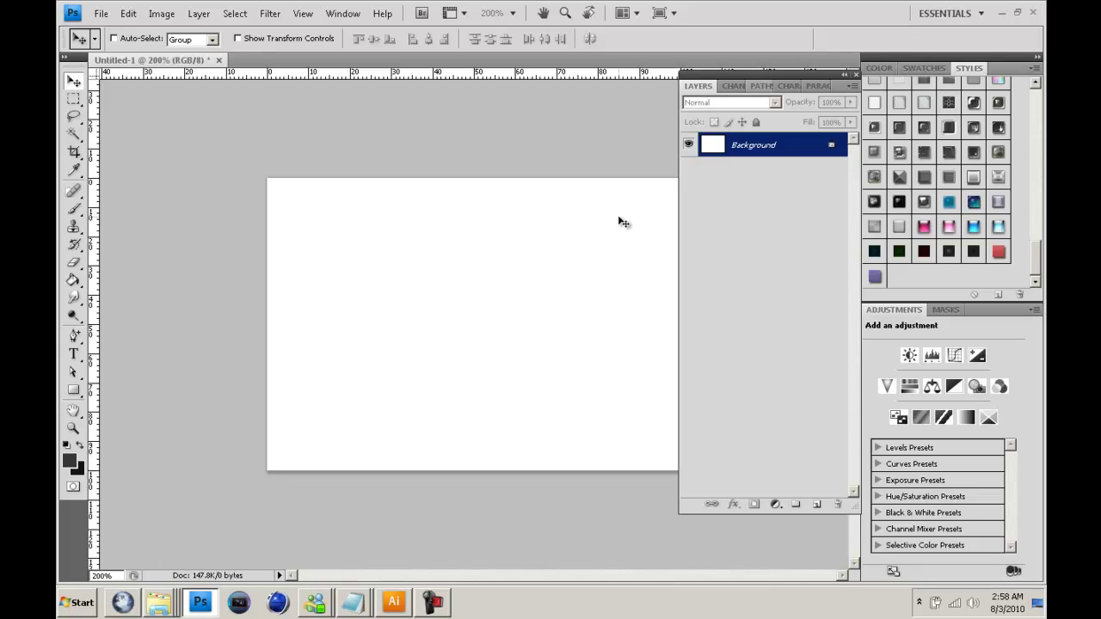
key(ctrl+v)
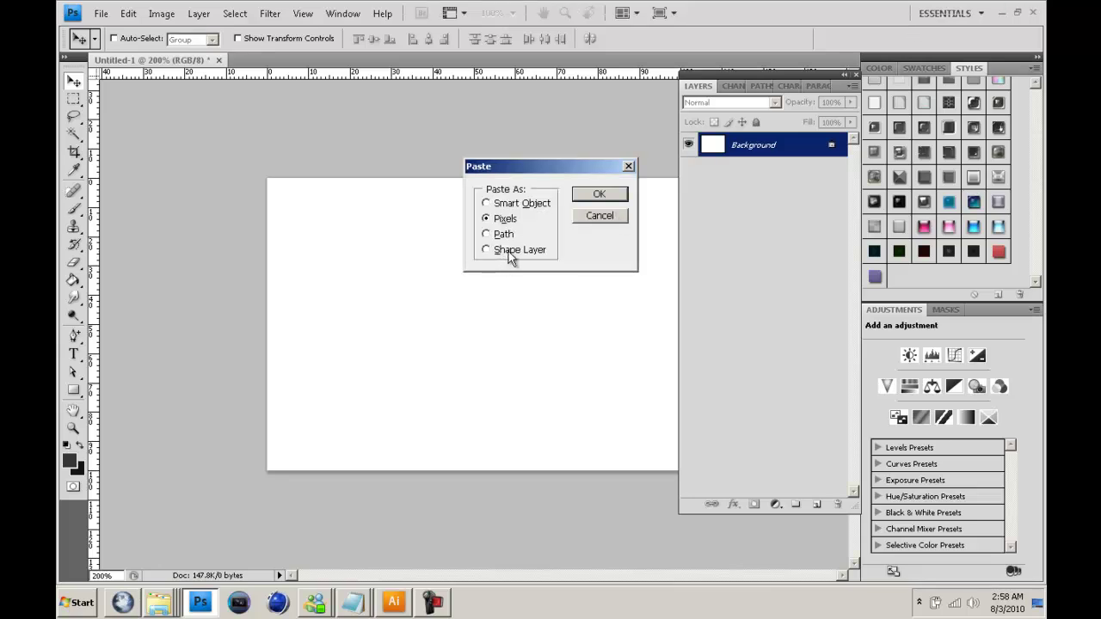
click(508, 250)
click(599, 194)
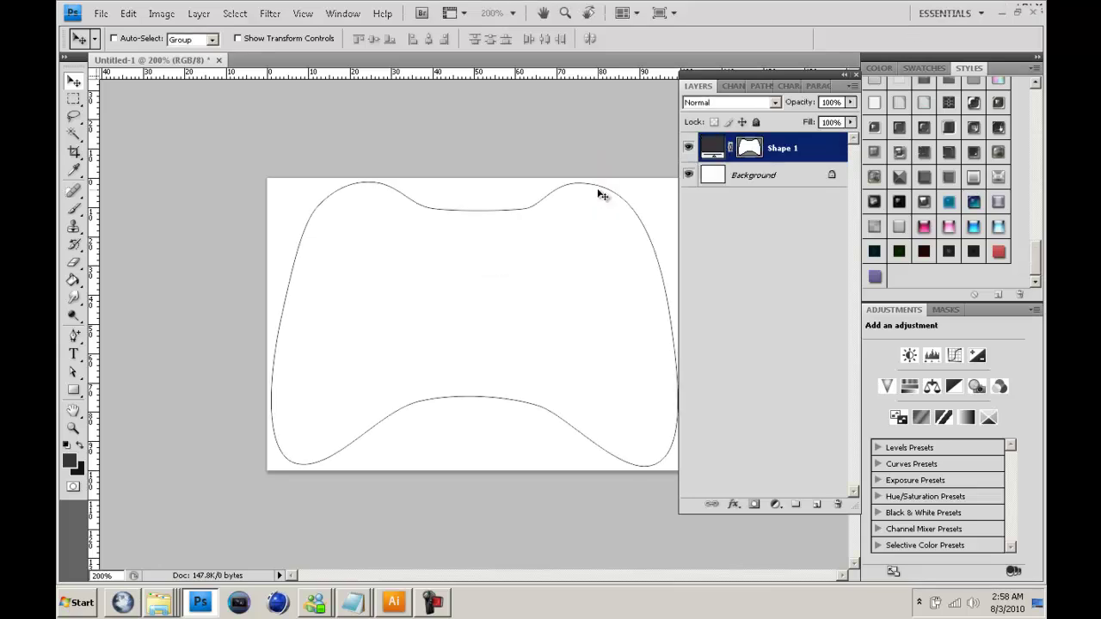
- Define the pasted controller outline as custom shape Shape 3
click(162, 13)
mouse_move(138, 19)
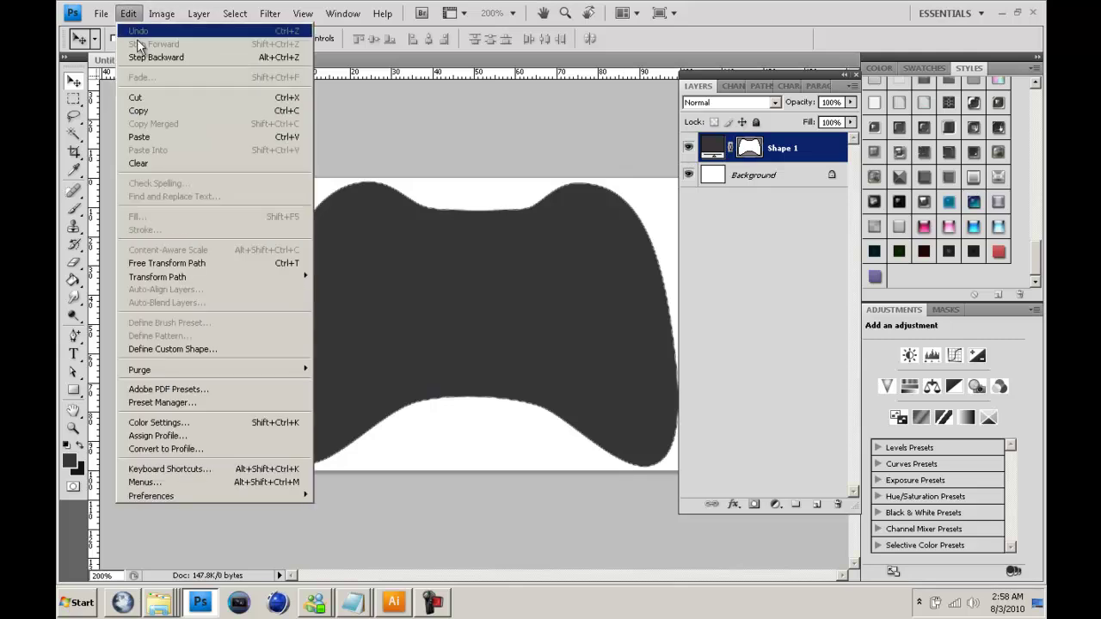
click(184, 349)
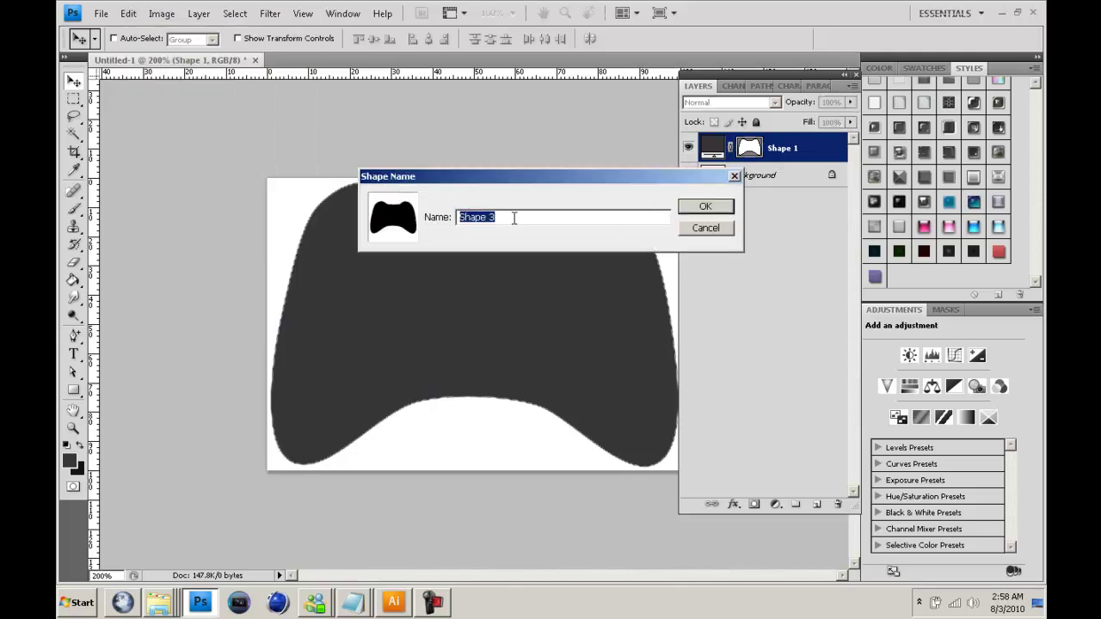
click(702, 206)
- Close the old document without saving and create a new 200 × 200 pixel document
click(254, 58)
click(519, 233)
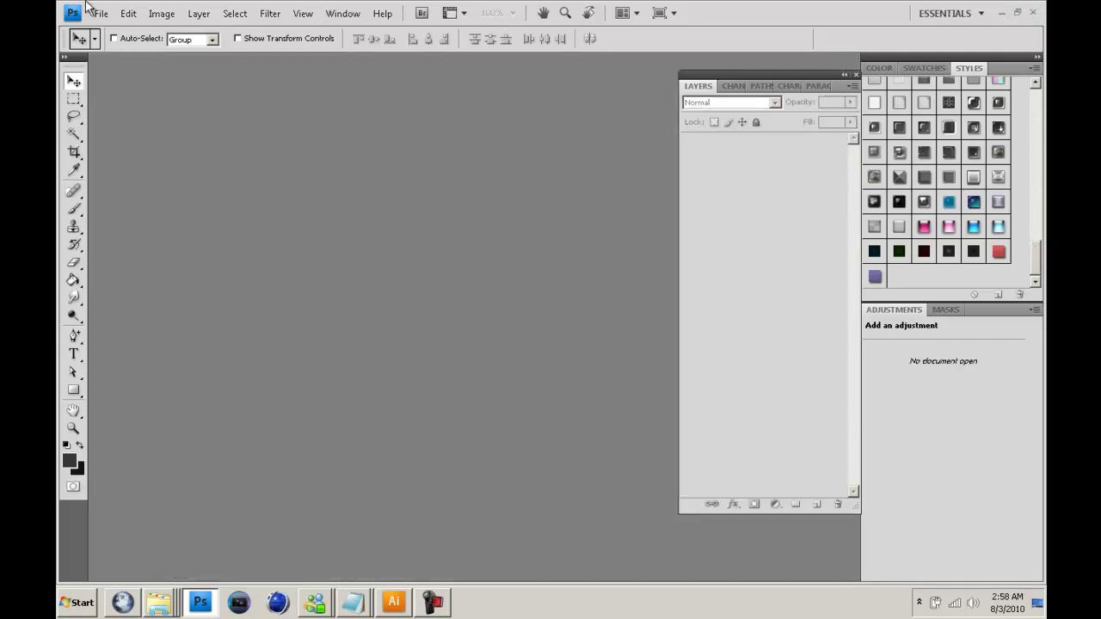
click(101, 14)
key(ctrl+n)
key(Tab)
key(Tab)
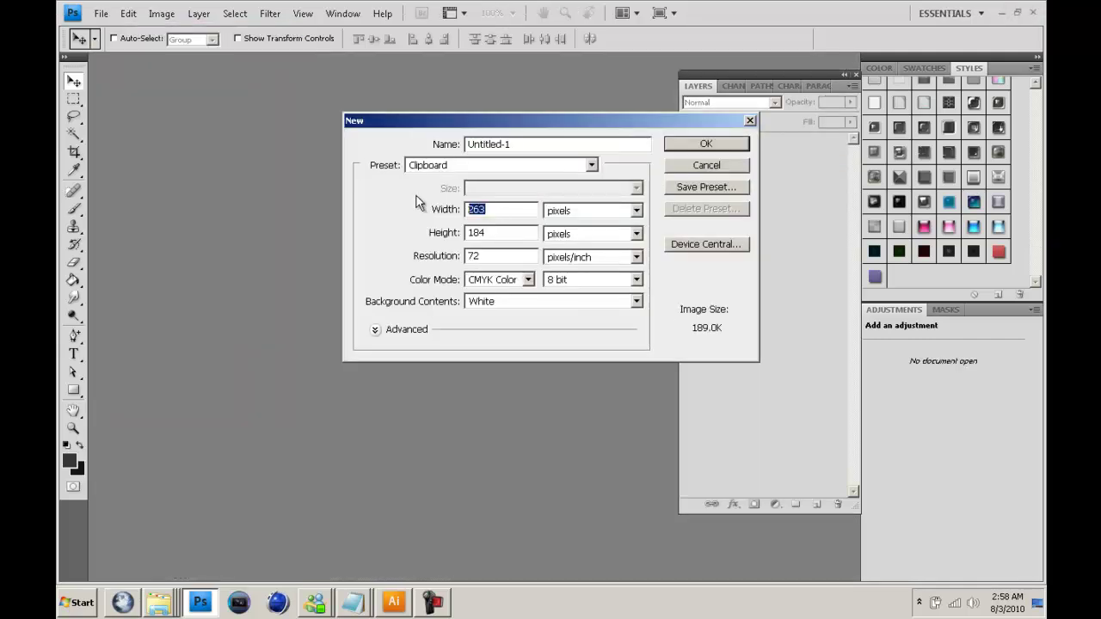
text(200)
key(Tab)
key(Tab)
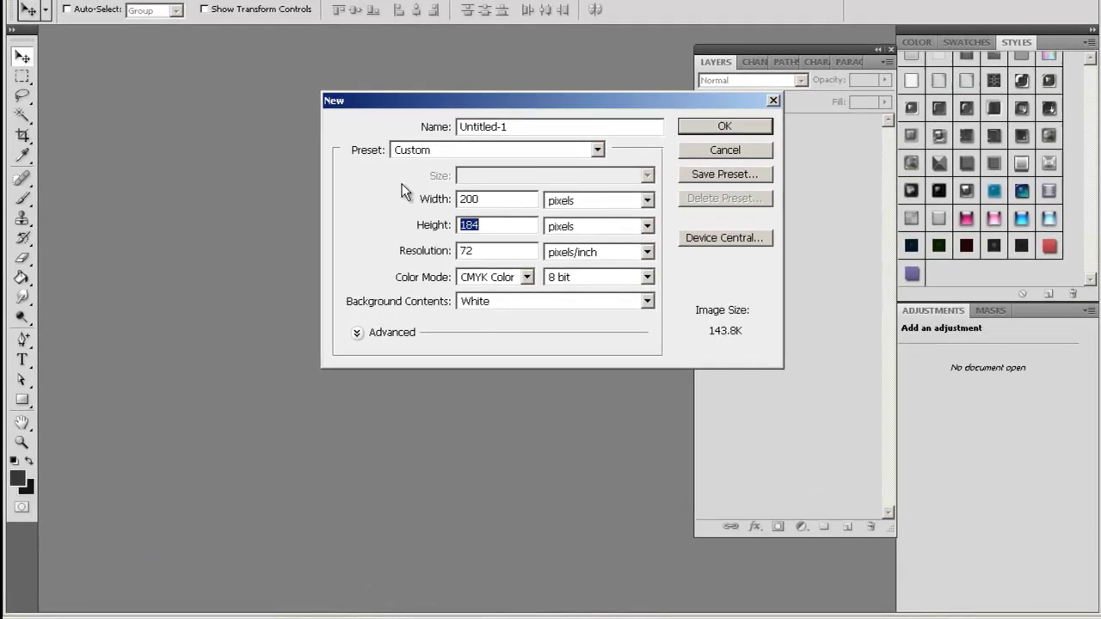
text(200)
key(Return)
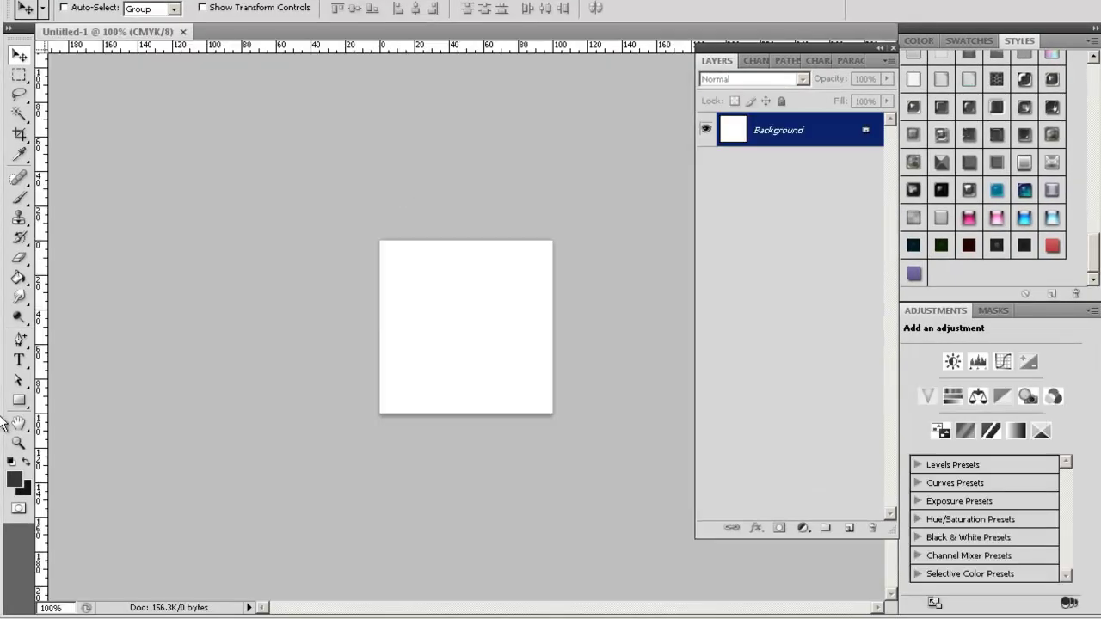
- Draw the controller custom shape across the canvas, then undo it after the locked-layer error
drag(18, 400, 110, 478)
click(350, 11)
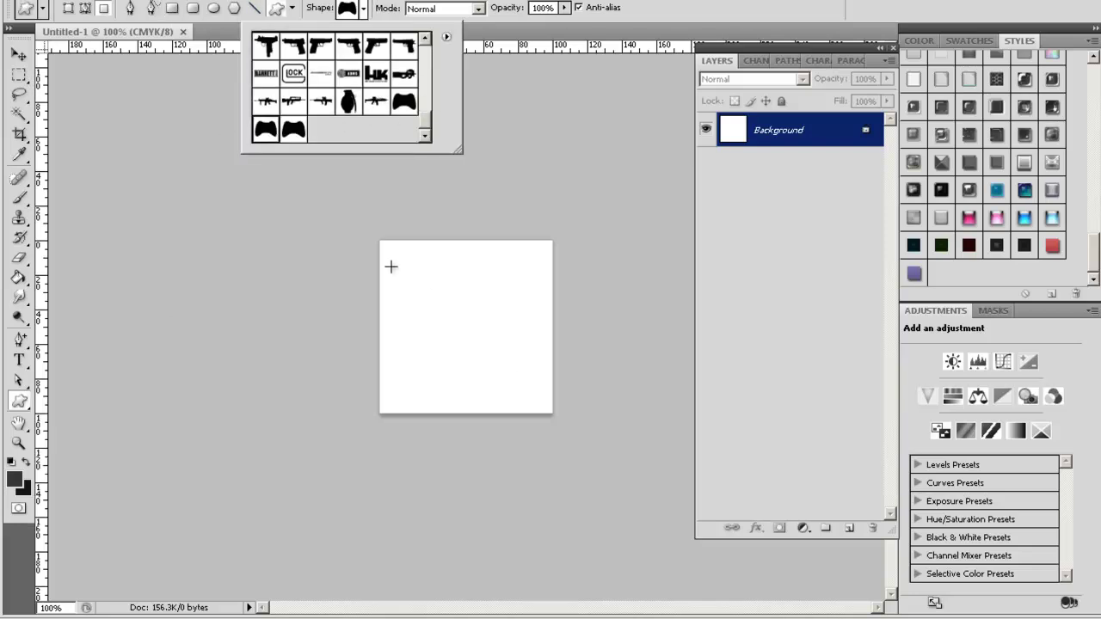
drag(365, 246, 533, 378)
key(v)
drag(497, 334, 512, 340)
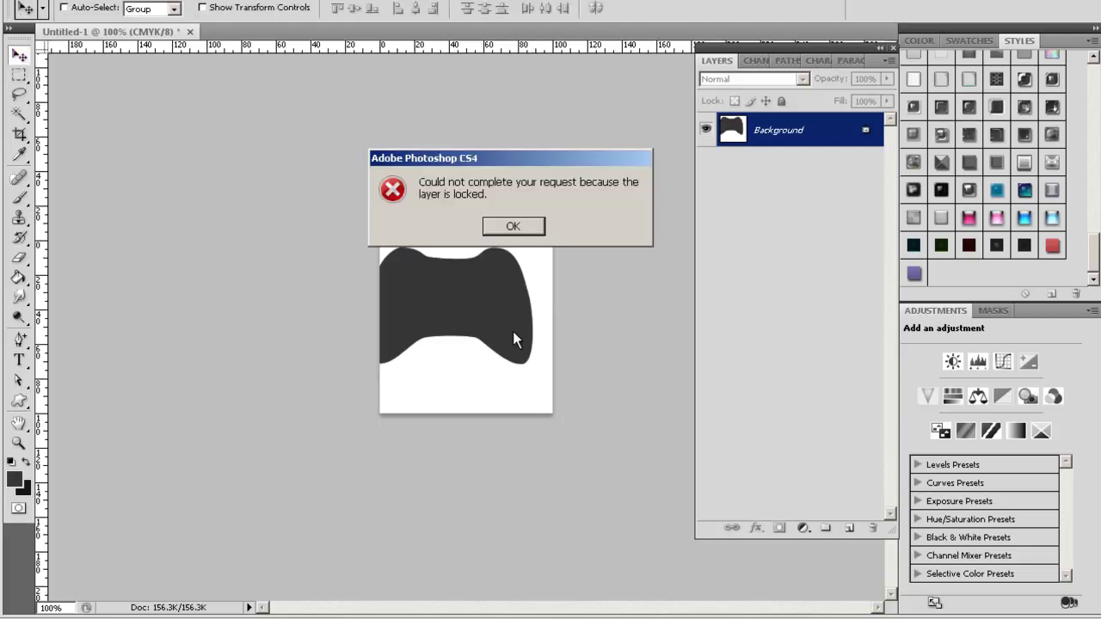
click(503, 228)
key(ctrl+z)
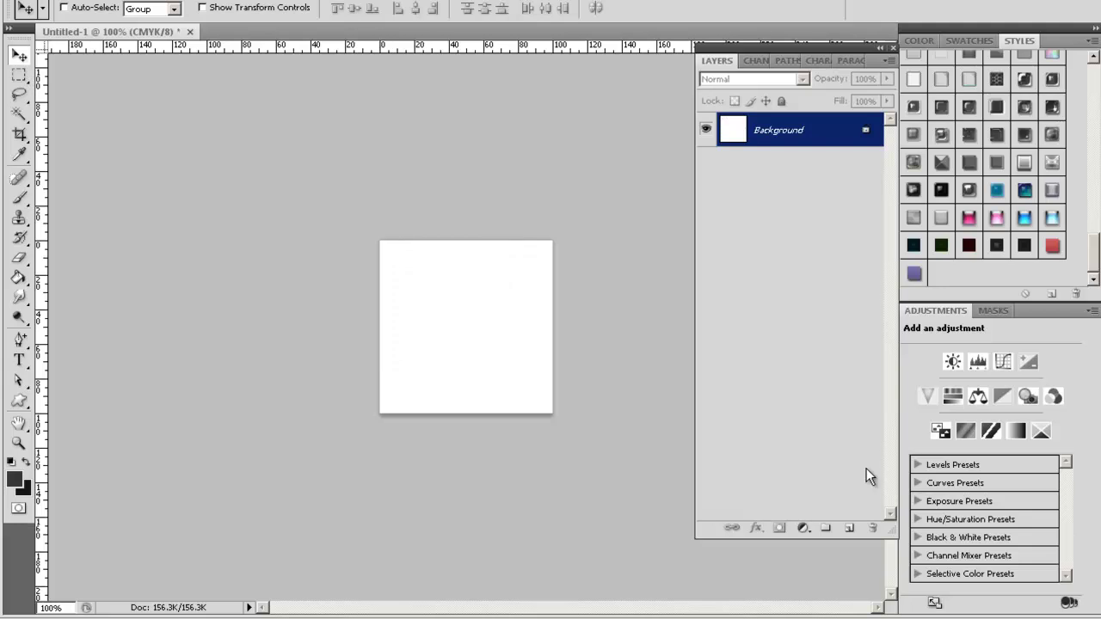
- Convert the Background into Layer 0 and add an empty Layer 1 above it
double_click(803, 133)
click(697, 177)
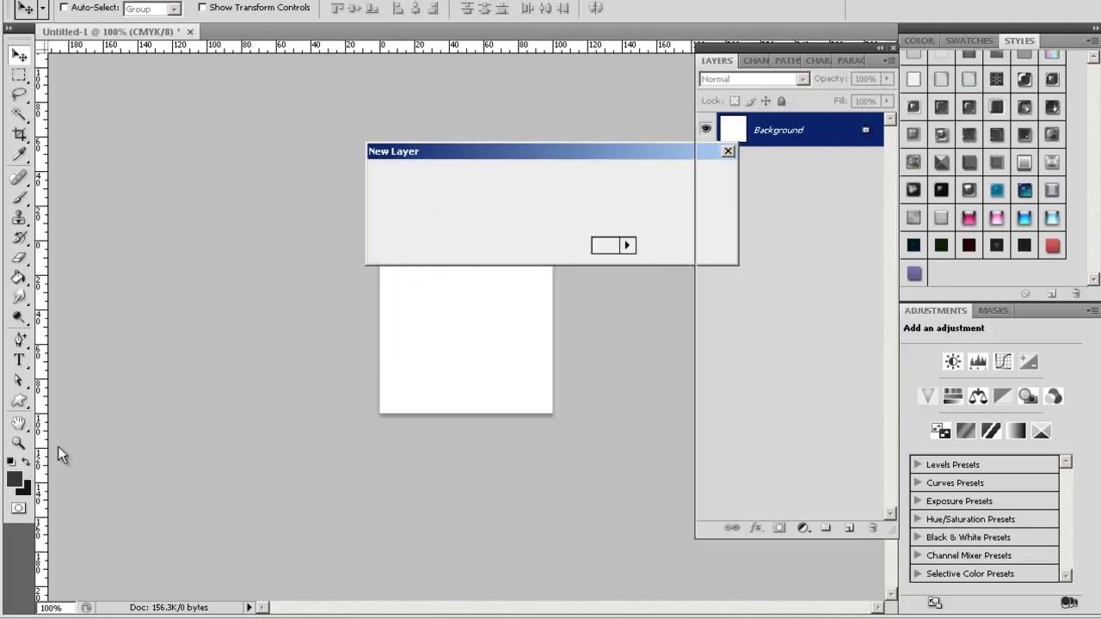
click(849, 528)
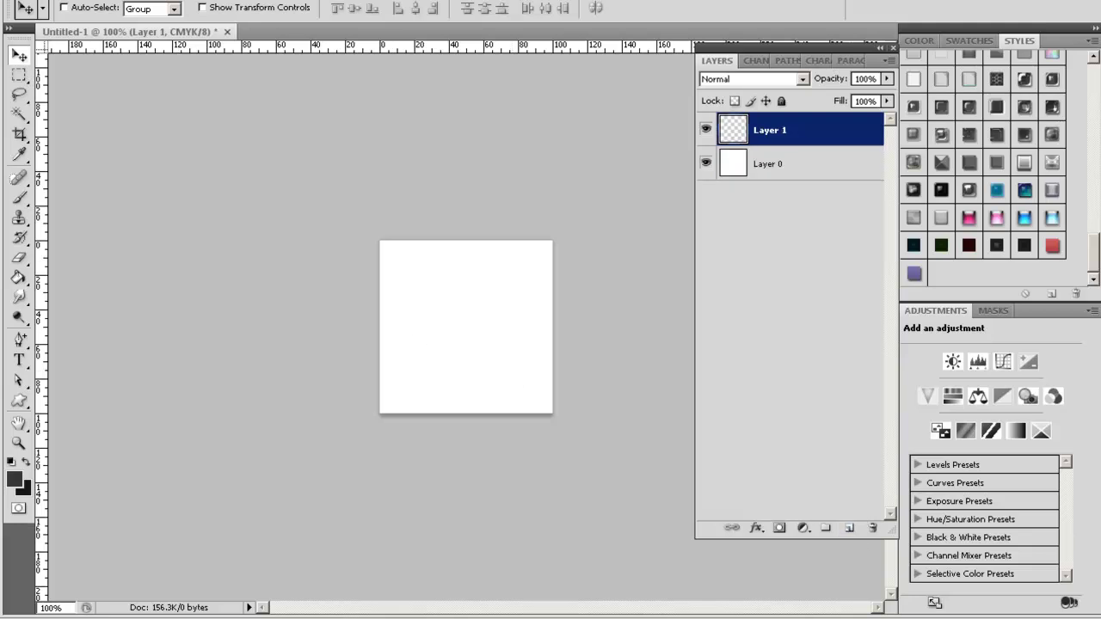
- Draw a controller custom shape on Layer 1, free-transform it, then delete it
click(19, 198)
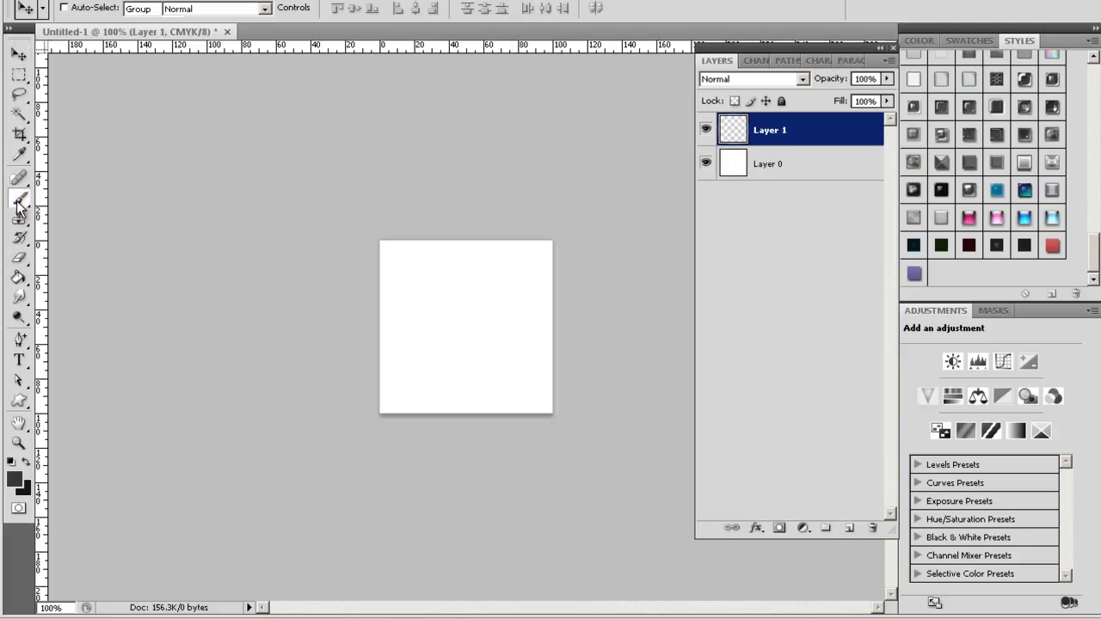
click(18, 403)
drag(393, 261, 645, 418)
click(18, 75)
right_click(560, 344)
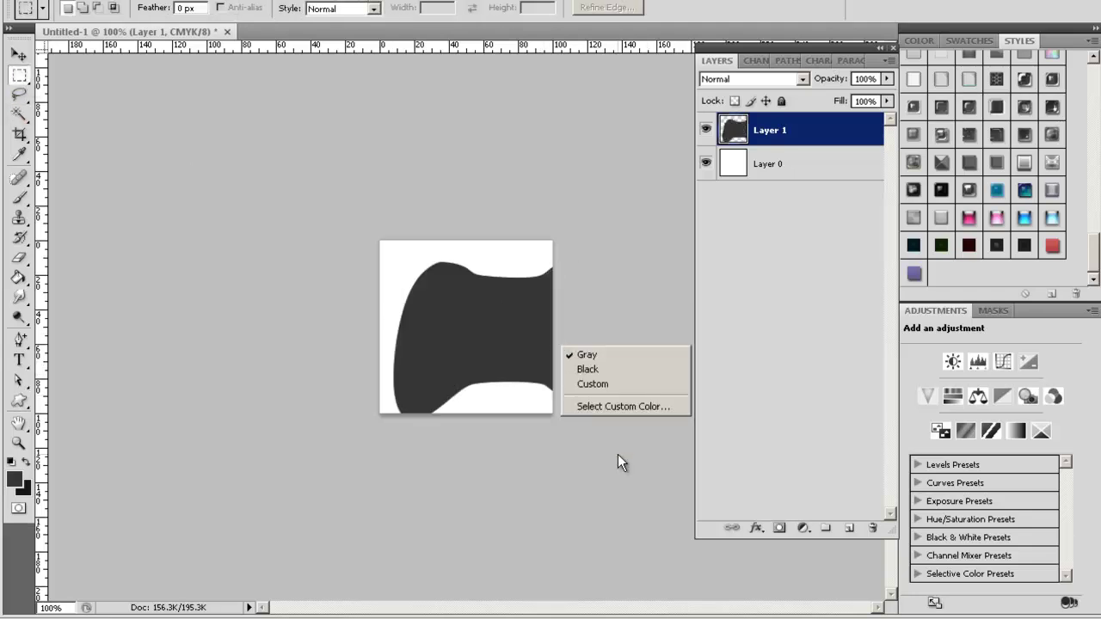
click(617, 454)
right_click(448, 321)
click(499, 452)
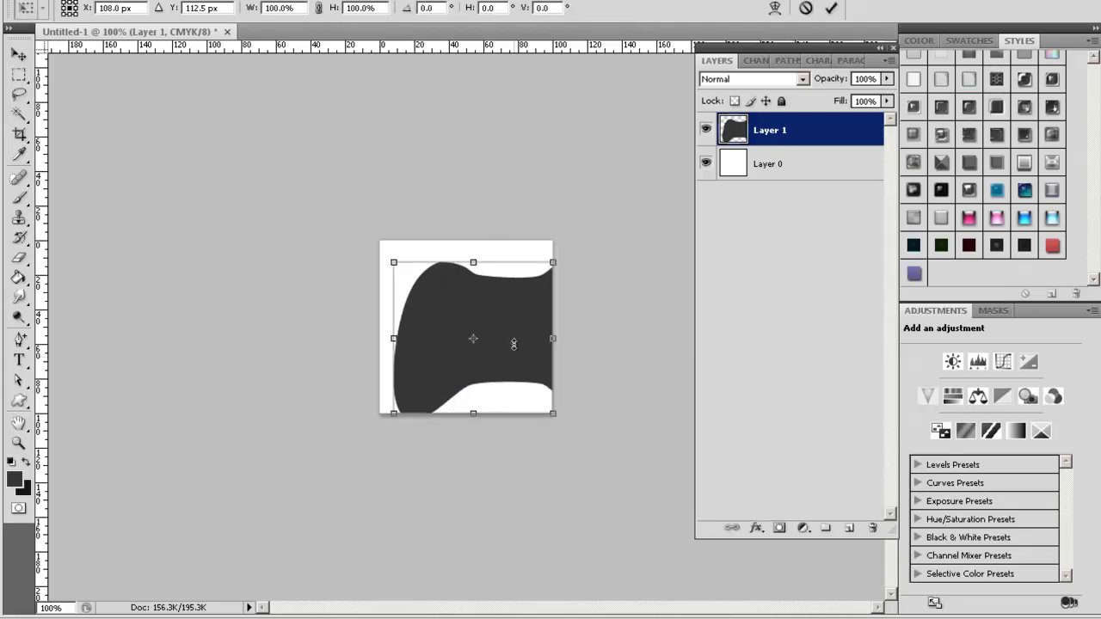
click(18, 55)
key(Delete)
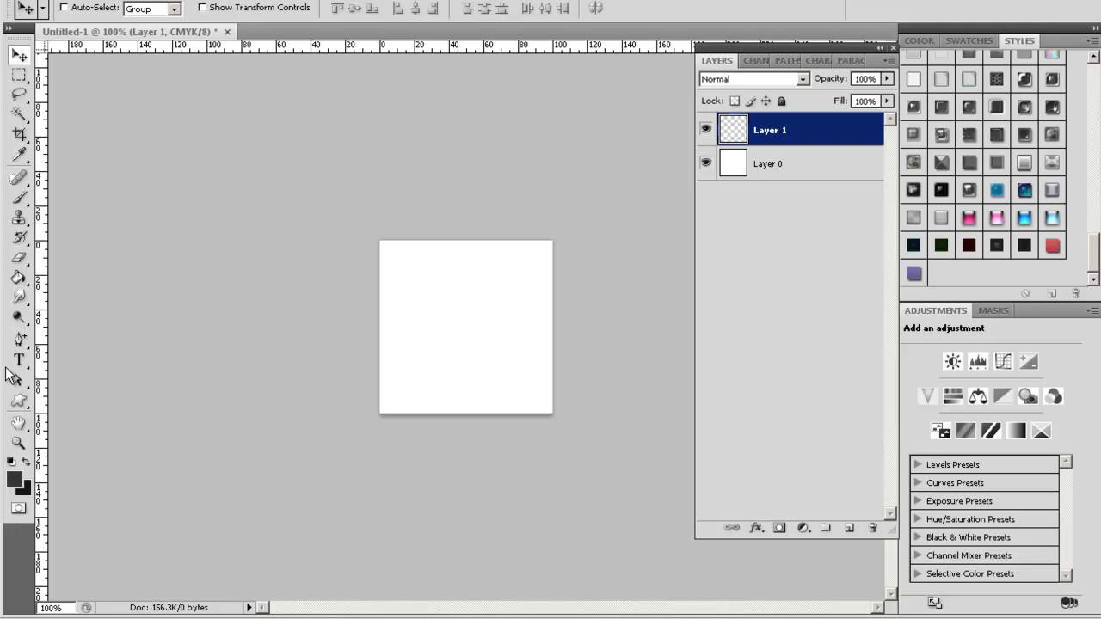
- Draw the second gamepad custom shape across the centre of the canvas
click(18, 401)
right_click(393, 295)
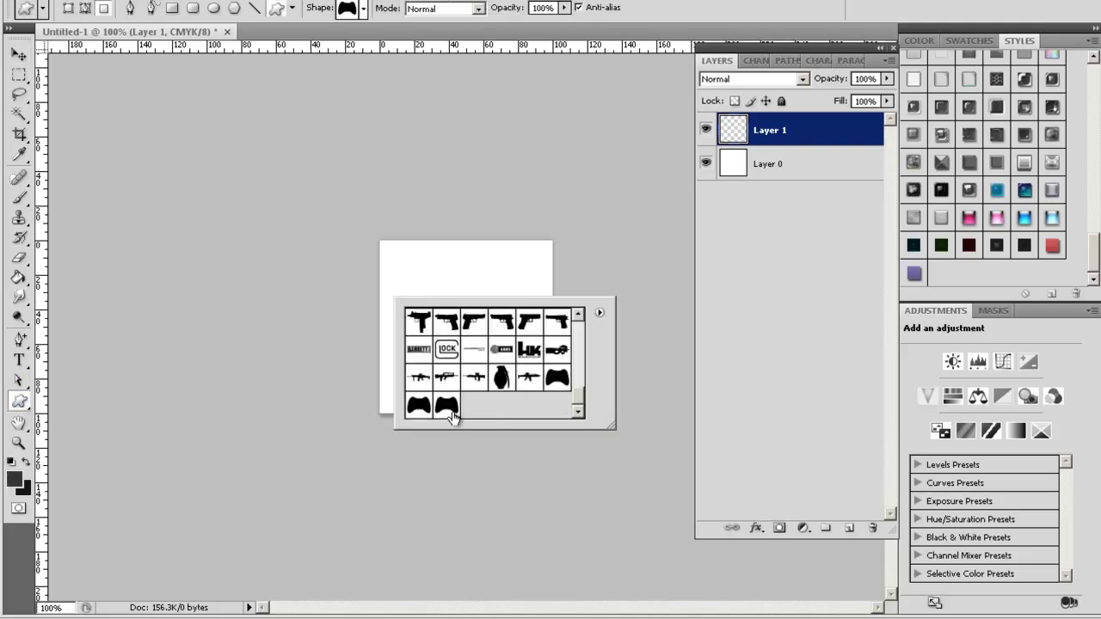
click(448, 409)
drag(390, 259, 546, 388)
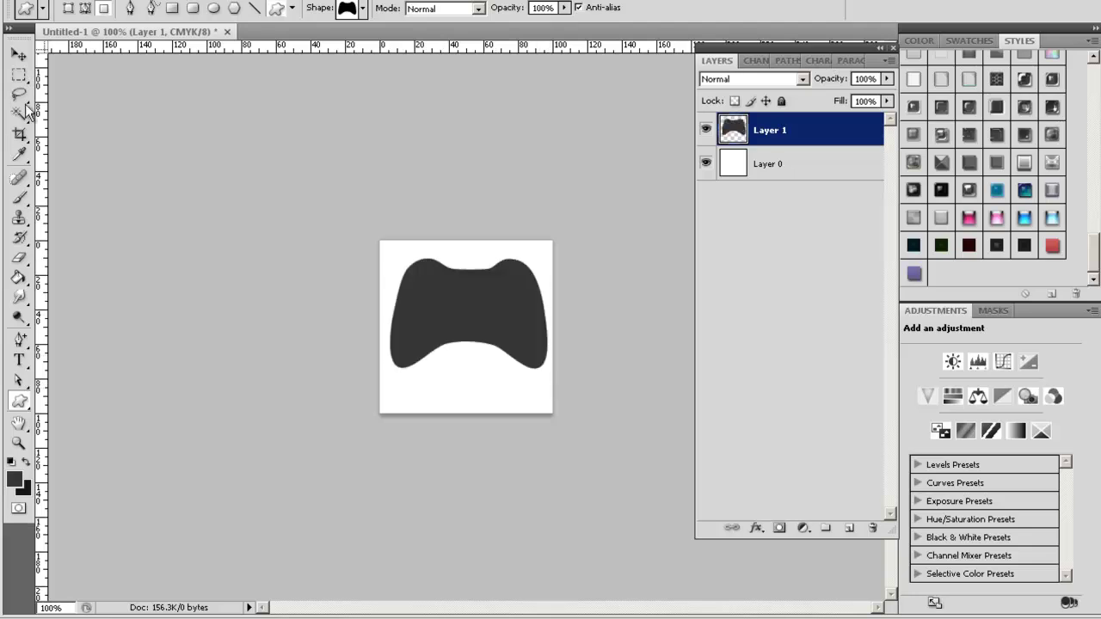
- Free-transform the gamepad to about 145% scale and -22° rotation, then apply
click(18, 74)
right_click(516, 297)
click(568, 425)
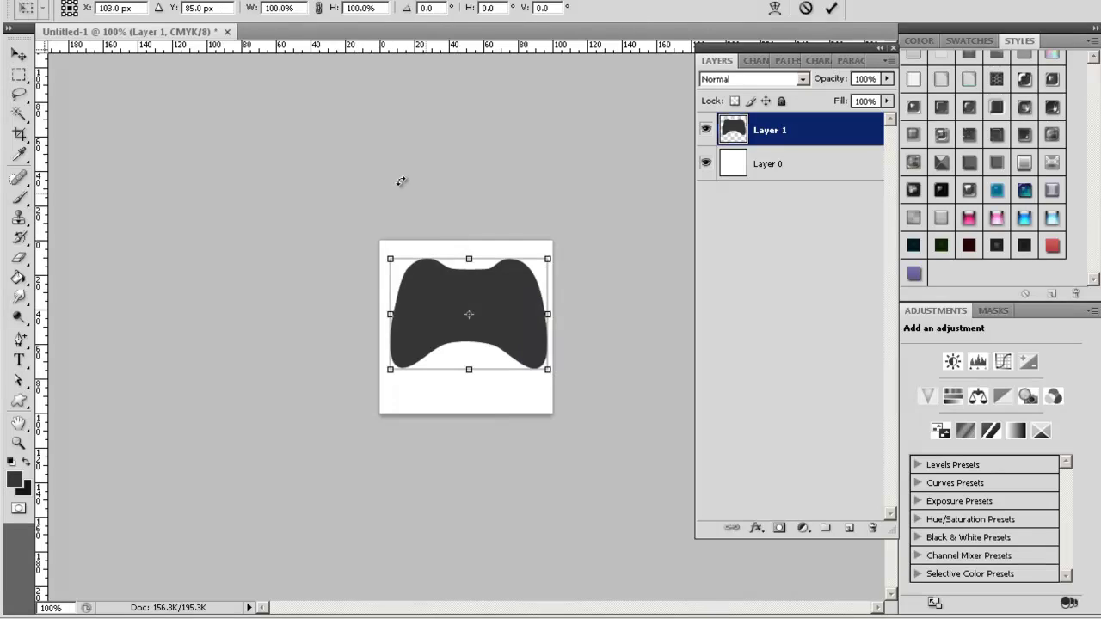
drag(401, 181, 307, 216)
drag(502, 325, 494, 360)
drag(514, 275, 564, 171)
drag(534, 306, 515, 327)
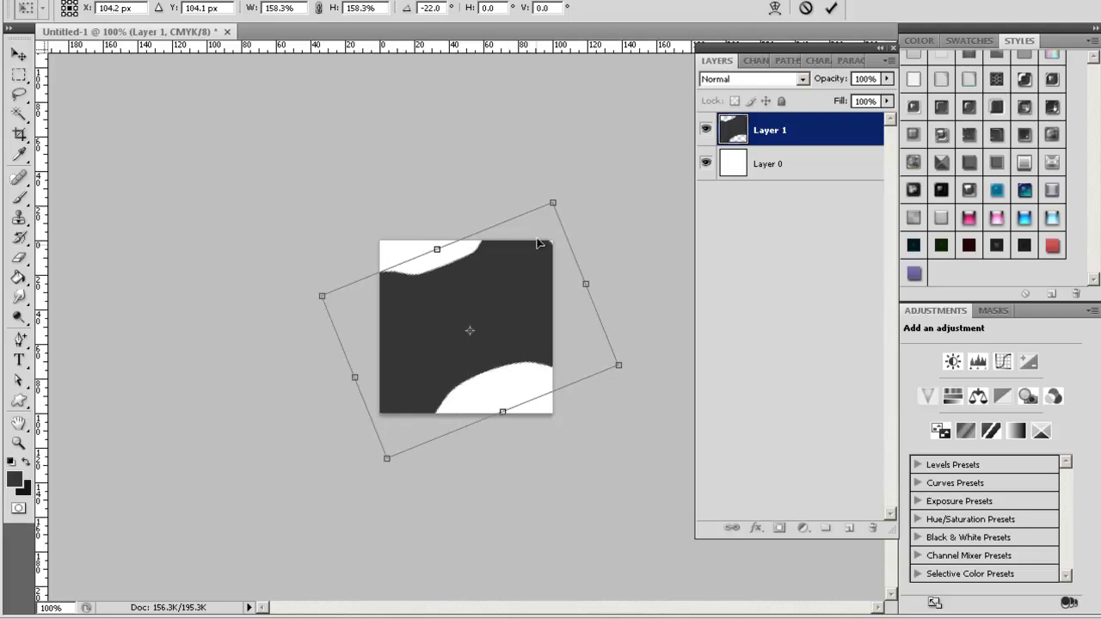
mouse_move(557, 197)
mouse_down()
mouse_move(509, 215)
mouse_move(552, 210)
mouse_up()
drag(524, 286, 520, 291)
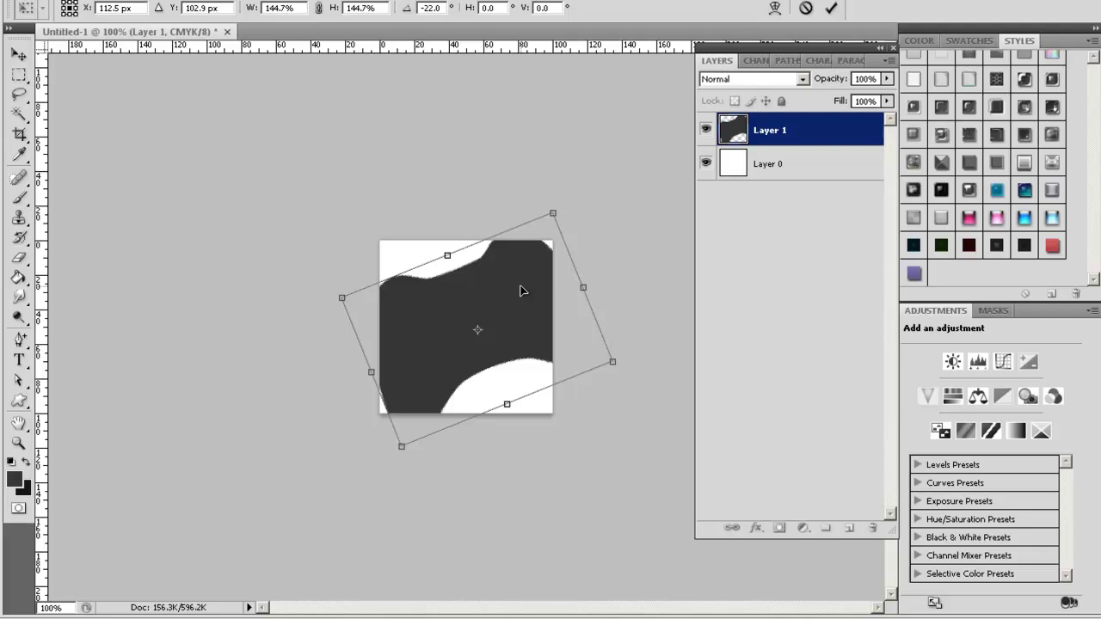
click(21, 57)
click(456, 231)
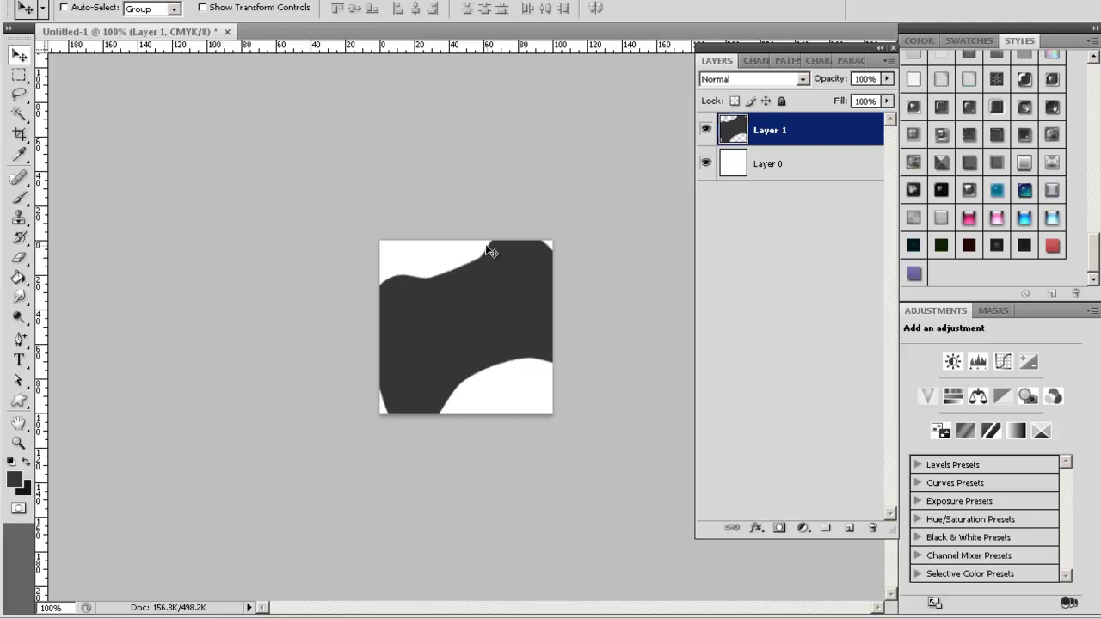
- On a new layer, type the MLG text and rotate it to match the shape's tilt
click(848, 527)
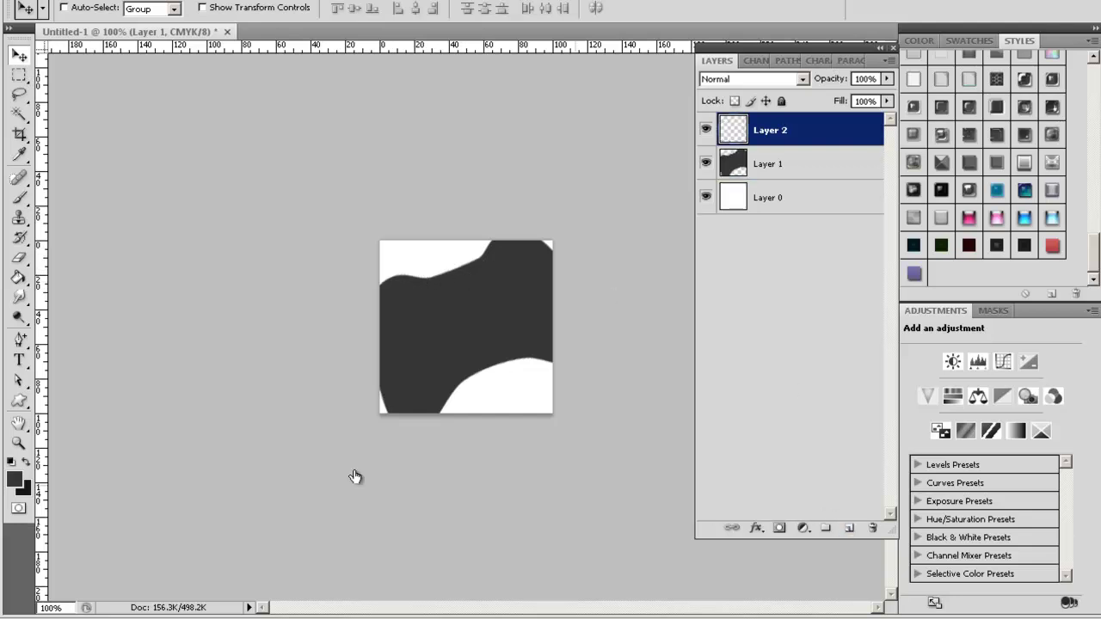
key(t)
click(427, 329)
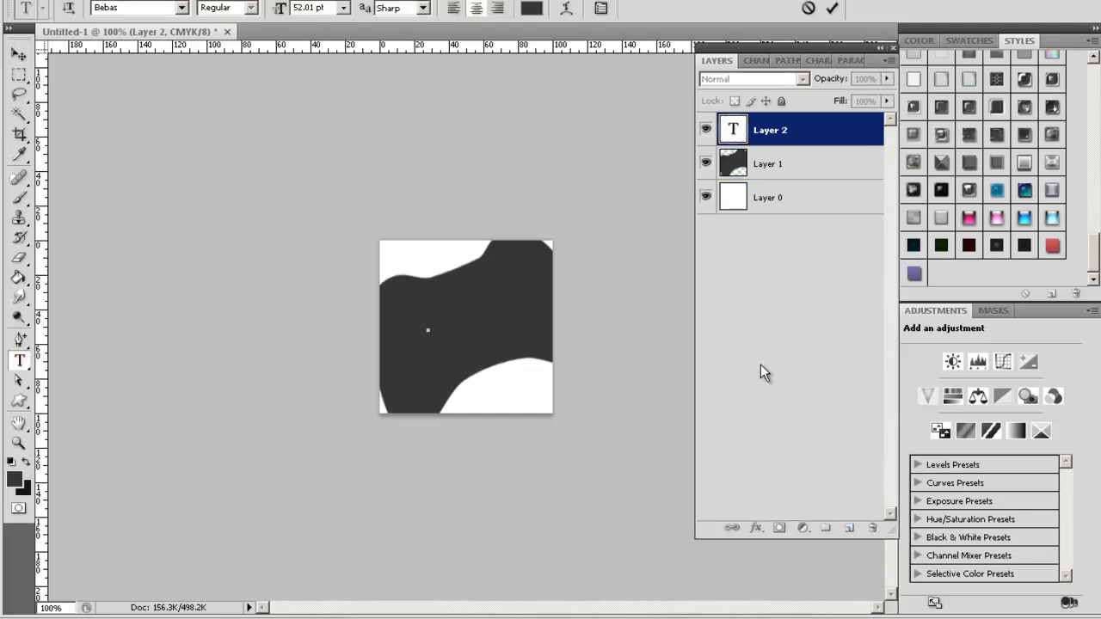
text(A)
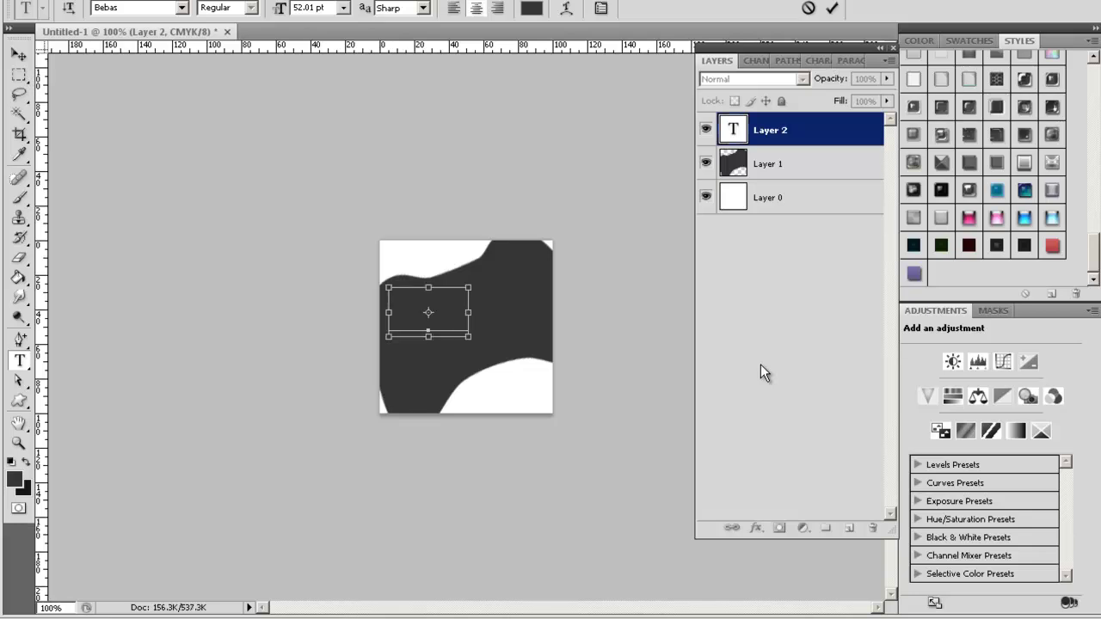
key(ctrl+a)
click(19, 75)
right_click(451, 299)
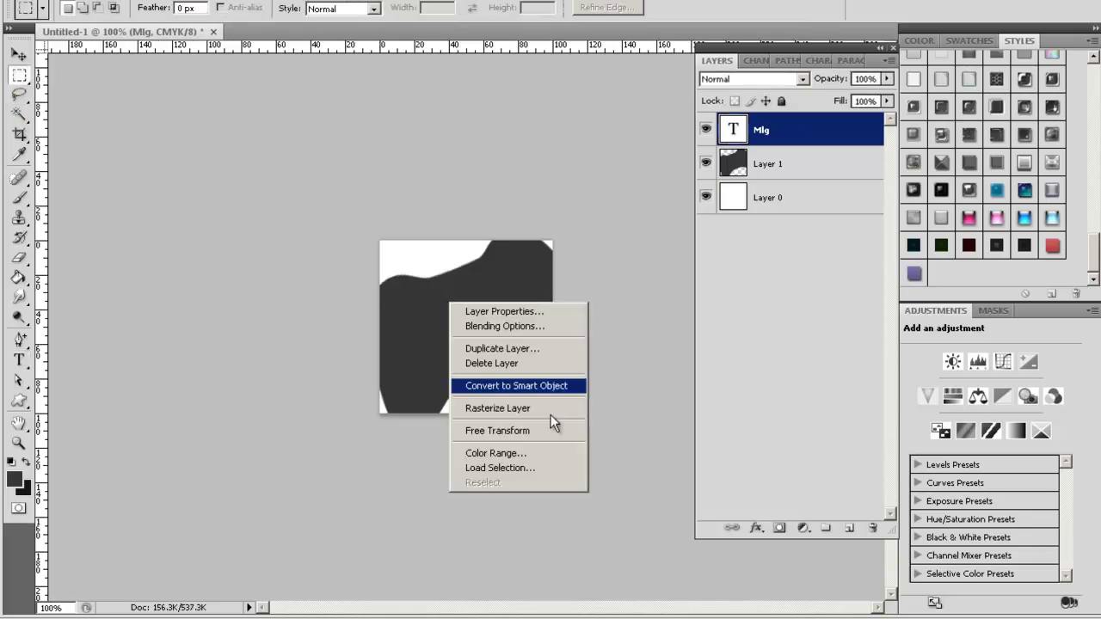
click(533, 430)
drag(559, 267, 545, 216)
click(19, 358)
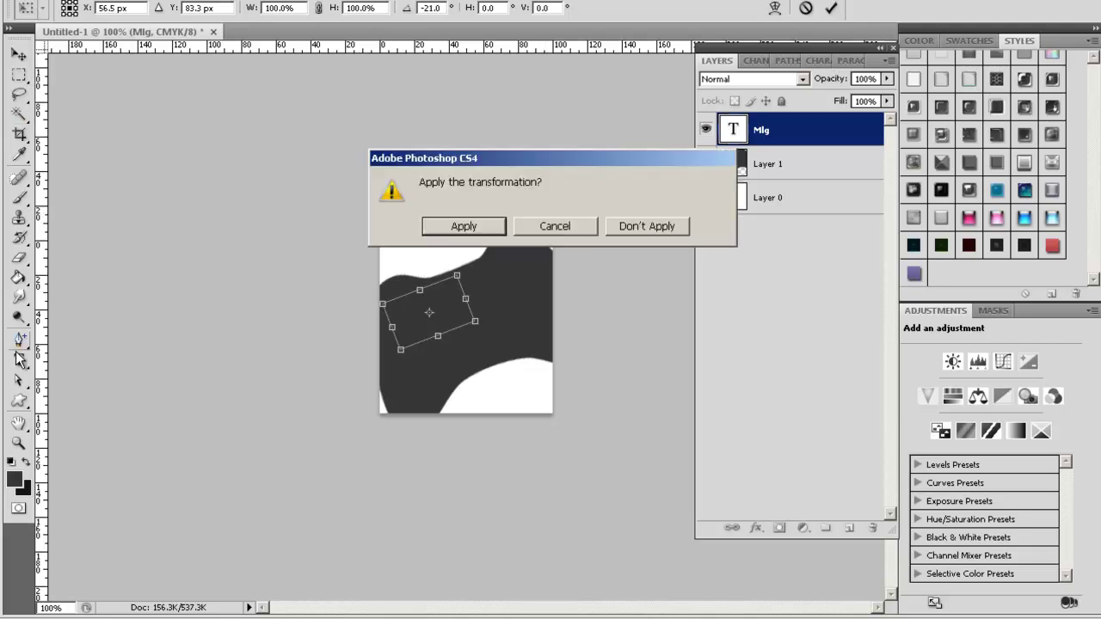
click(457, 228)
- Colour the MLG lettering near-white and nudge it right and slightly up
drag(381, 336, 455, 319)
click(530, 9)
click(542, 156)
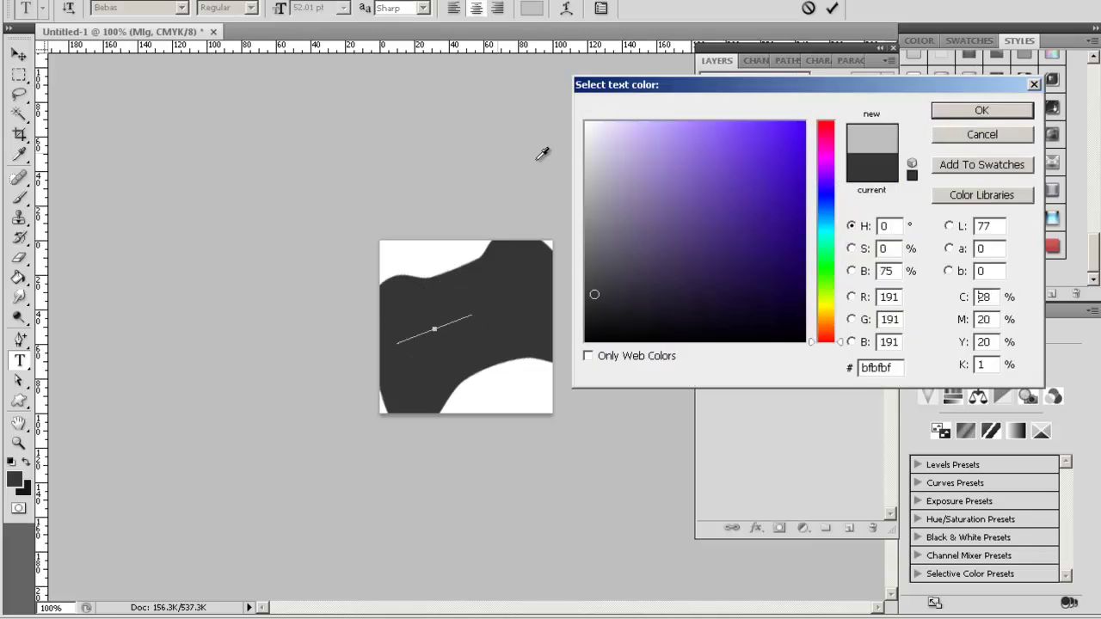
click(586, 124)
click(990, 112)
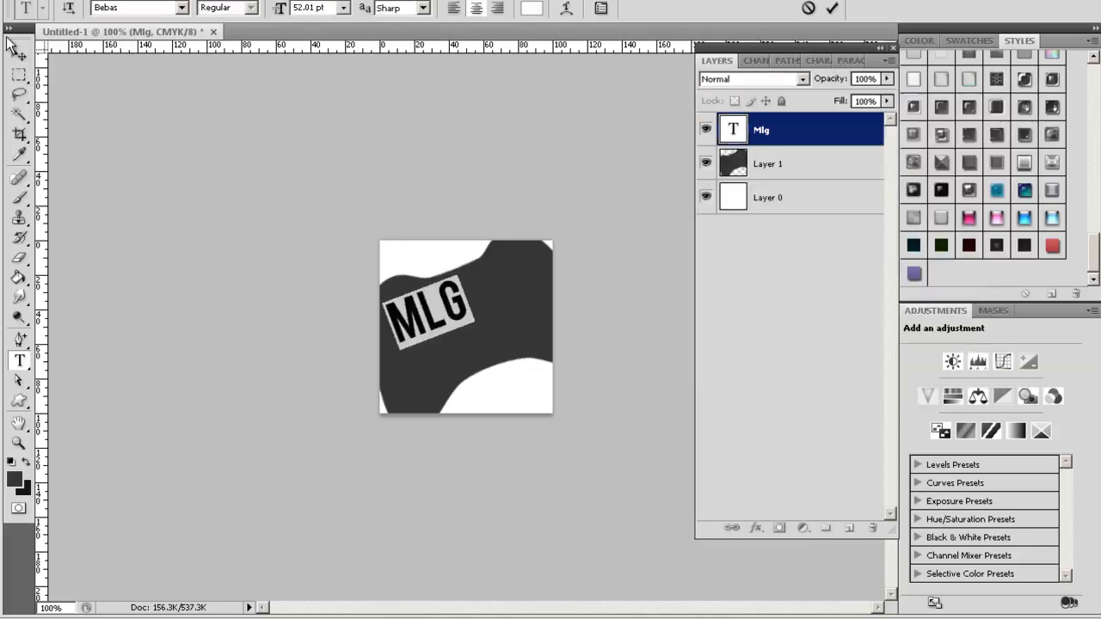
click(18, 54)
drag(486, 331, 492, 326)
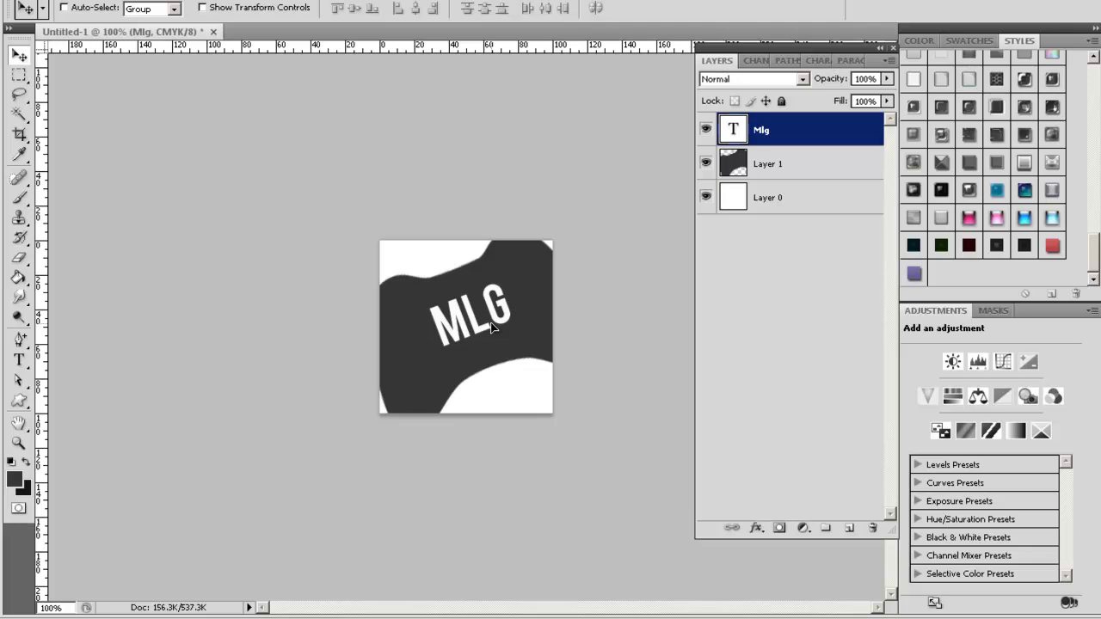
- Merge the MLG lettering into Layer 1, delete the text layer, and add an empty layer
ctrl+click(733, 163)
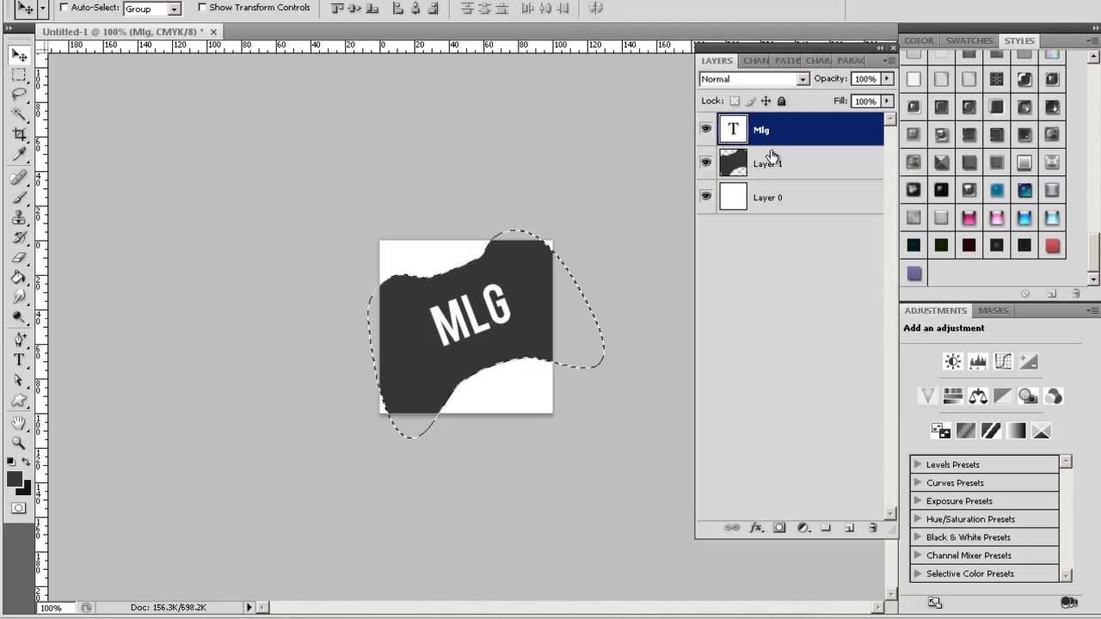
key(ctrl+d)
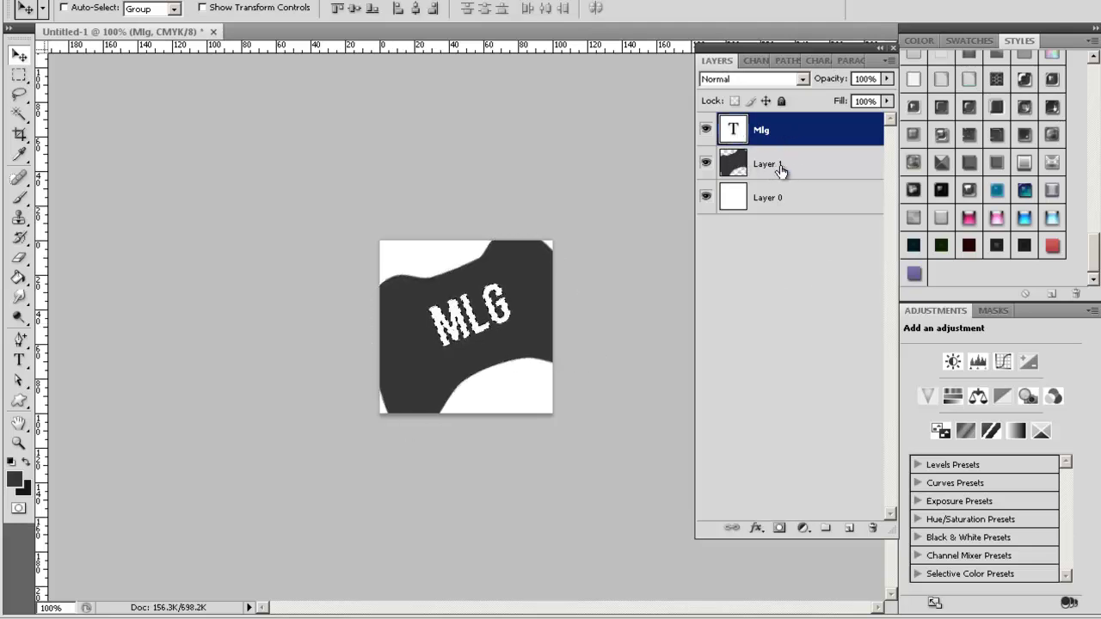
click(781, 166)
click(760, 130)
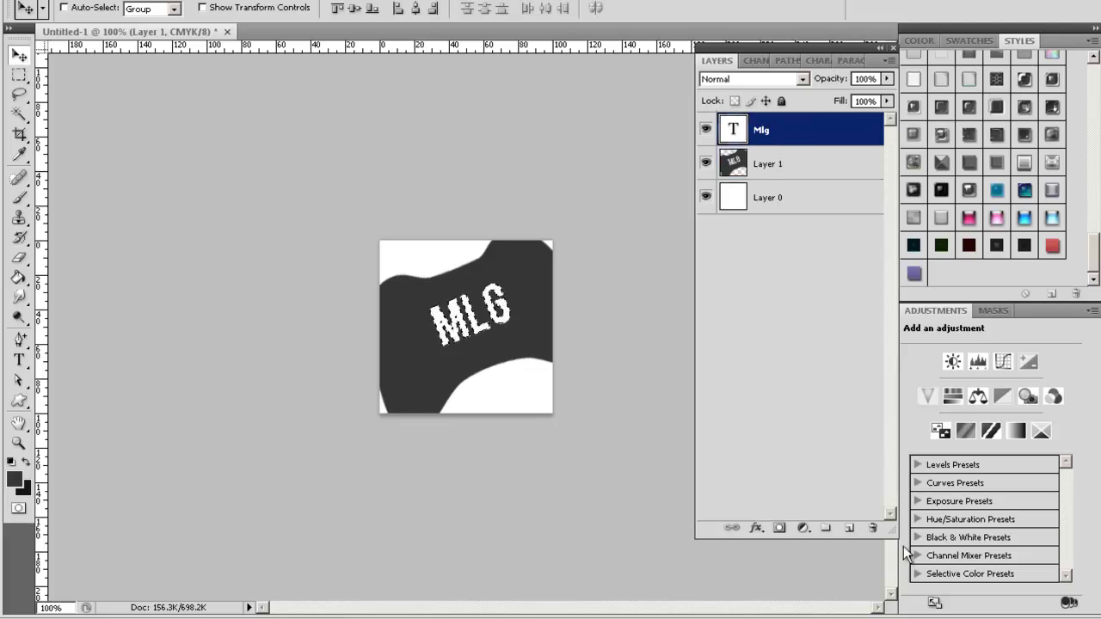
drag(760, 130, 872, 527)
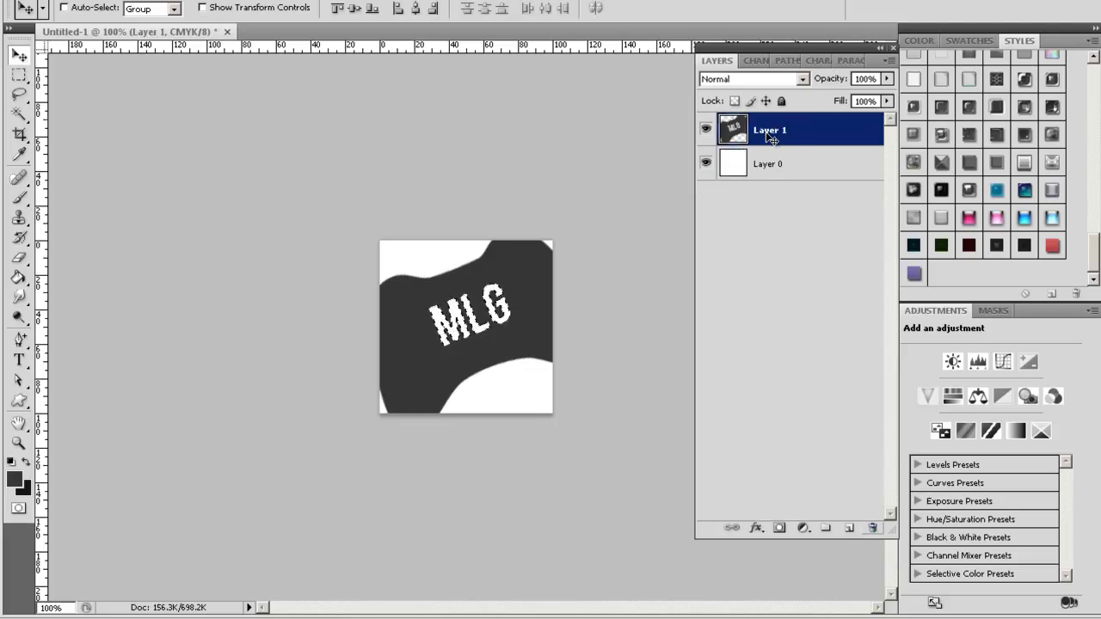
click(849, 527)
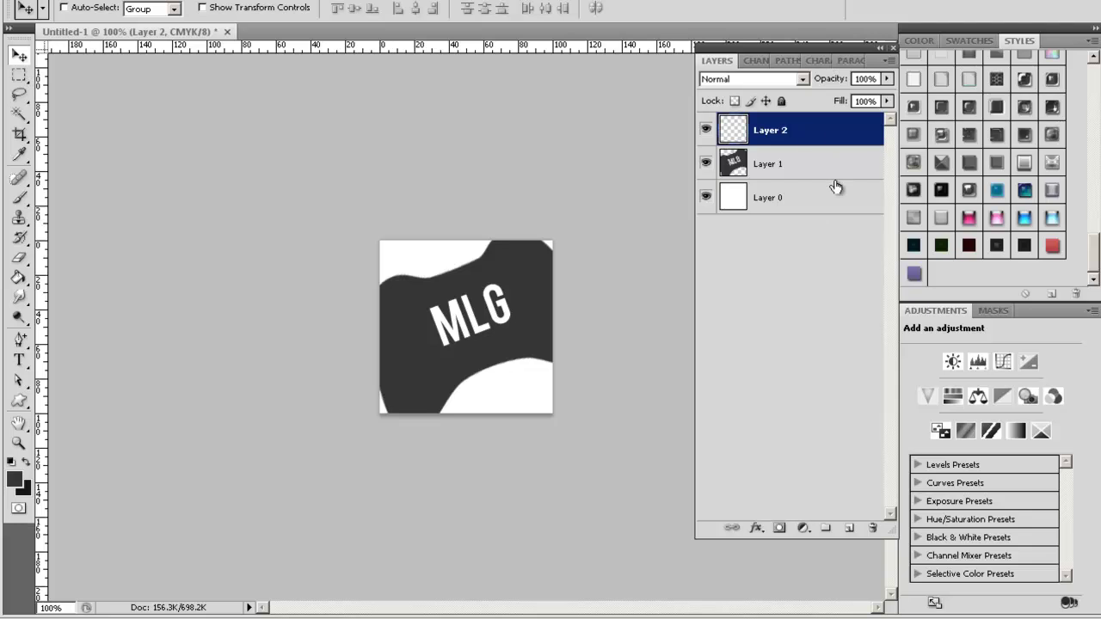
- Give Layer 1 a Drop Shadow and a Foreground to Background Gradient Overlay
click(791, 167)
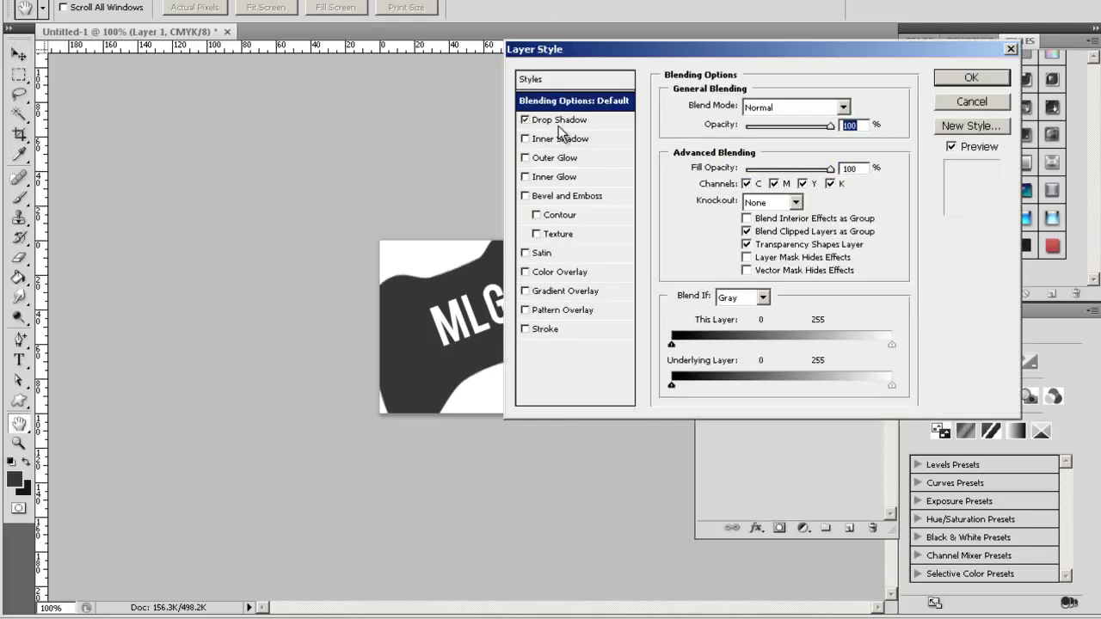
click(566, 125)
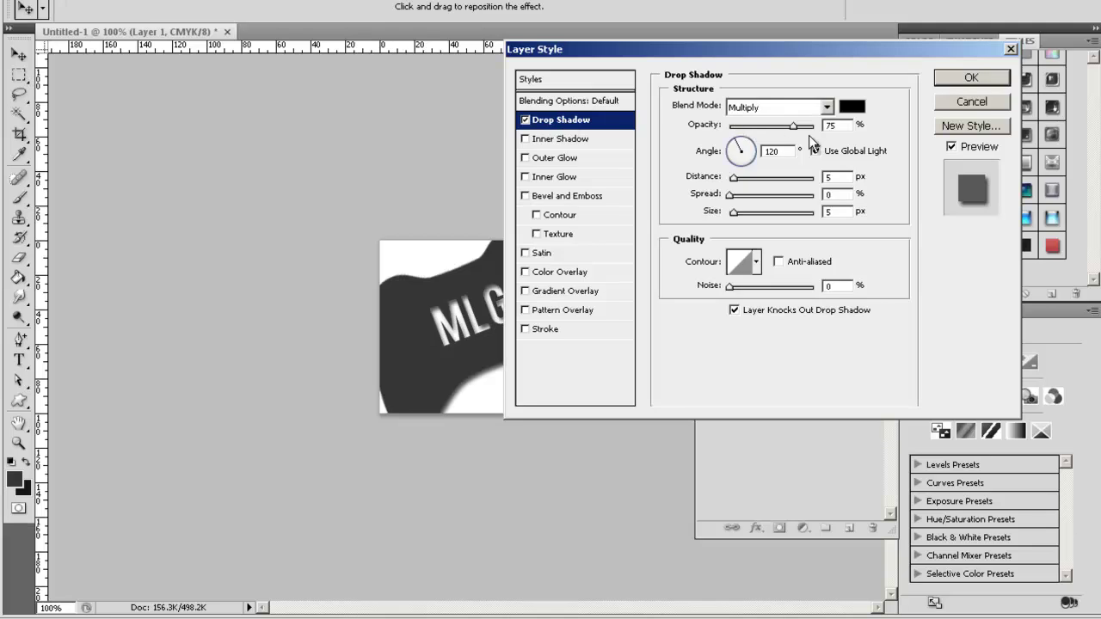
click(525, 290)
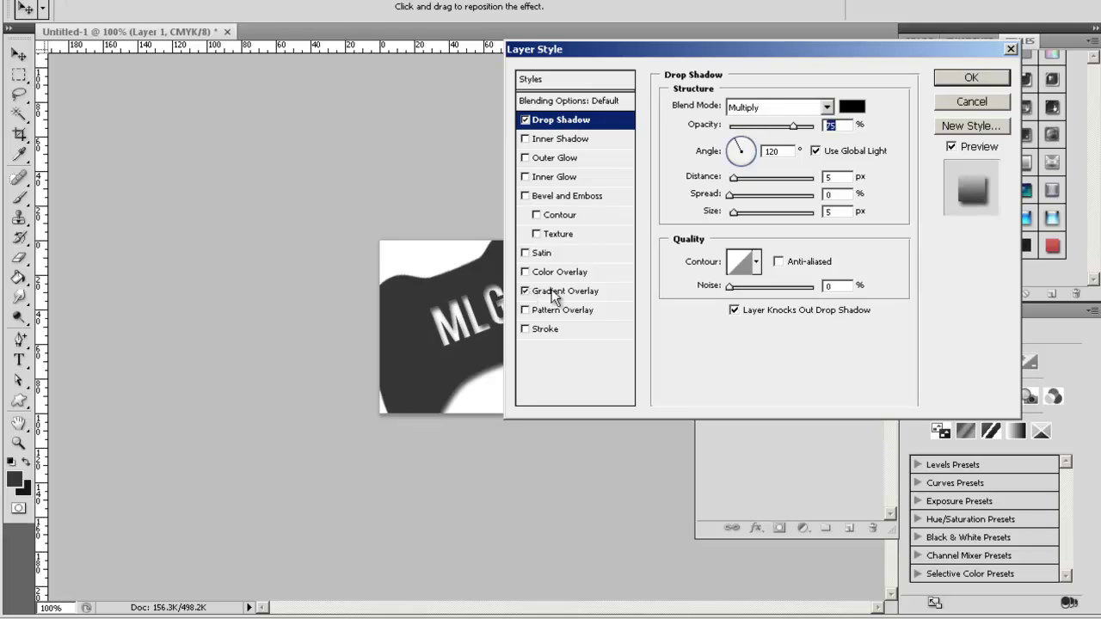
click(559, 290)
click(768, 145)
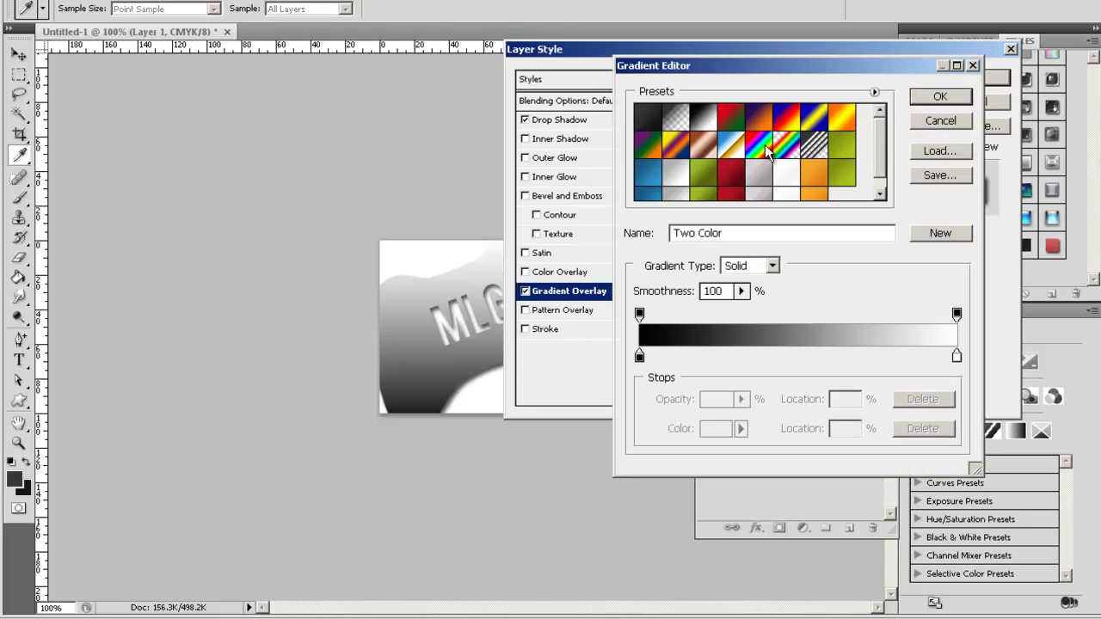
click(652, 117)
click(936, 97)
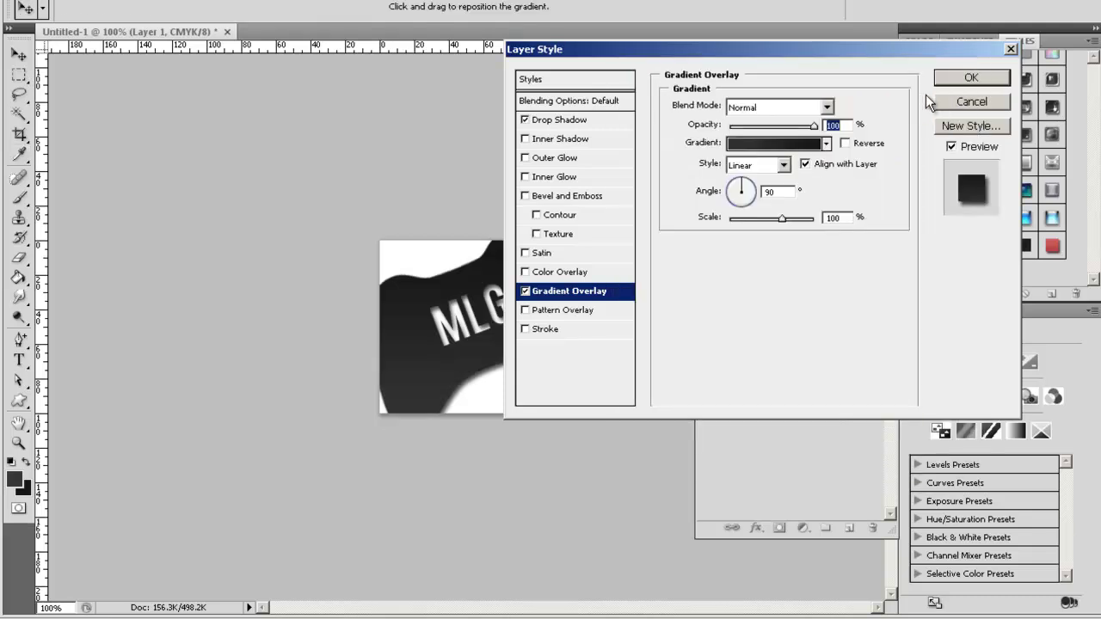
click(963, 81)
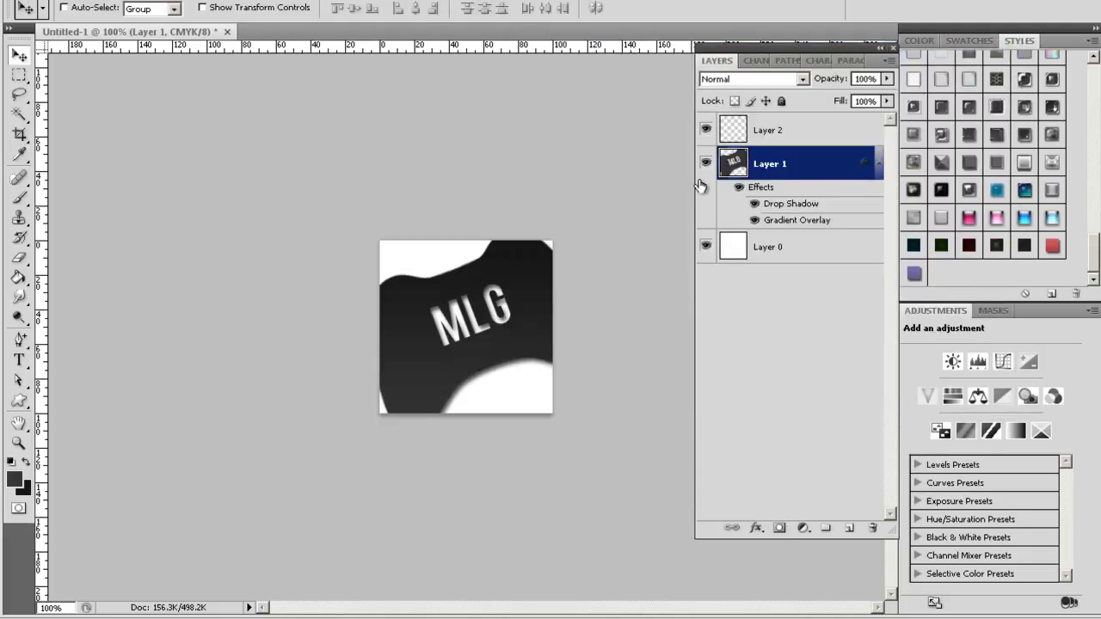
- Change the drop shadow angle to 130 degrees, then select Layer 0
double_click(800, 208)
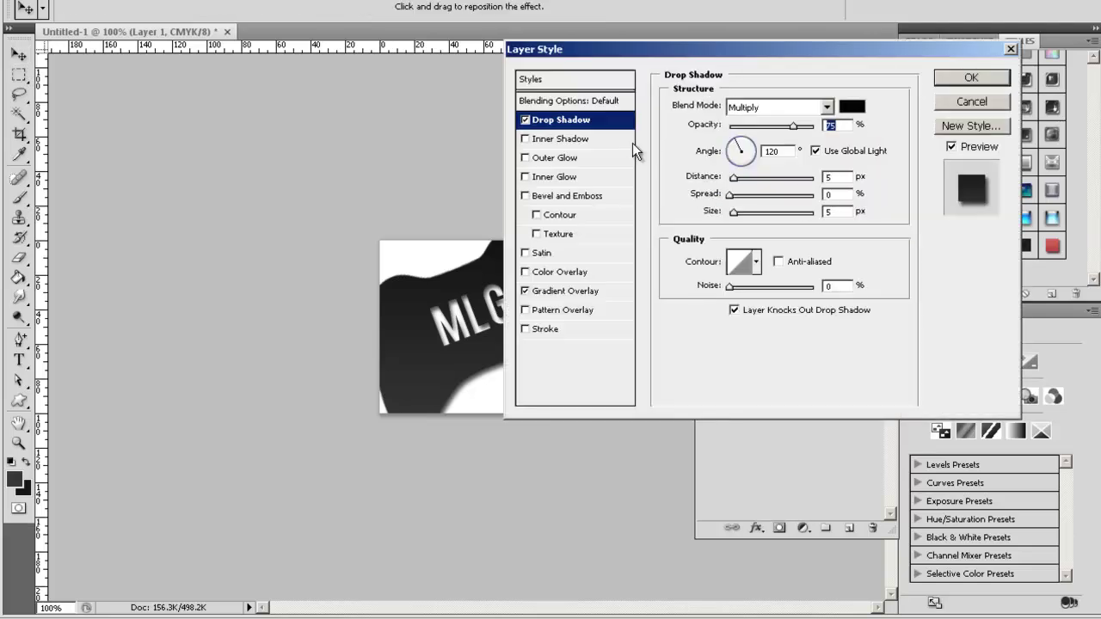
drag(736, 153, 734, 142)
click(950, 82)
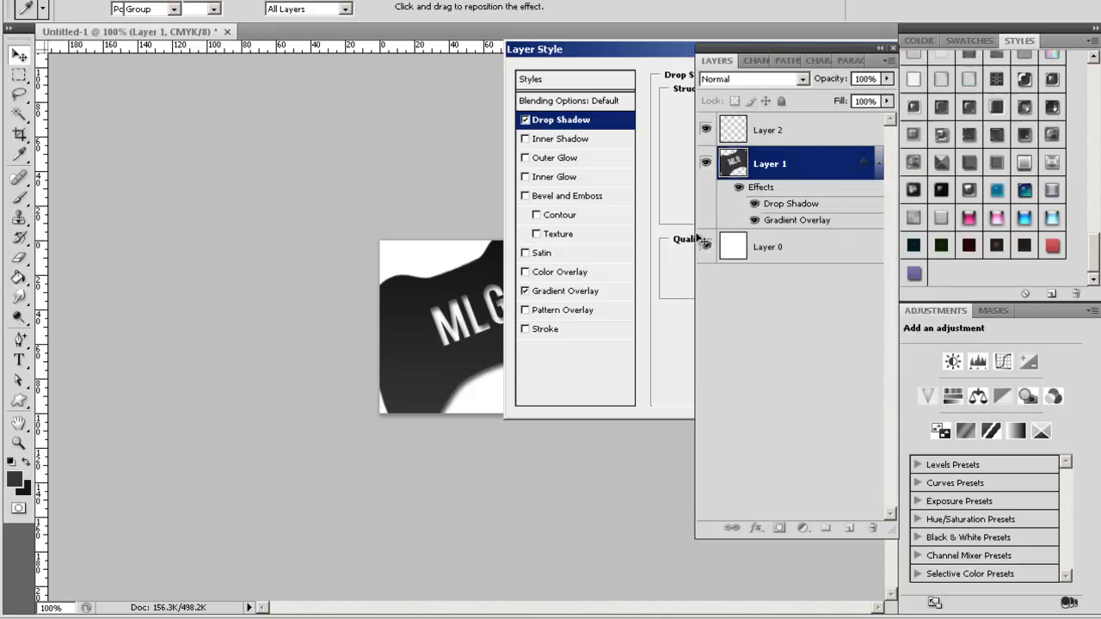
click(784, 249)
- Add Layer 3 and draw a rectangle on it with the red preset style
click(848, 528)
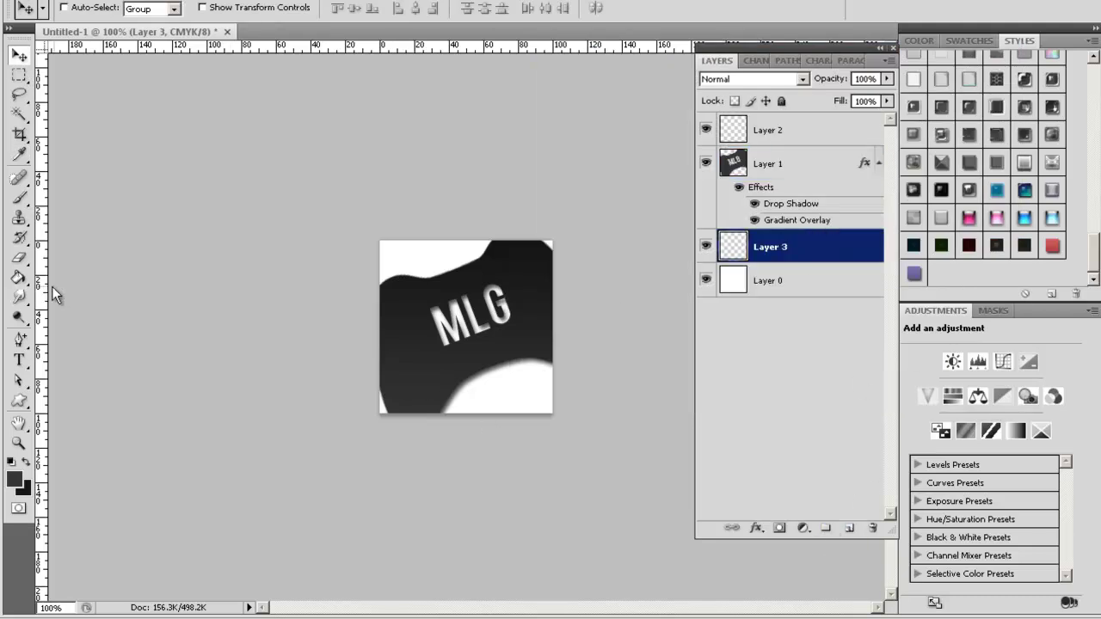
click(20, 401)
click(17, 408)
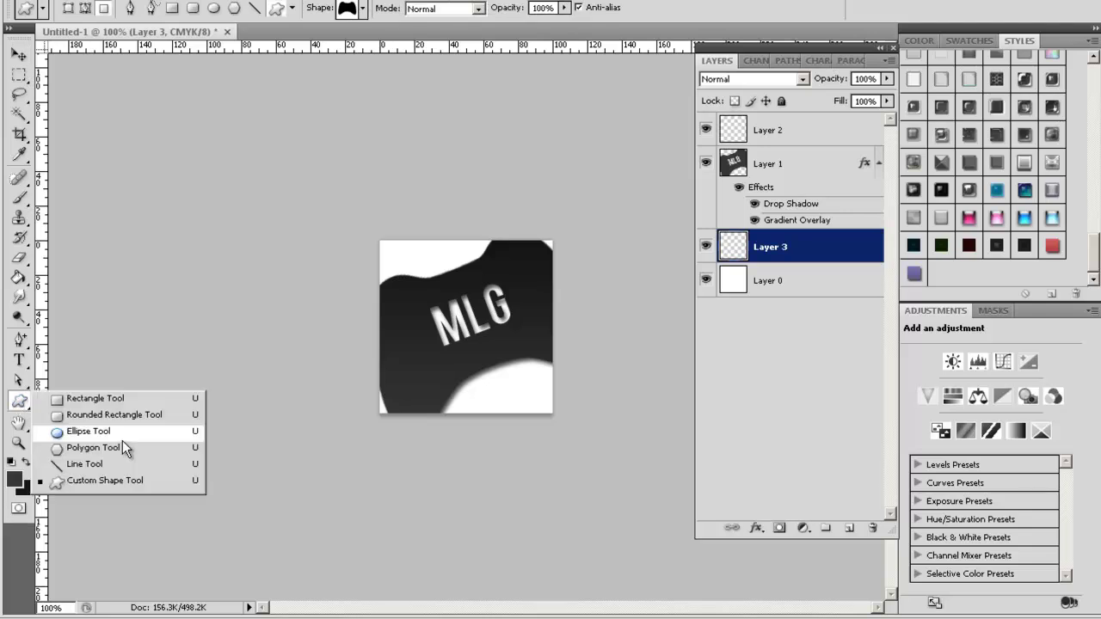
click(129, 405)
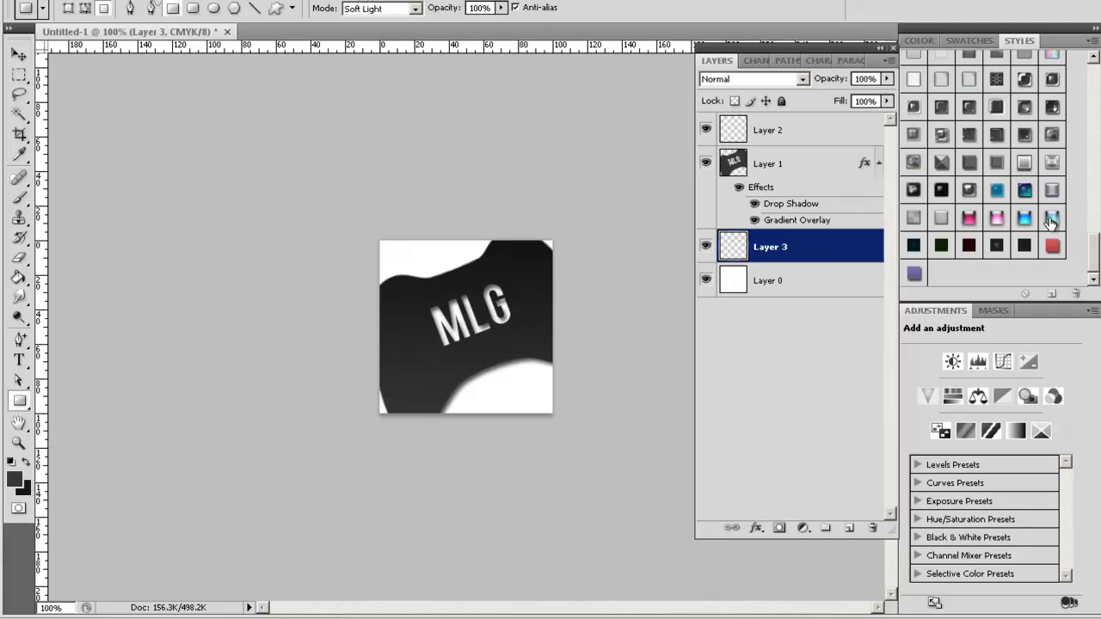
click(1051, 248)
drag(267, 196, 636, 330)
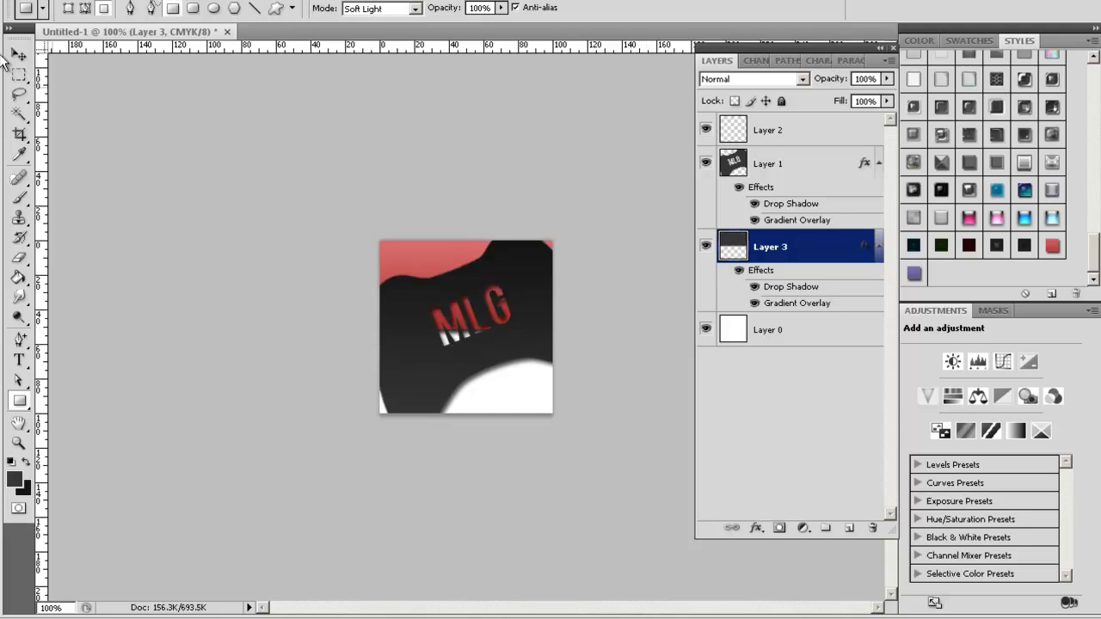
- Rotate the Layer 3 shape about 20°, move it down-left, and enlarge it past the canvas
click(18, 75)
right_click(565, 340)
click(485, 291)
right_click(485, 290)
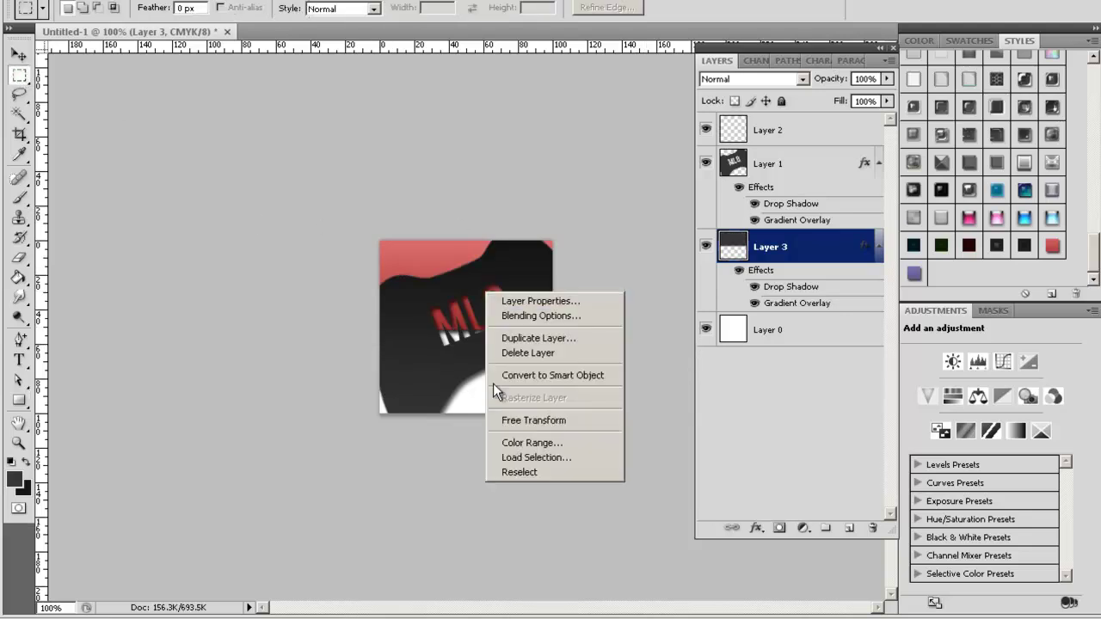
click(526, 419)
drag(352, 184, 373, 252)
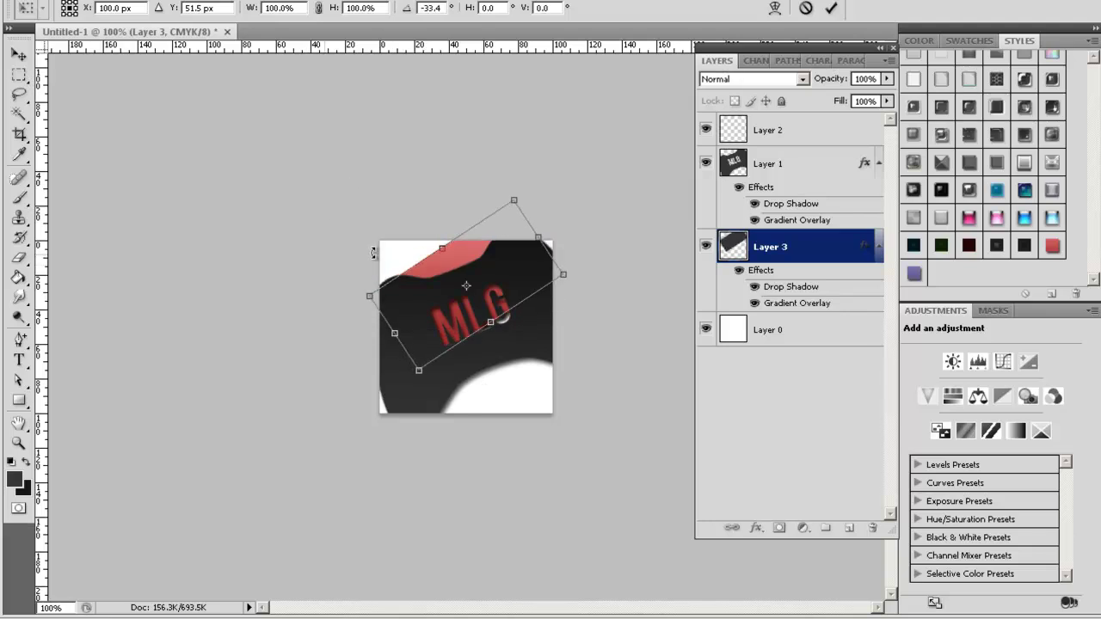
drag(513, 206, 523, 184)
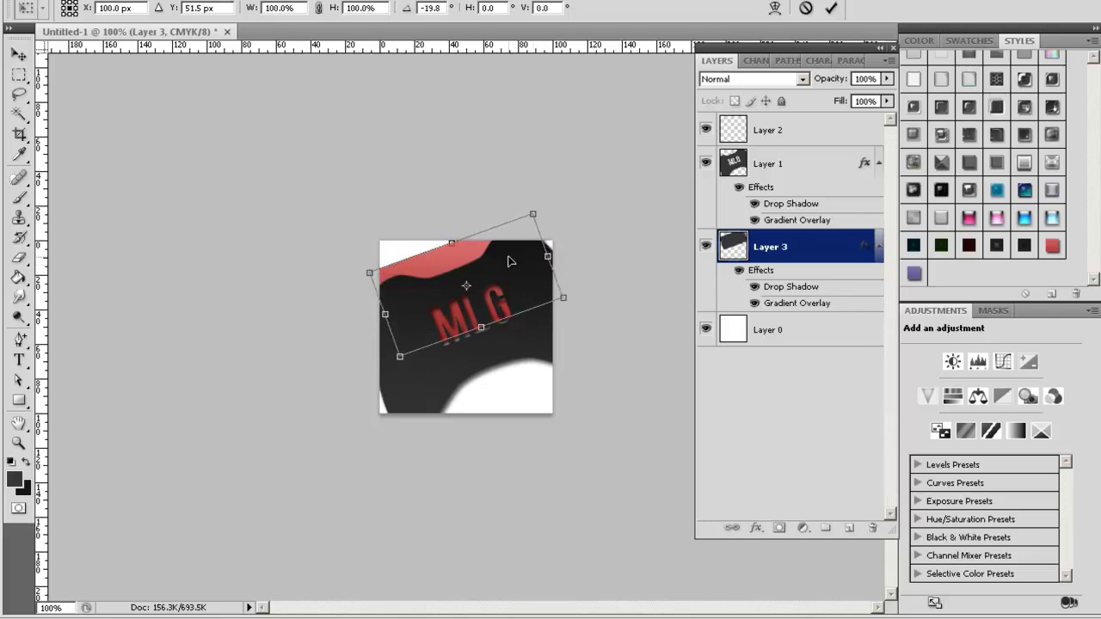
drag(502, 267, 455, 322)
drag(479, 277, 567, 155)
click(17, 58)
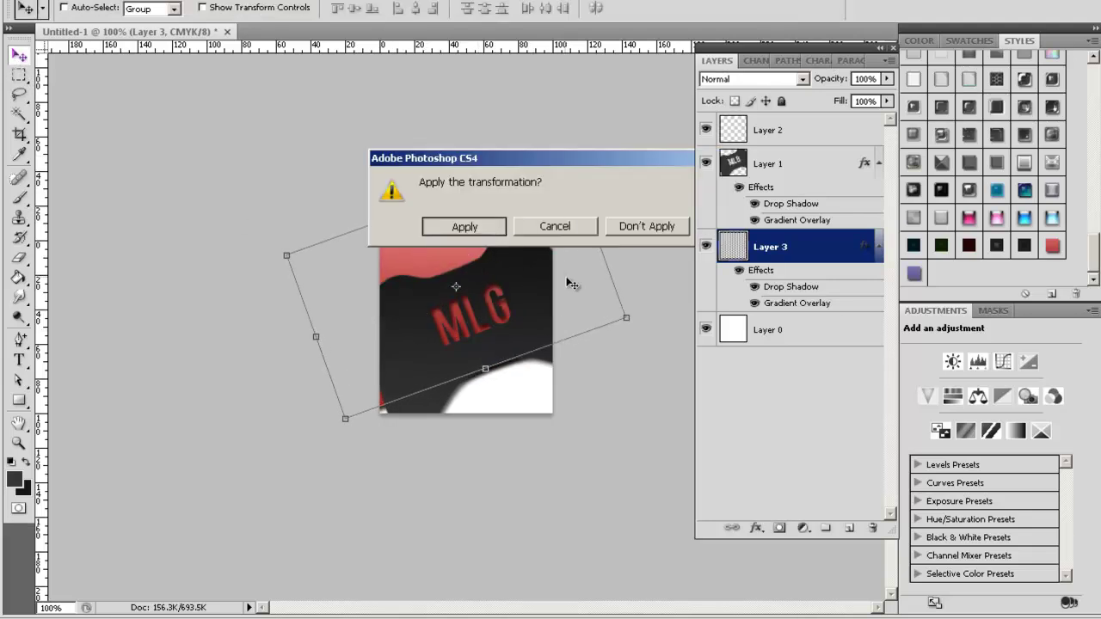
key(Return)
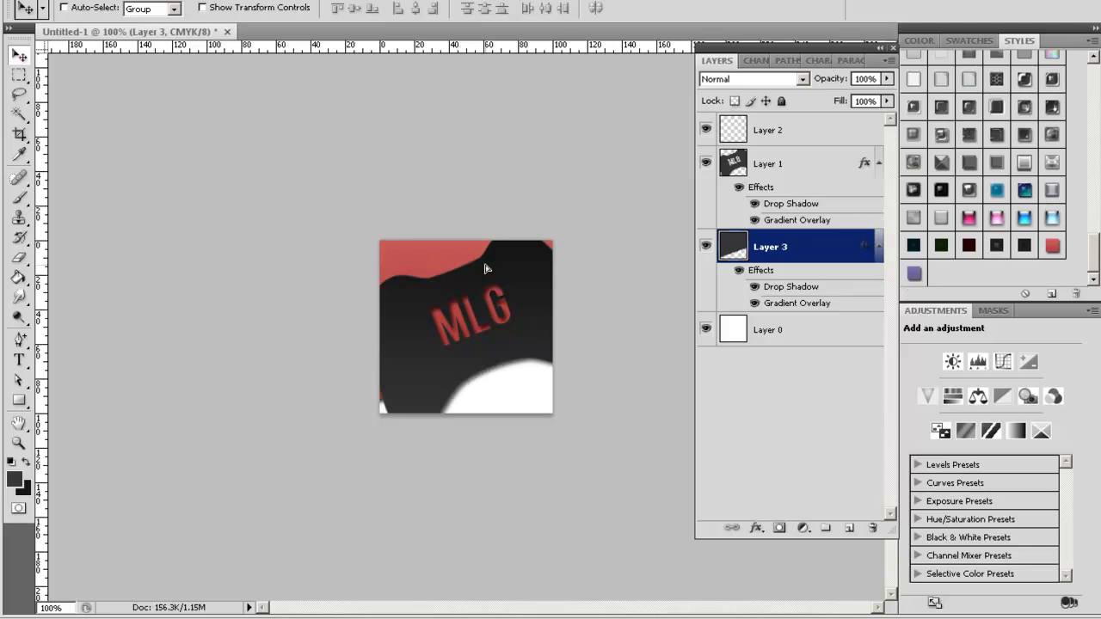
- Move the dark shape lower, tilt it about -7.1°, and apply the transform
mouse_move(485, 269)
mouse_down()
mouse_move(487, 296)
mouse_move(487, 270)
mouse_up()
click(19, 76)
right_click(479, 307)
click(524, 429)
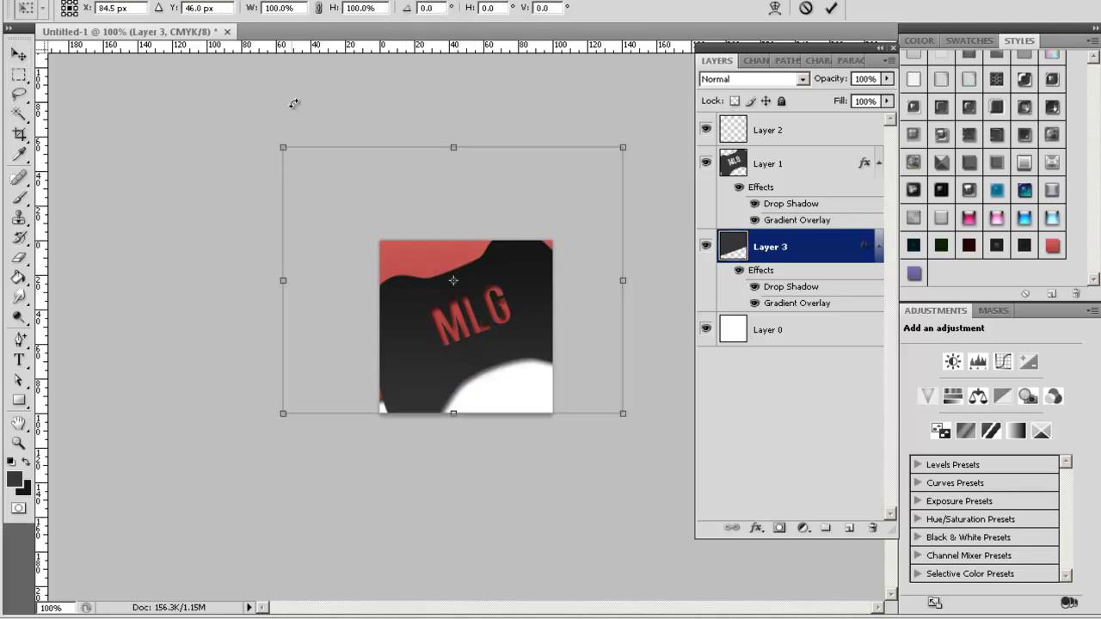
drag(294, 103, 282, 132)
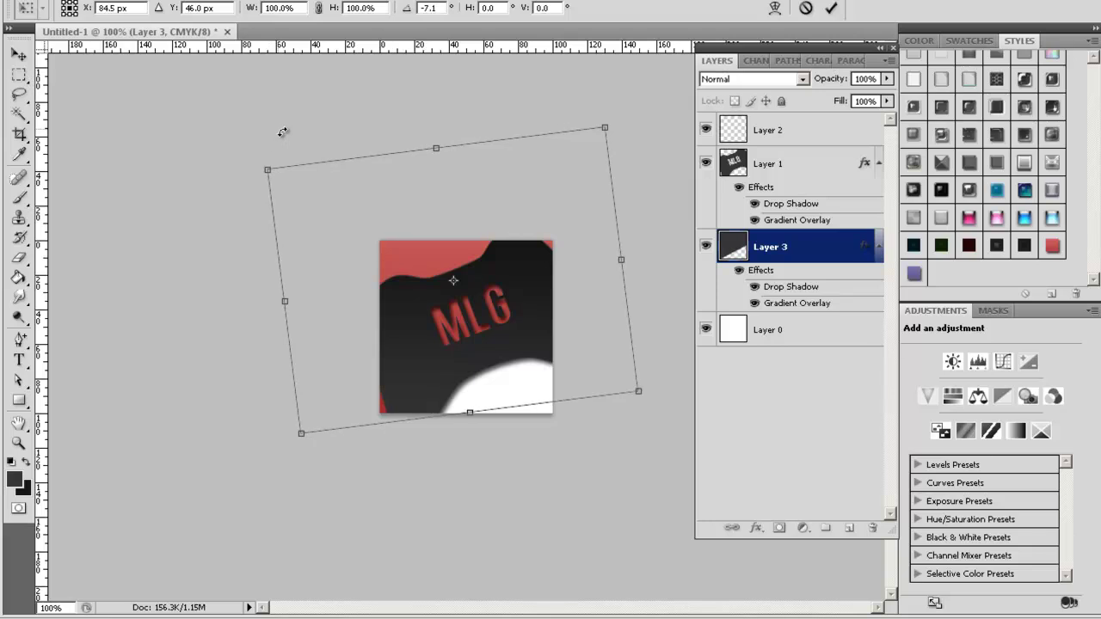
click(18, 54)
click(429, 221)
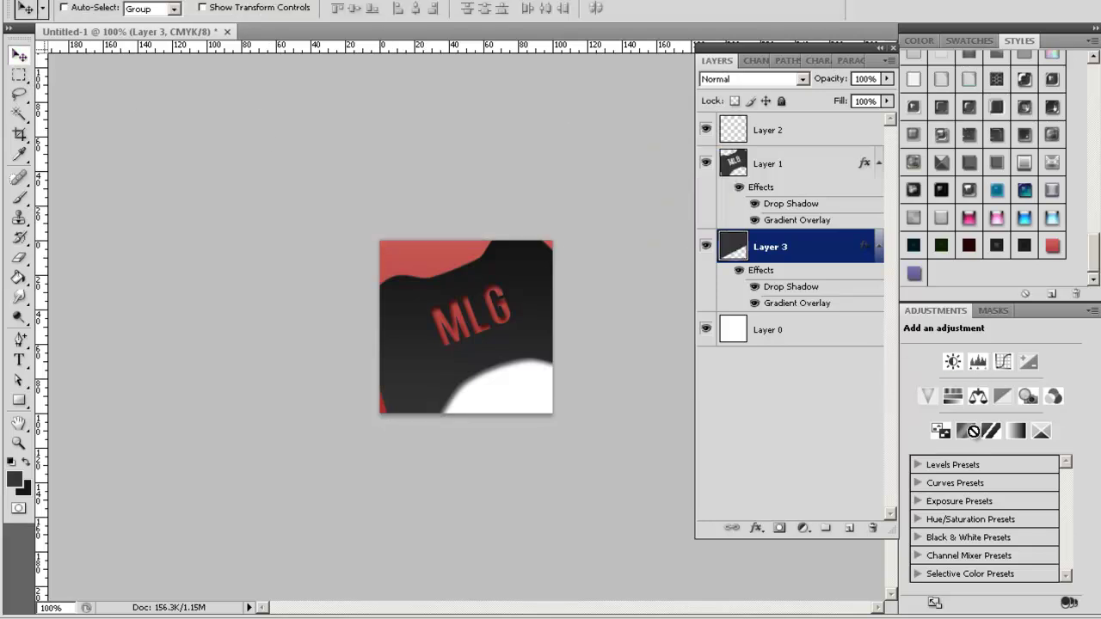
click(747, 320)
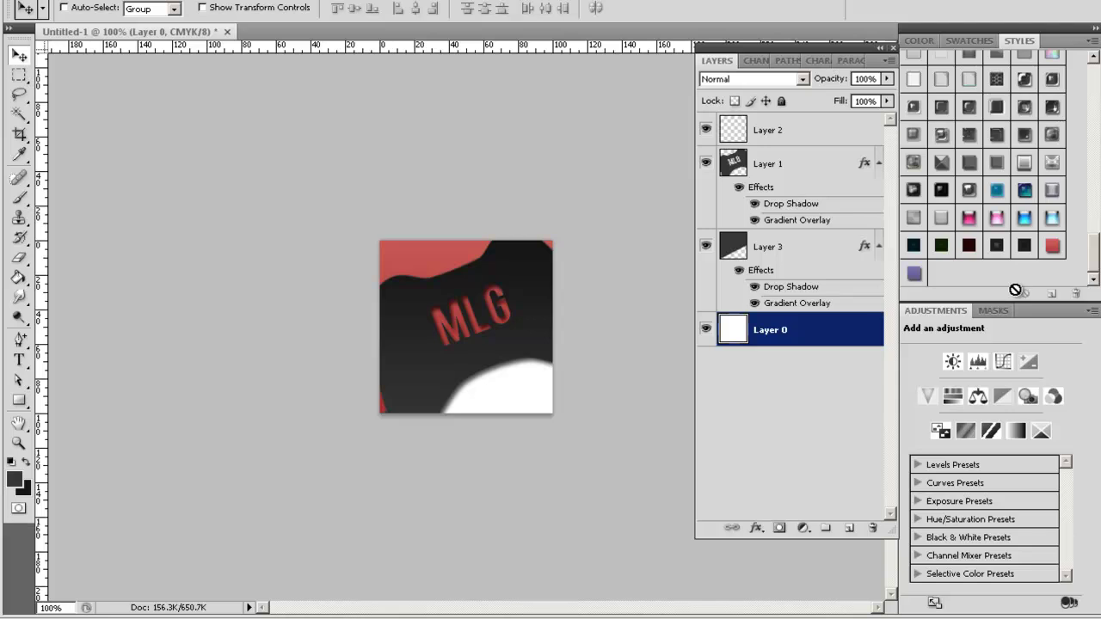
- Draw a canvas-covering rectangle on new Layer 4 and give it the purple style
click(914, 275)
click(19, 400)
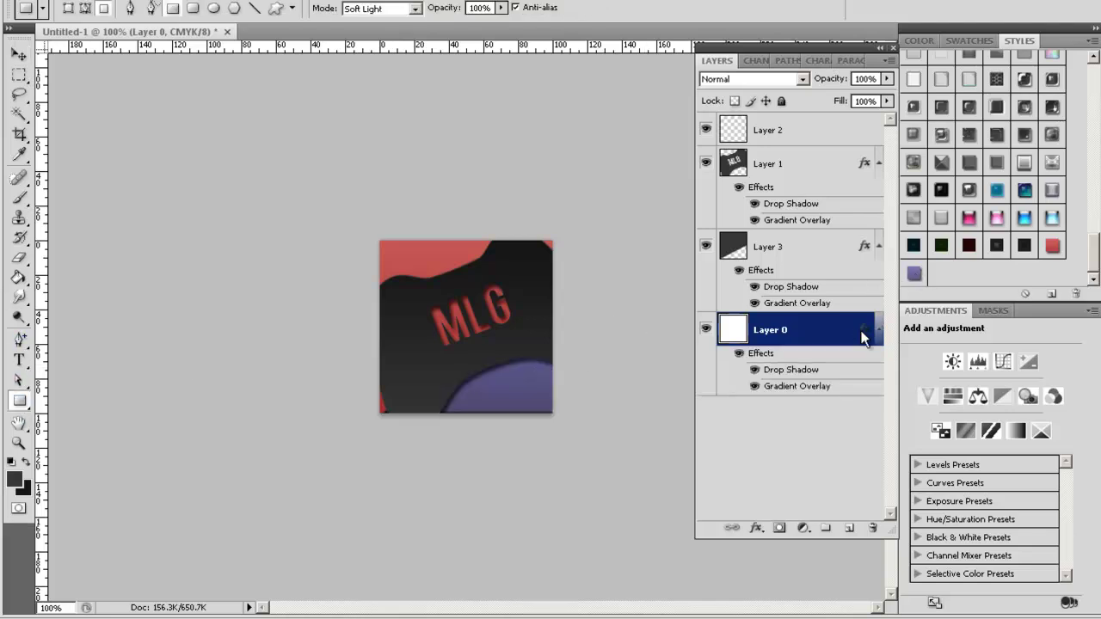
key(ctrl+z)
click(848, 527)
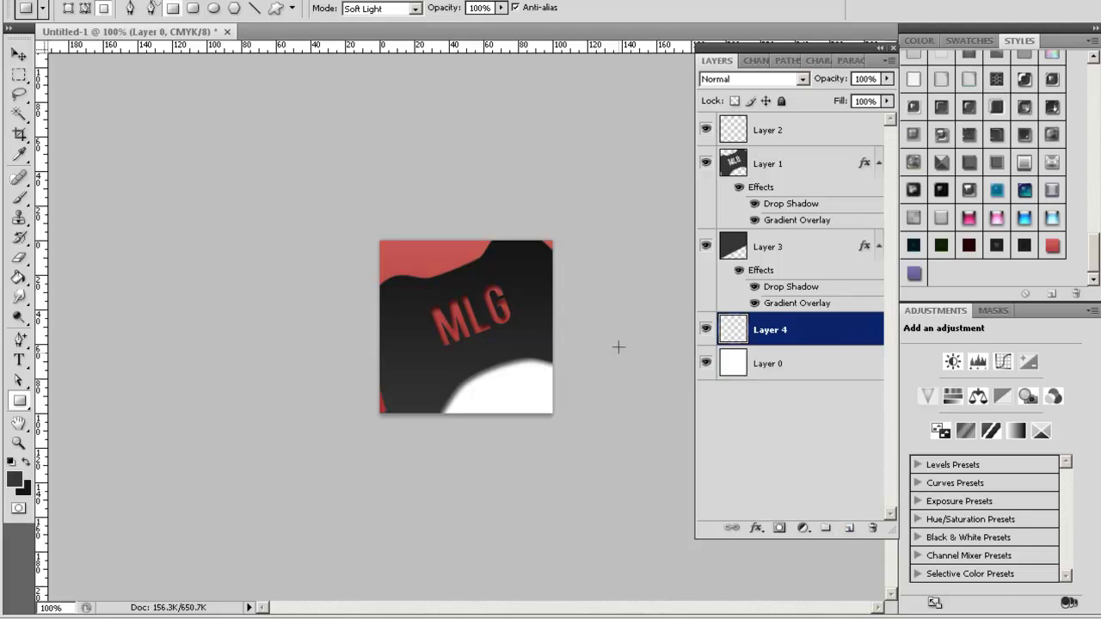
drag(614, 253, 354, 495)
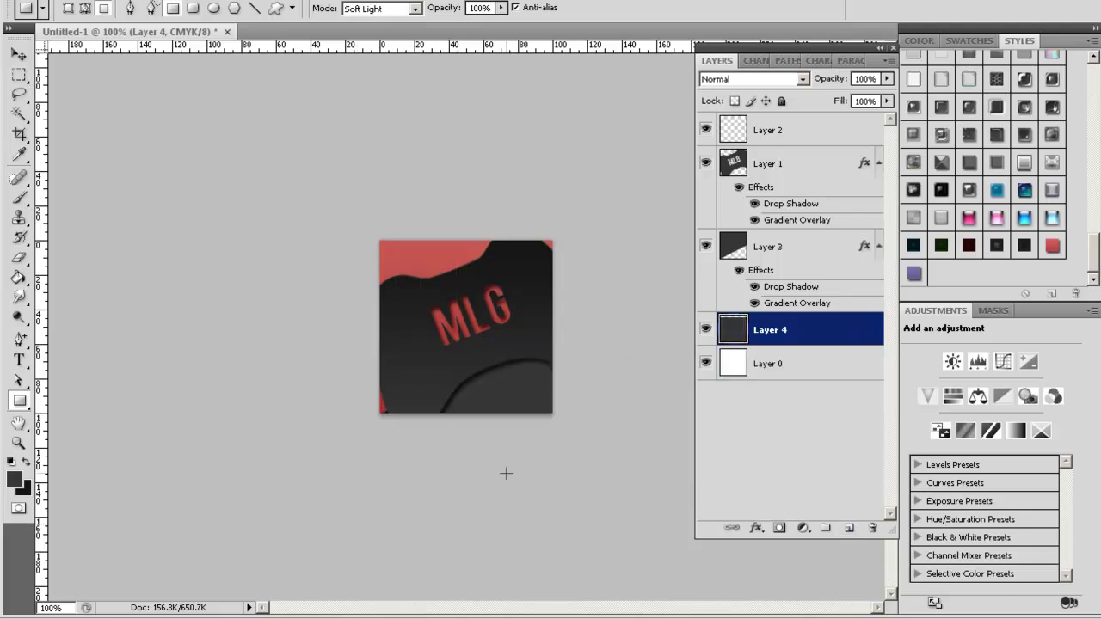
click(912, 272)
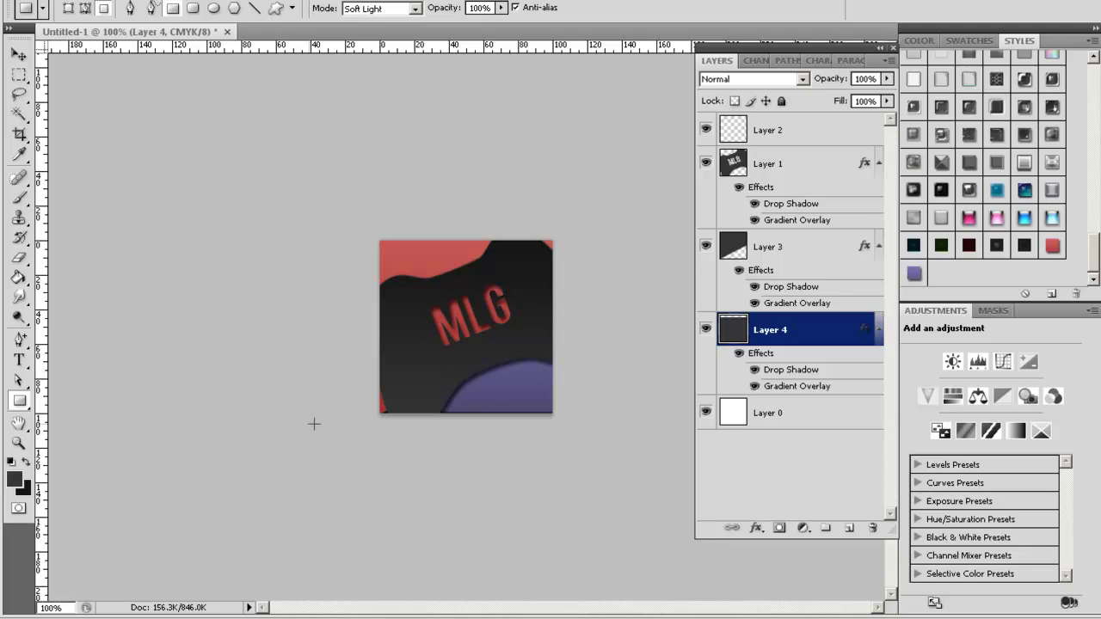
click(774, 250)
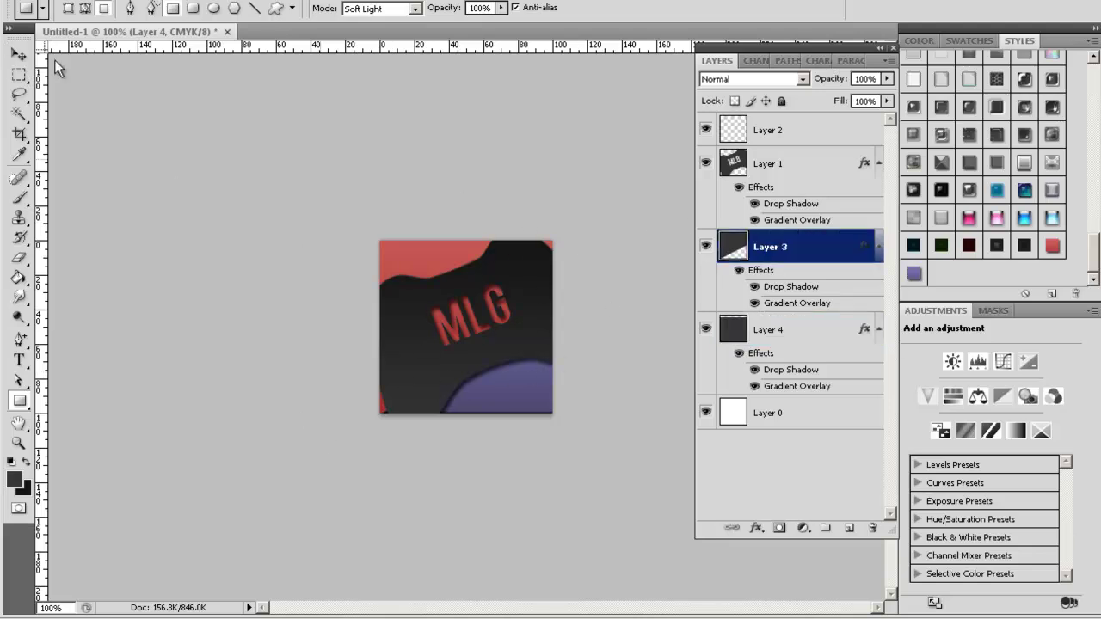
key(v)
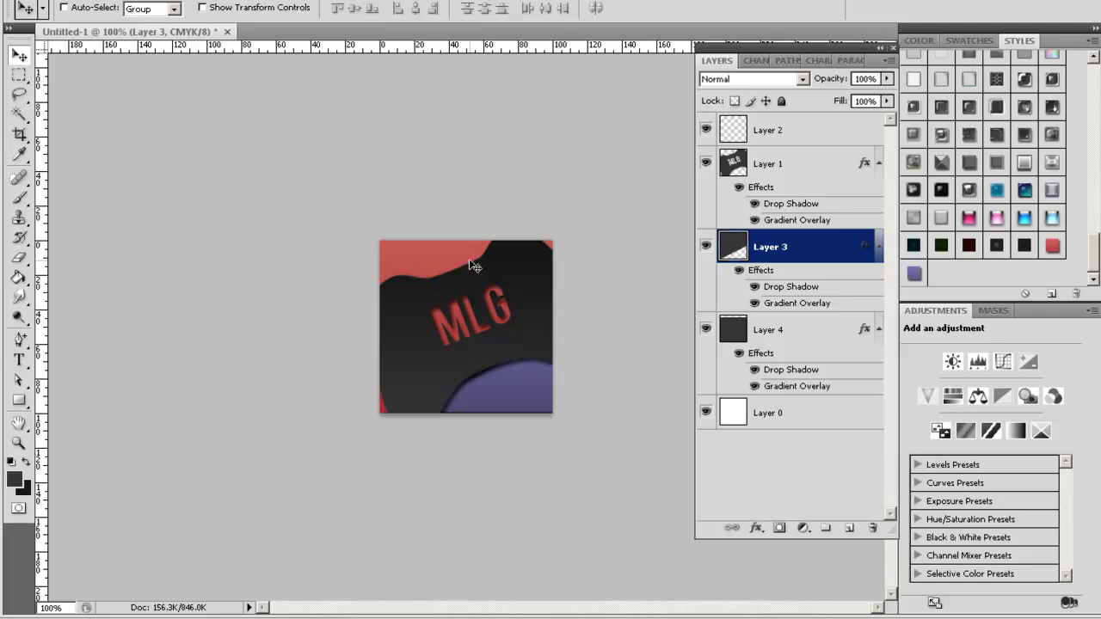
- Fill Layer 2 with a merged copy of the image using Apply Image
click(773, 129)
click(112, 2)
click(140, 254)
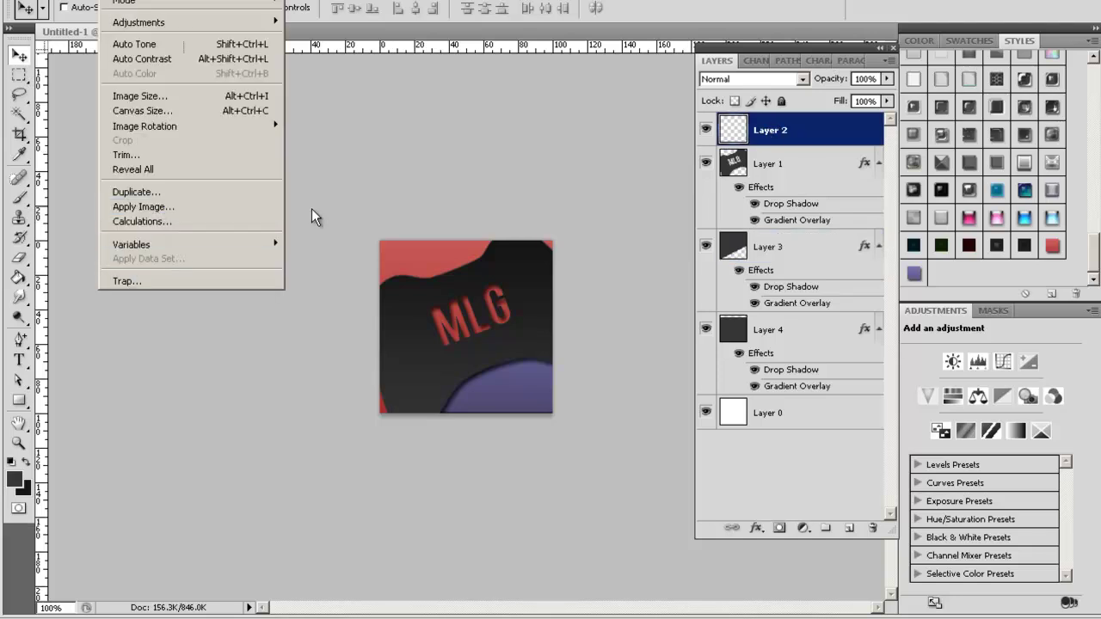
click(705, 155)
- Browse the Filter > Render menu without applying anything, then select the whole canvas
click(271, 1)
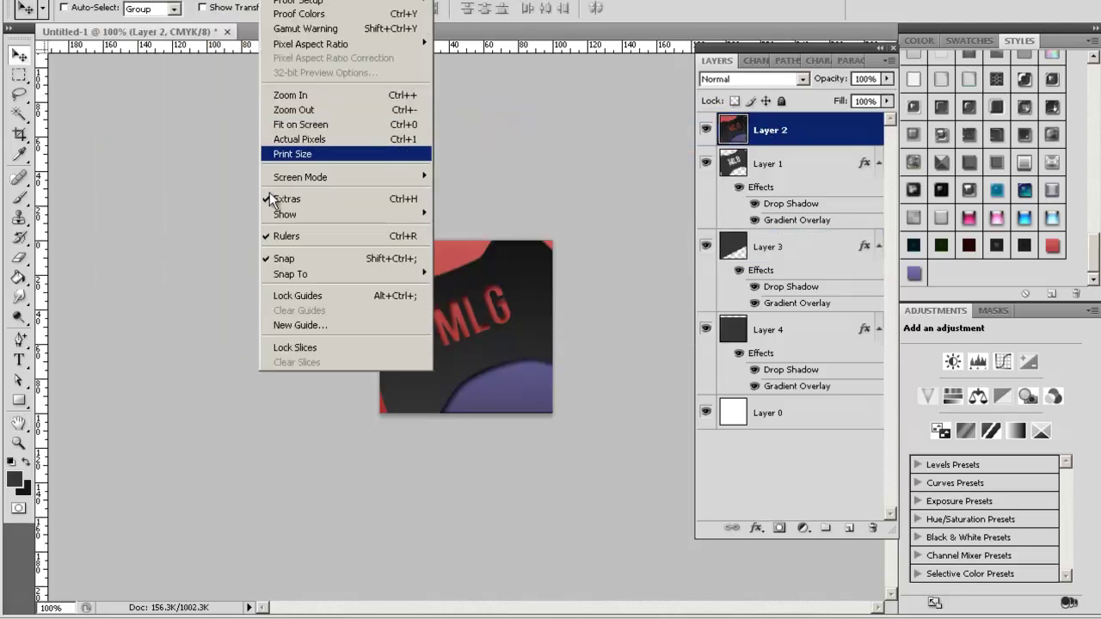
click(237, 2)
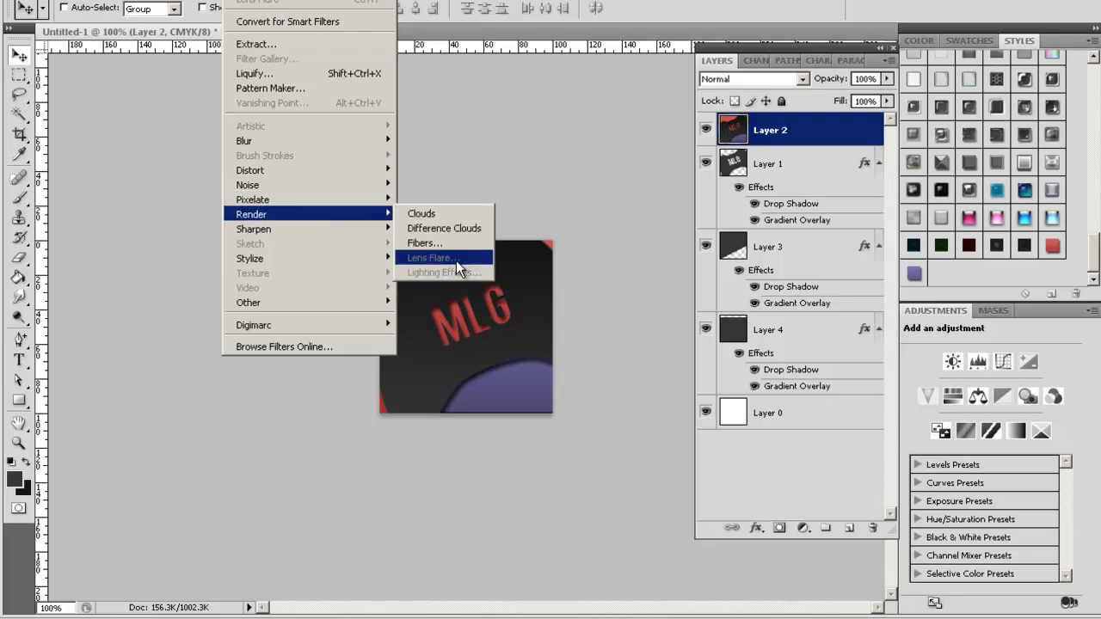
click(575, 153)
click(237, 2)
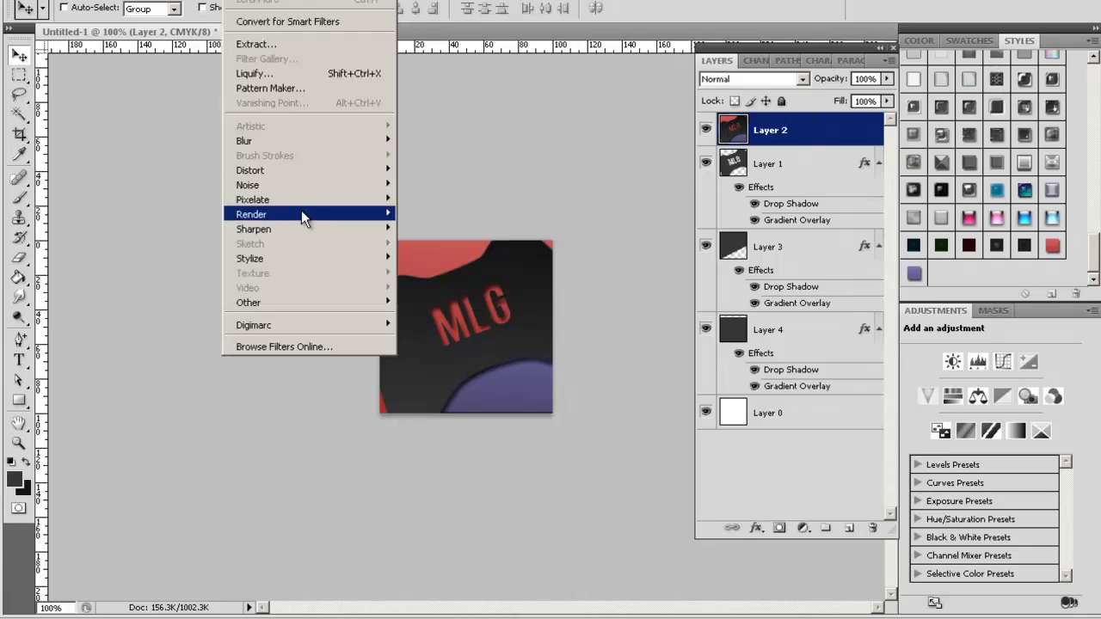
mouse_move(301, 215)
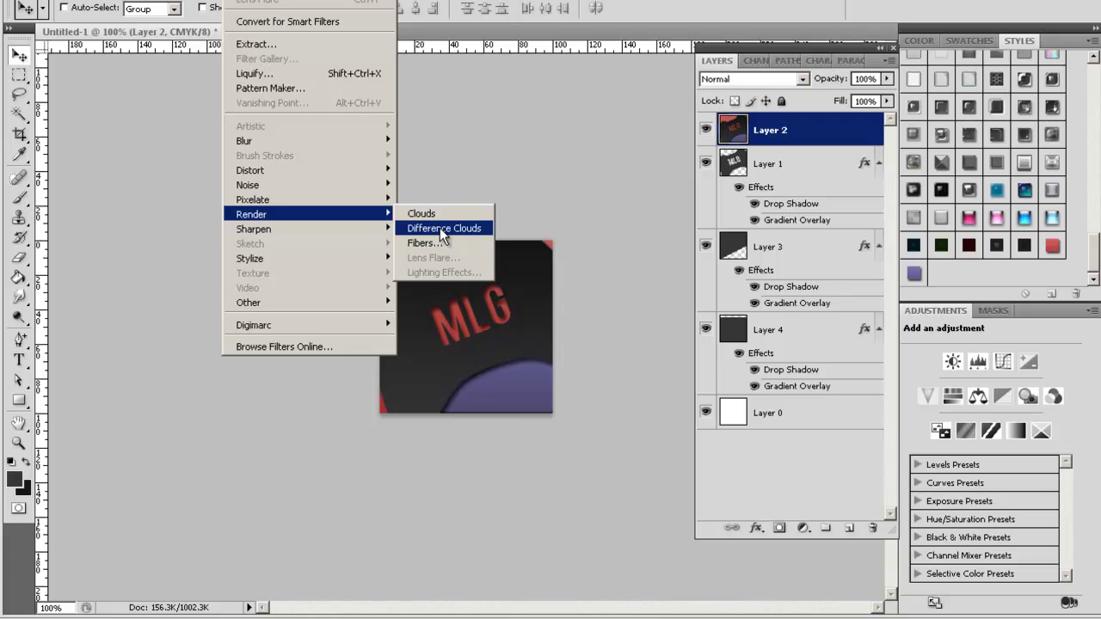
click(180, 226)
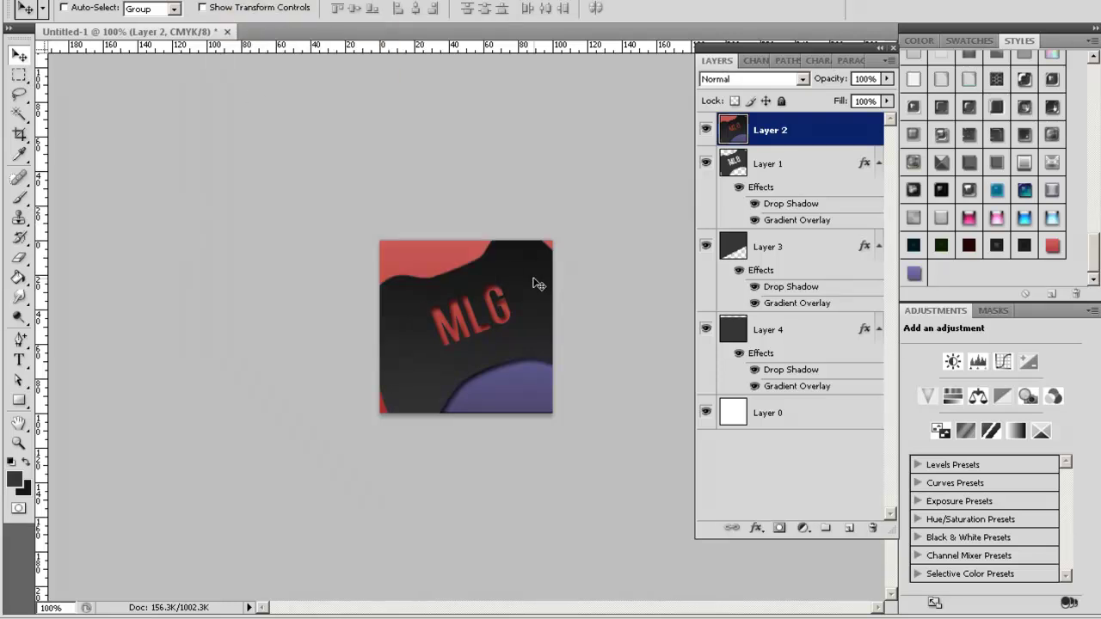
key(ctrl+a)
- Create a new 200×200 8-bit RGB Color document and paste the MLG image onto a new layer
click(47, 2)
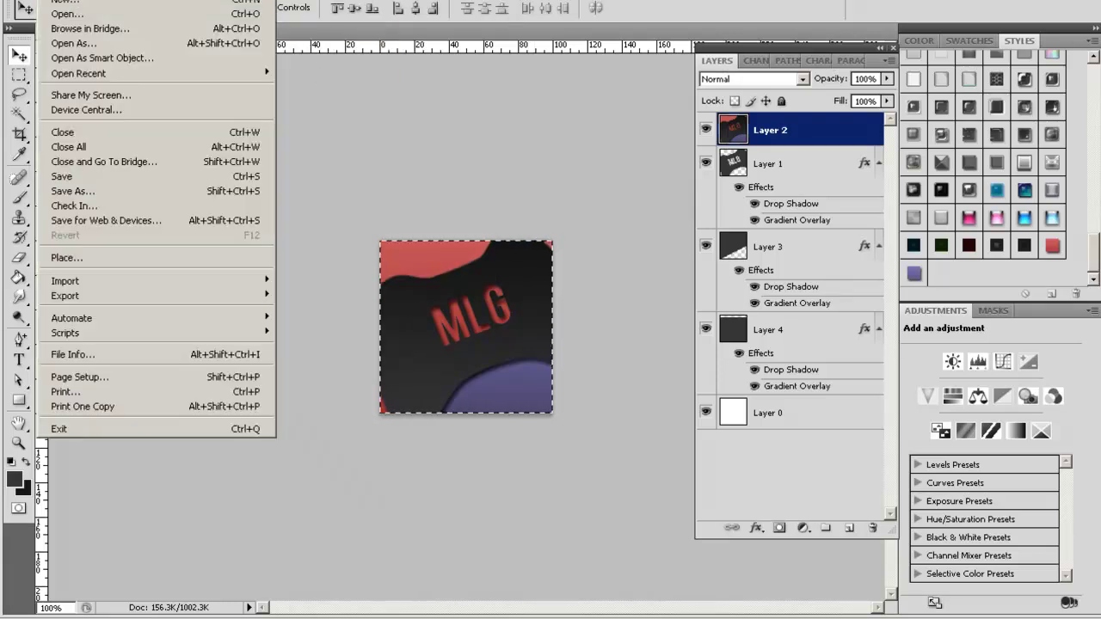
key(ctrl+n)
click(557, 277)
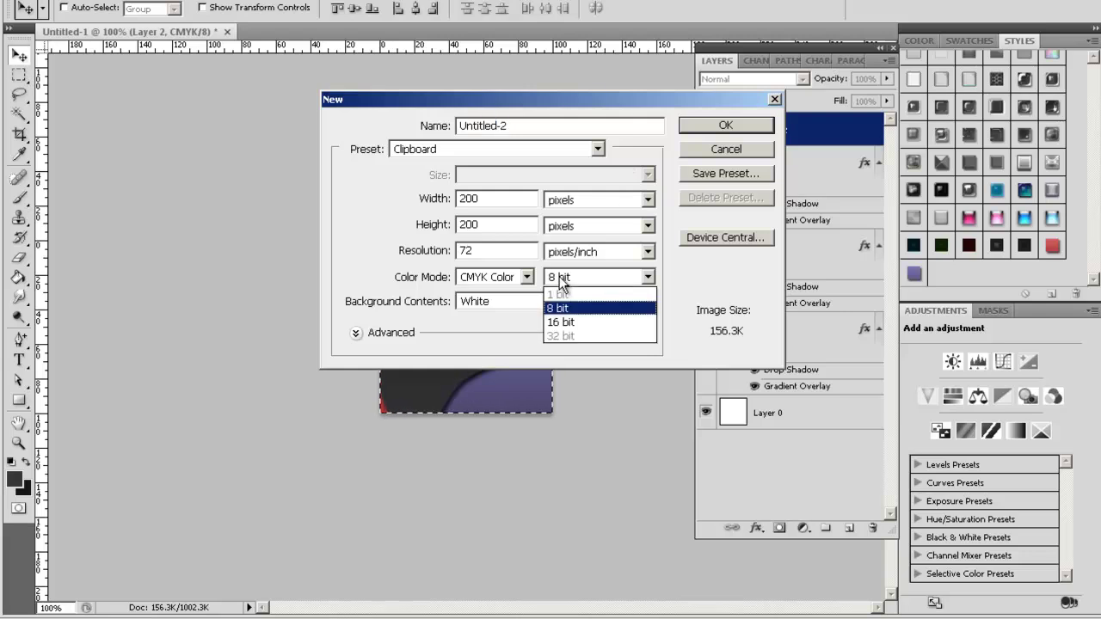
click(560, 282)
click(527, 277)
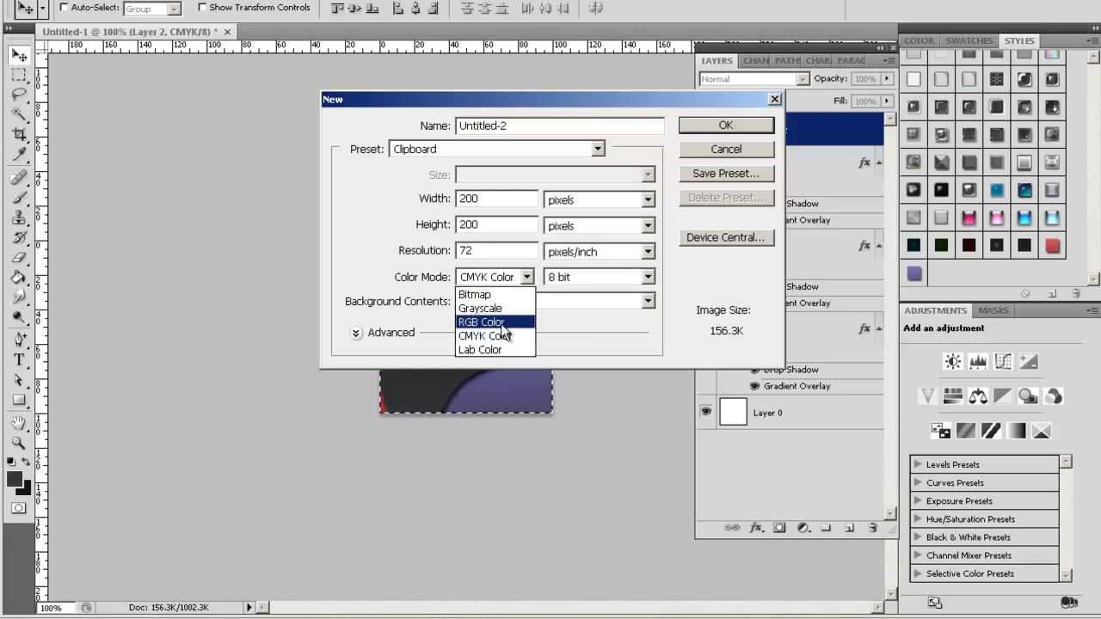
click(482, 320)
click(738, 129)
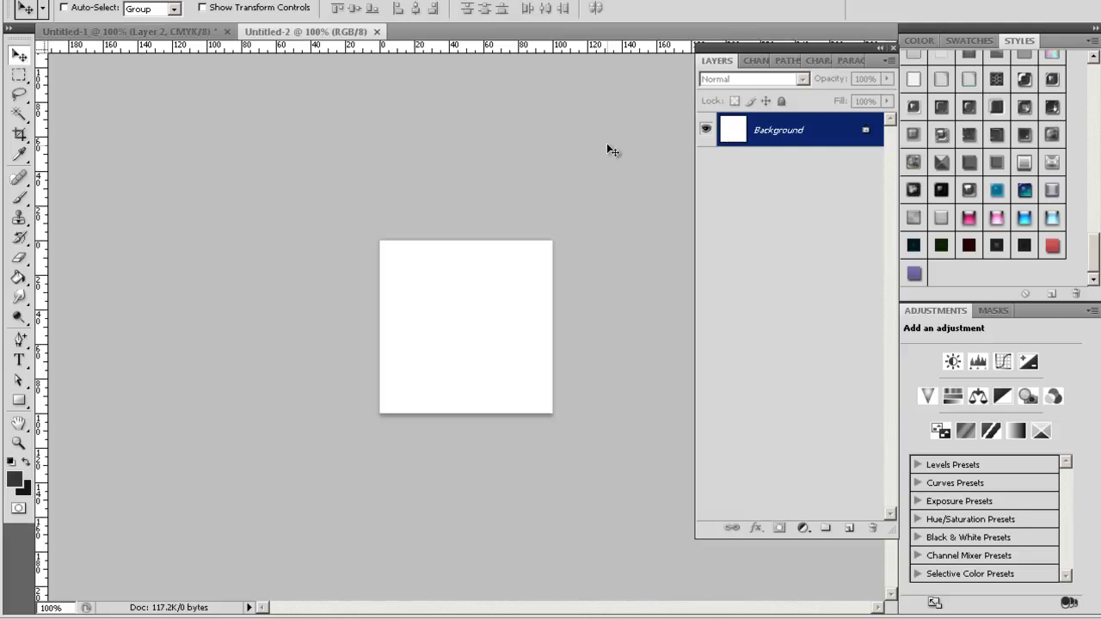
key(ctrl+shift+alt+n)
key(ctrl+v)
- Apply Flashlight Lighting Effects with the light spot positioned over the MLG lettering
click(245, 1)
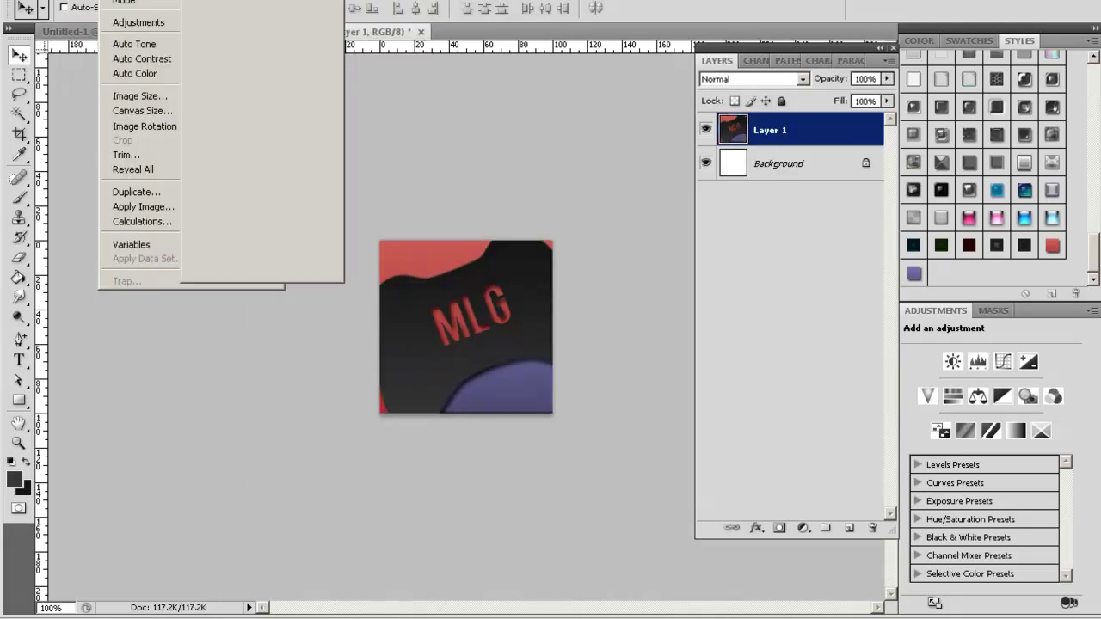
mouse_move(245, 1)
mouse_move(311, 212)
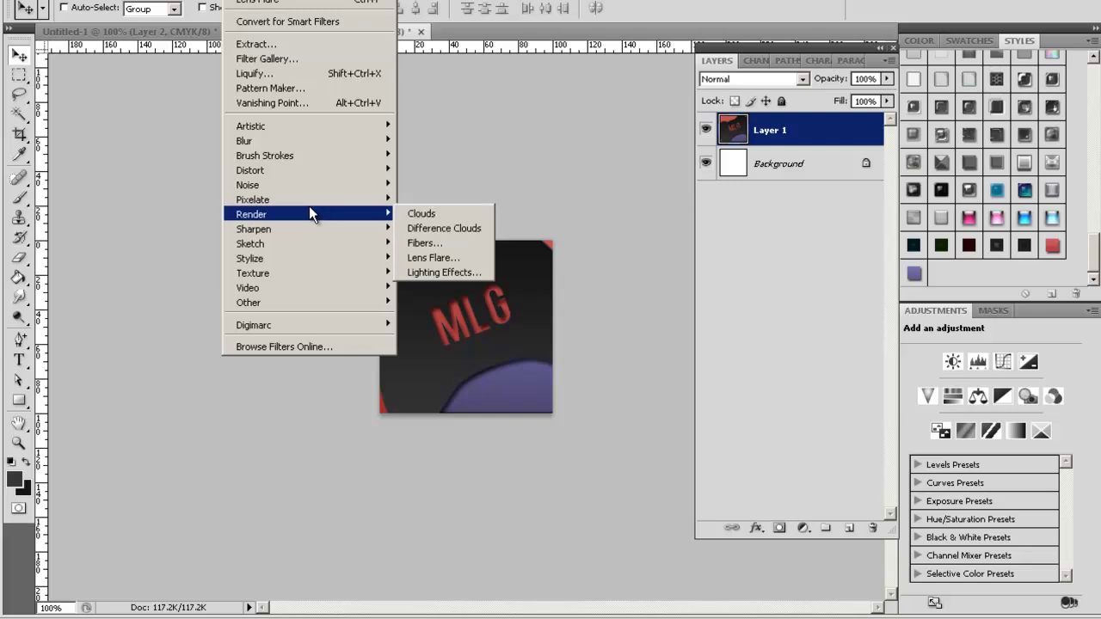
click(456, 272)
click(427, 262)
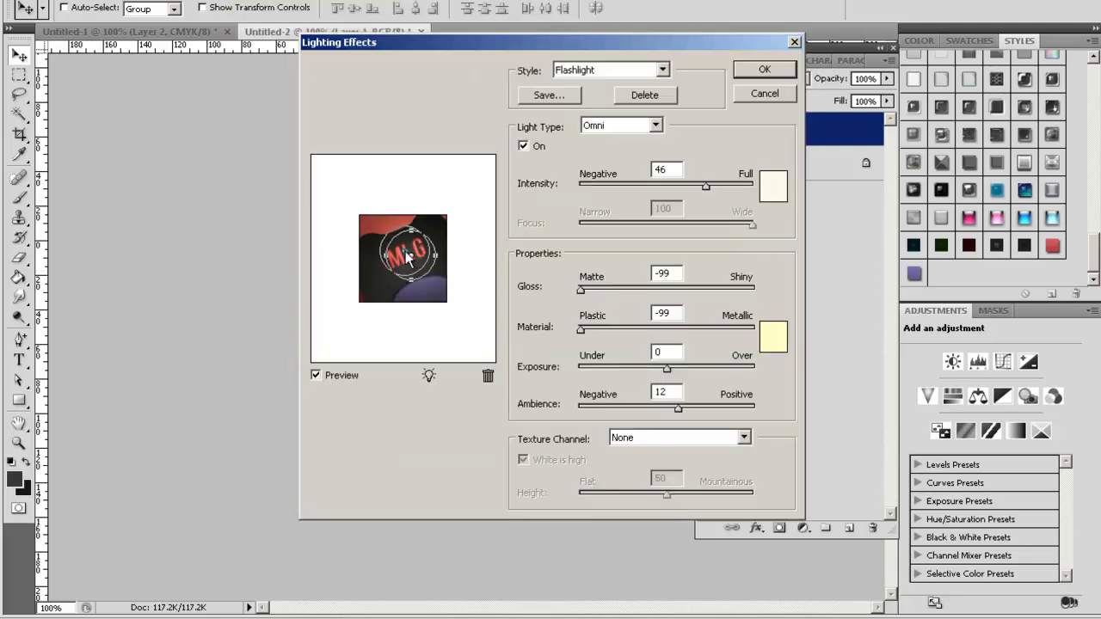
drag(408, 257, 404, 252)
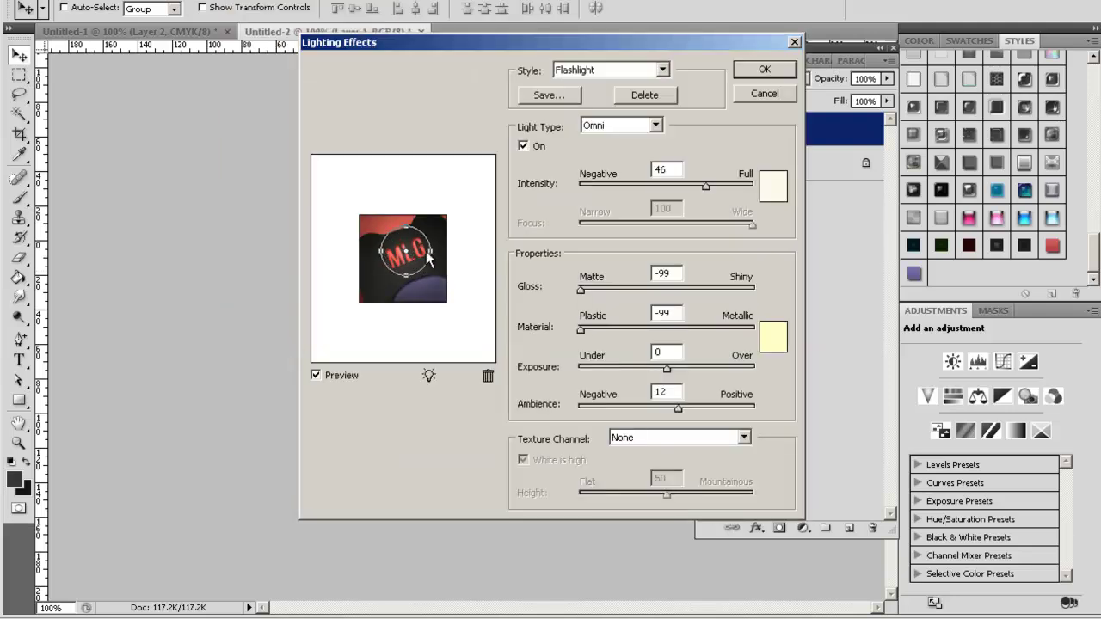
click(764, 69)
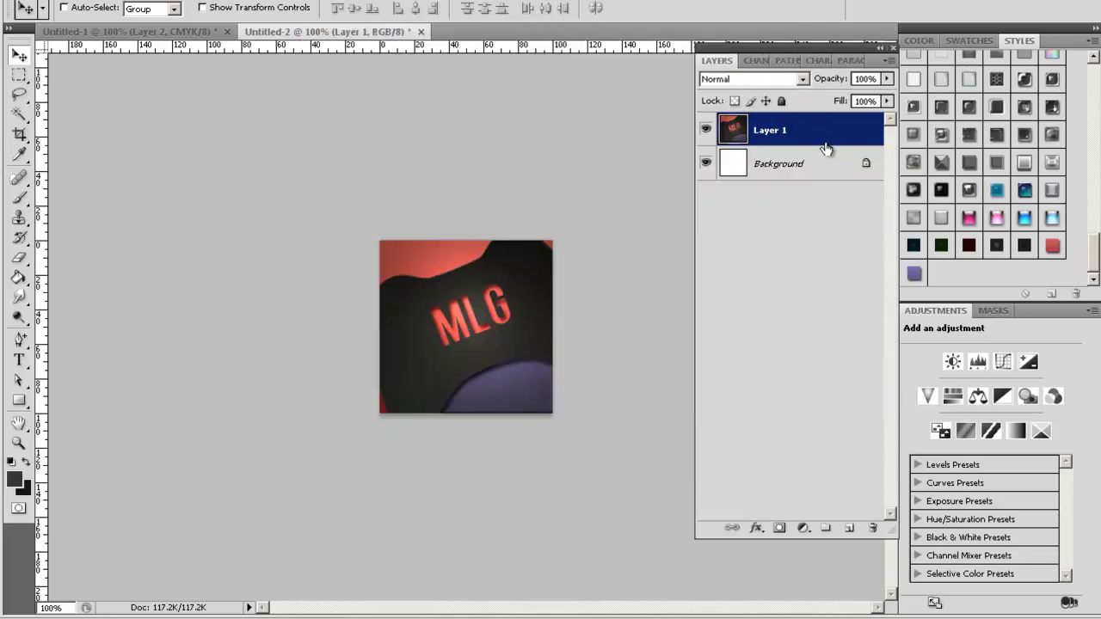
- Darken the logo by applying the image onto itself in Multiply mode
click(114, 0)
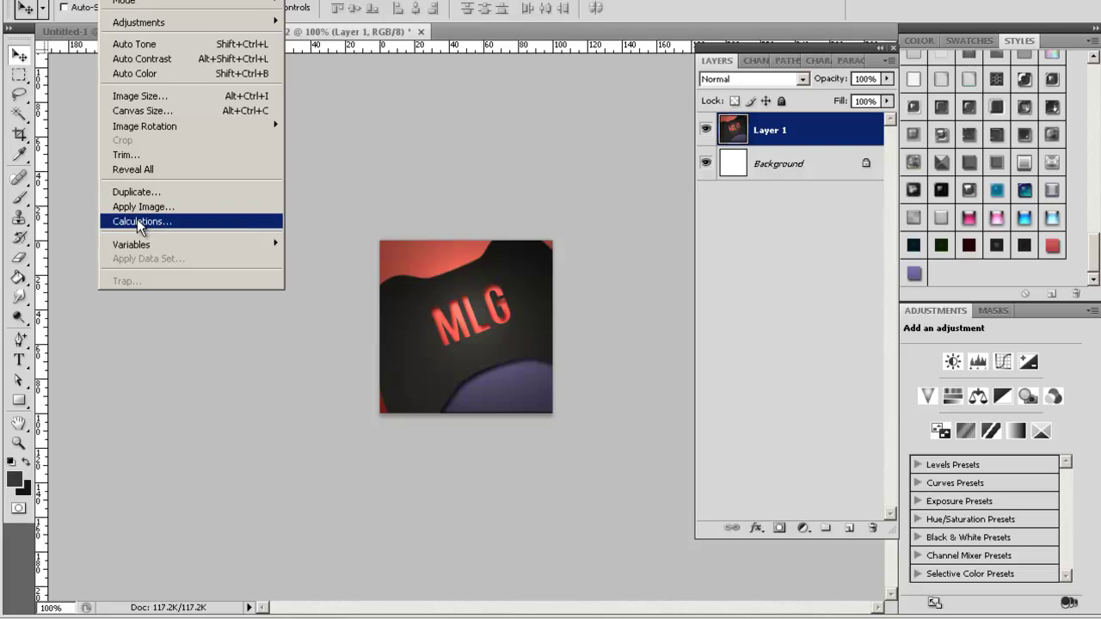
click(153, 208)
key(Return)
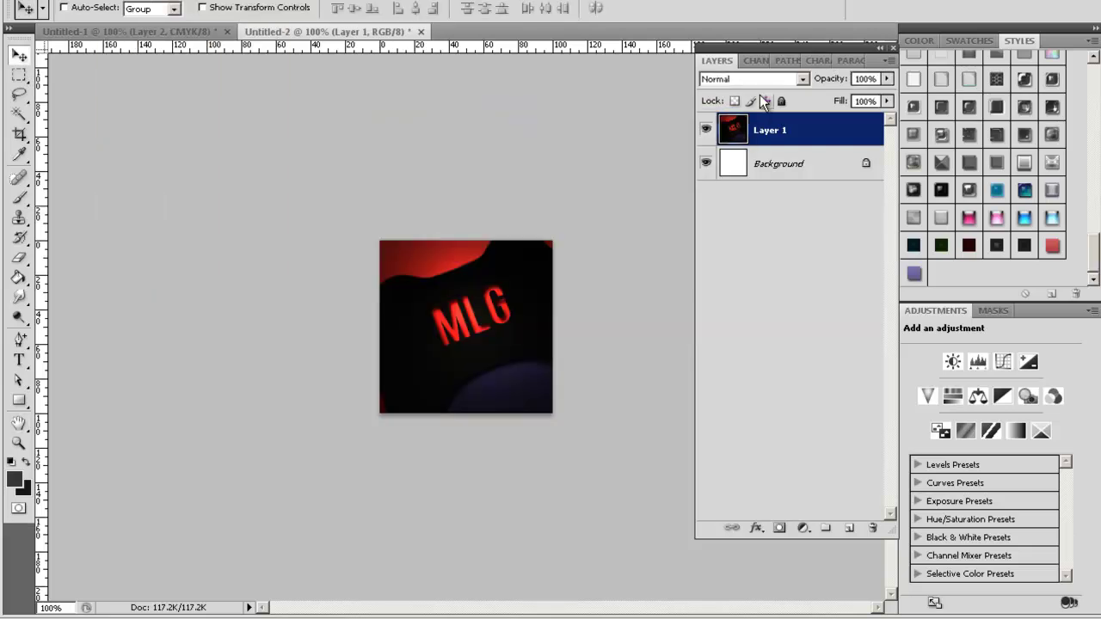
- Add a new Layer 2 and fill it with a merged copy of the image
click(848, 528)
click(114, 0)
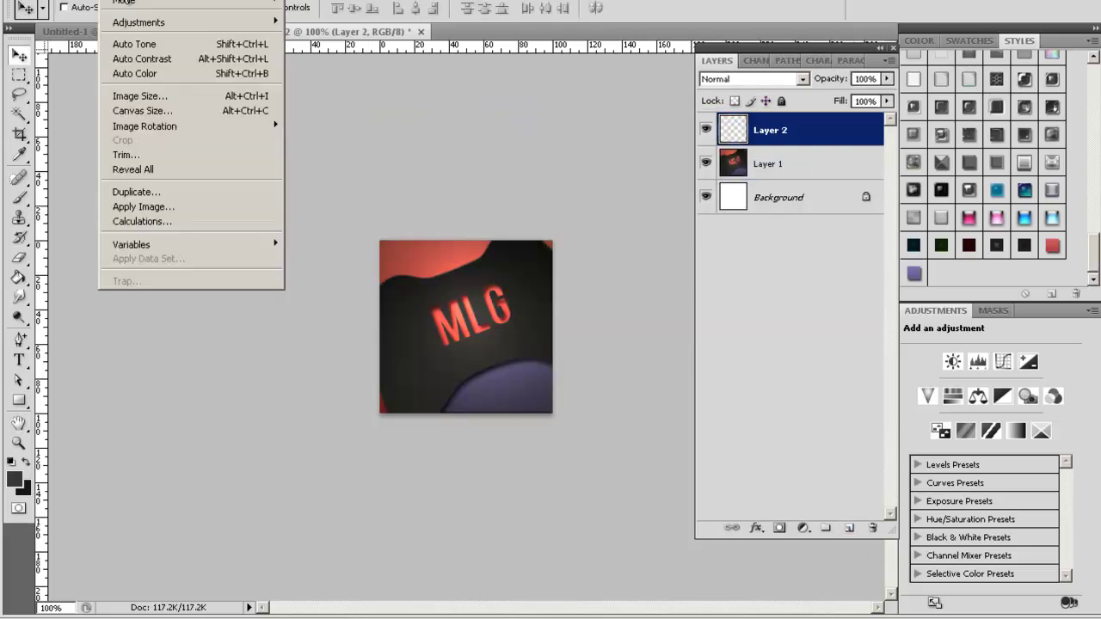
click(143, 206)
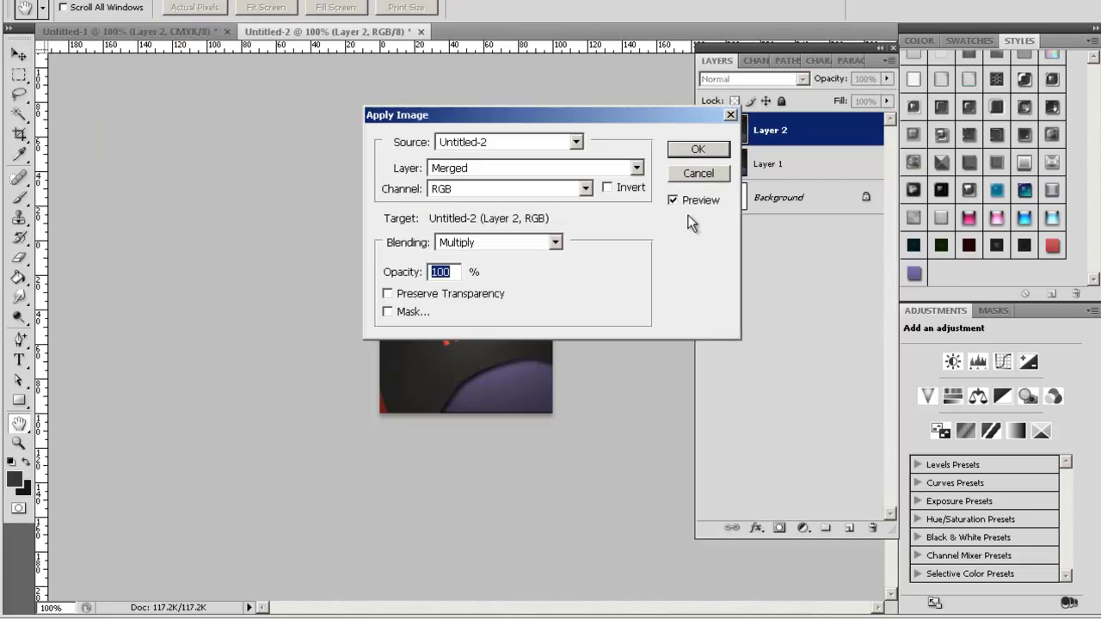
click(707, 148)
- Try Linear Light and Pin Light blend modes on Layer 2 at 79% opacity
click(748, 79)
click(727, 361)
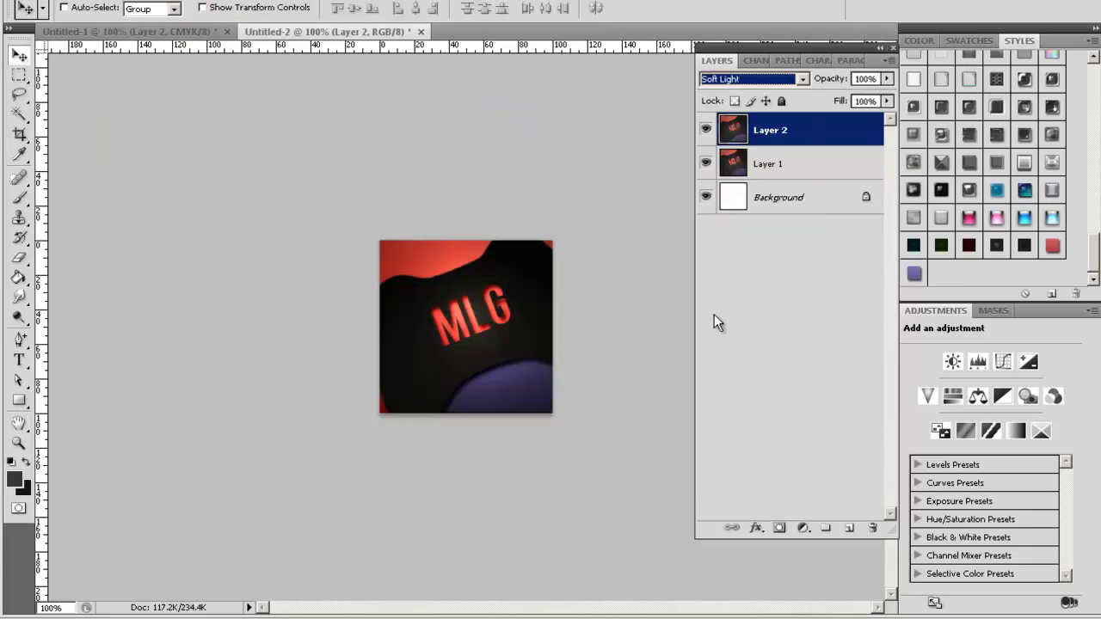
key(Down)
key(Down)
key(Down)
key(Up)
key(Up)
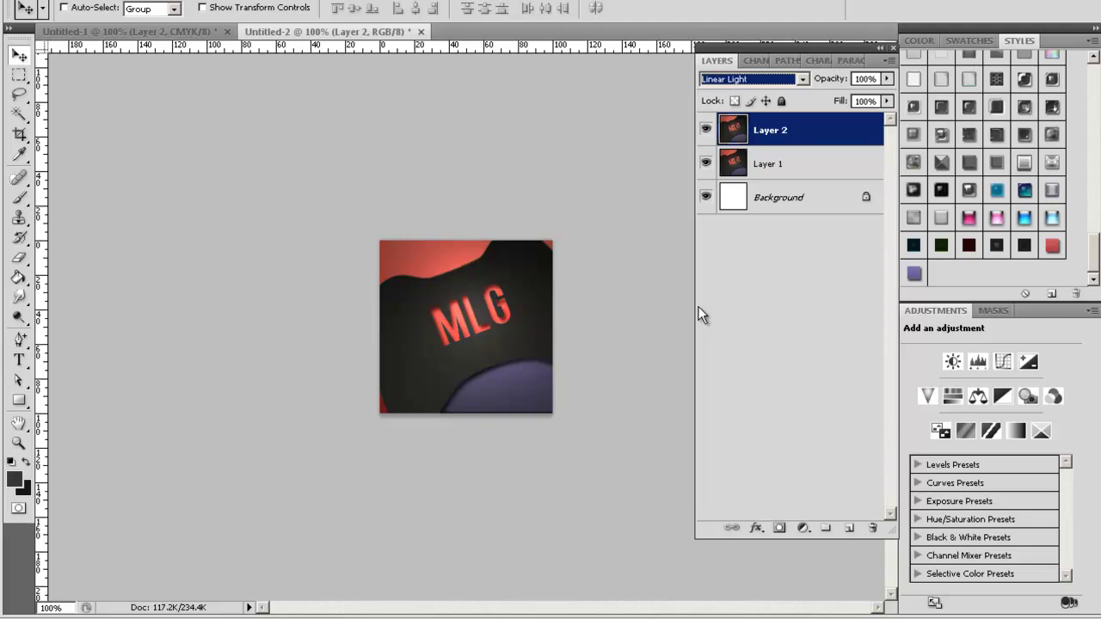
key(Down)
key(Up)
drag(823, 86, 804, 86)
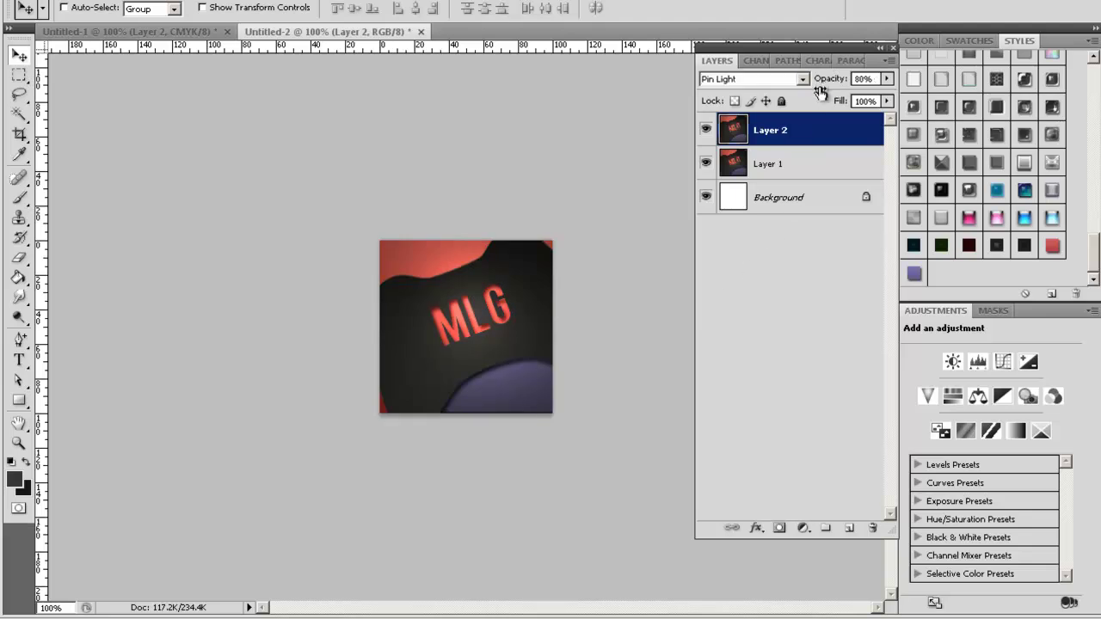
- Test Lighten, Overlay and Soft Light on Layer 2, then reset it to Normal at 100%
click(748, 79)
click(728, 225)
key(Up)
key(Up)
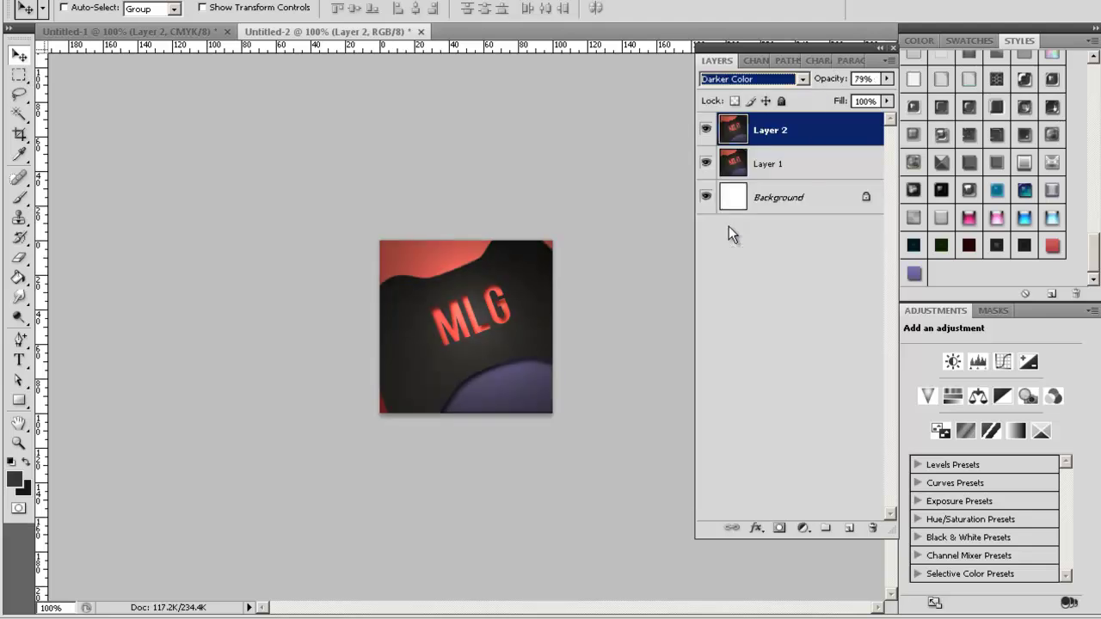
key(Up)
key(Up)
key(Up)
key(Up)
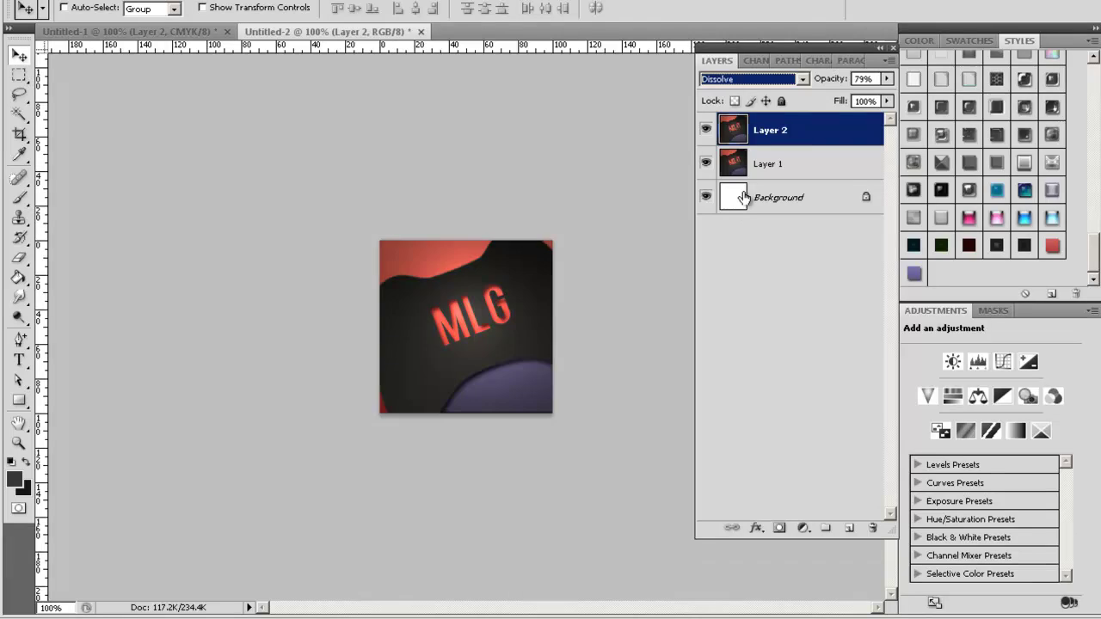
click(732, 77)
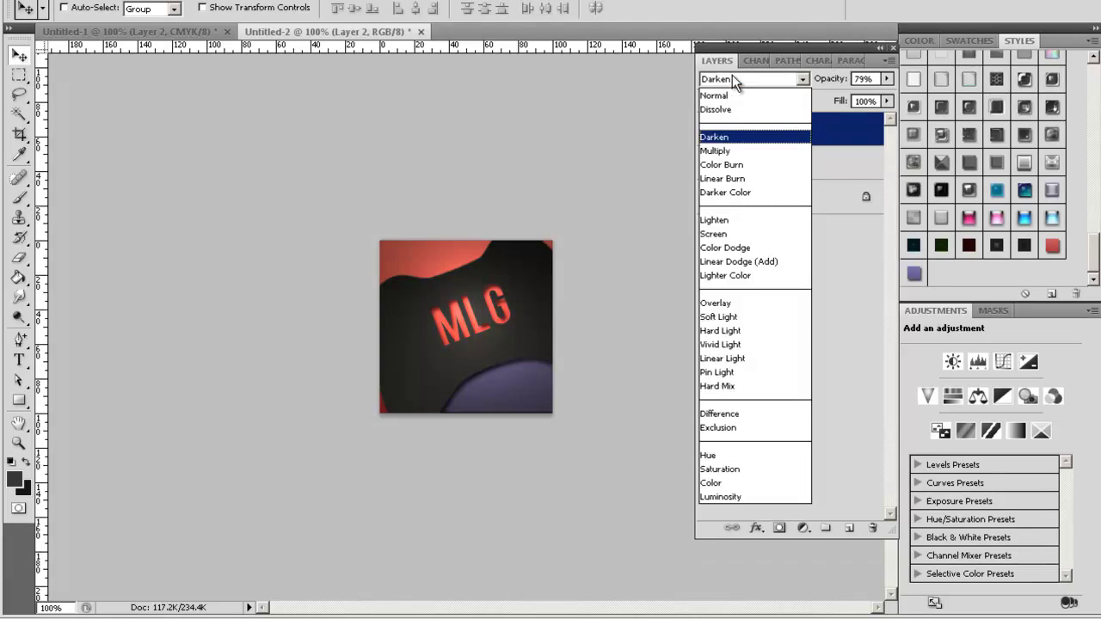
click(757, 300)
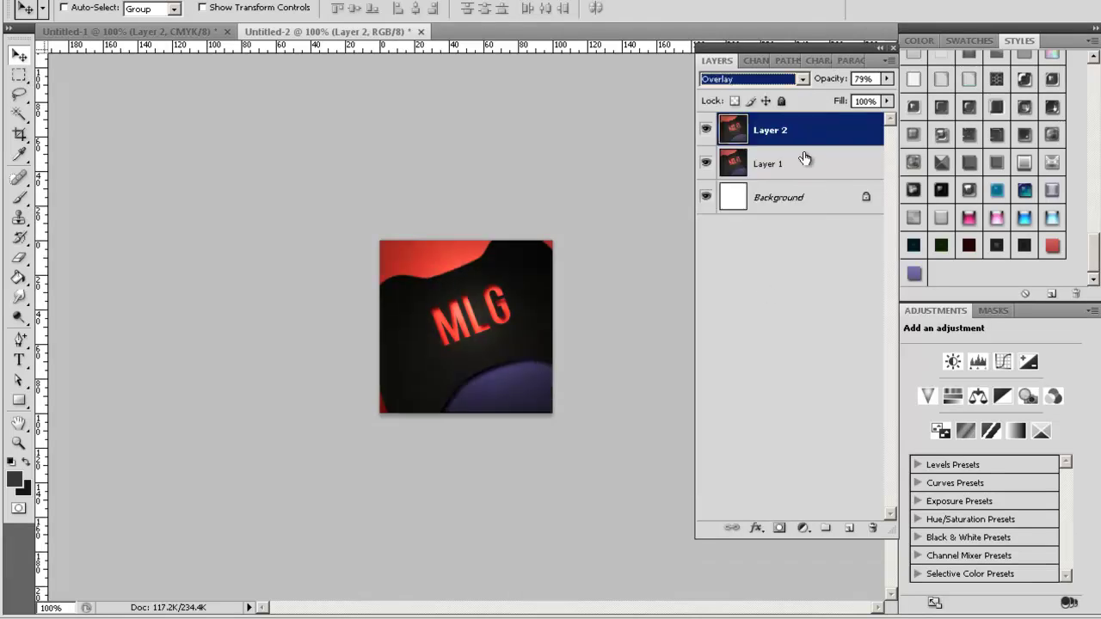
key(Down)
drag(835, 80, 797, 87)
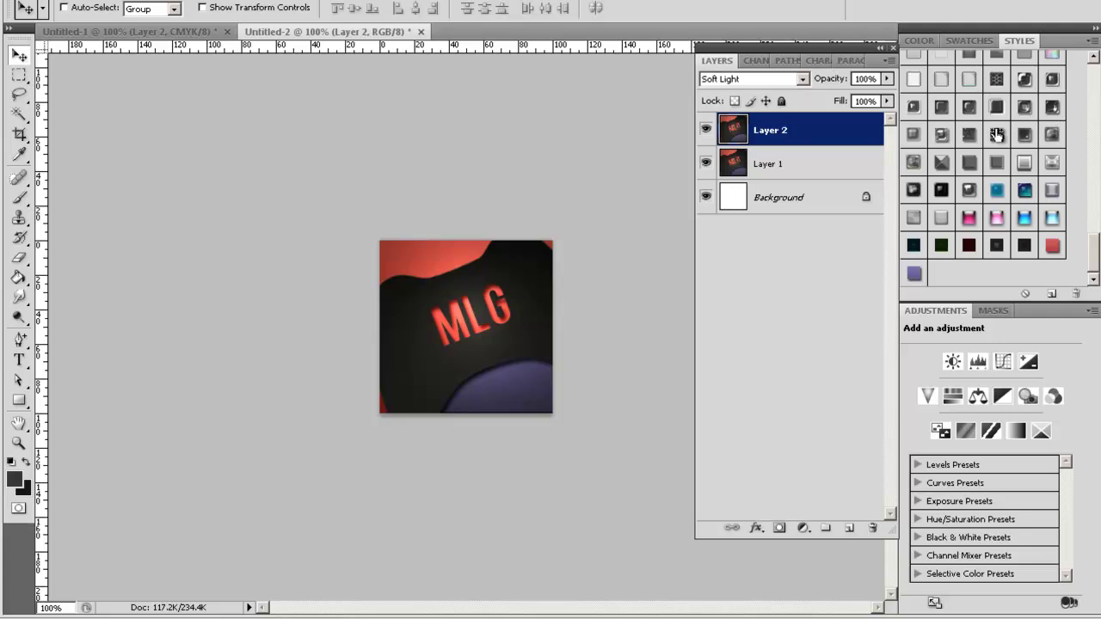
key(0)
click(768, 78)
click(722, 91)
- Apply a Gaussian Blur to Layer 2
click(245, 2)
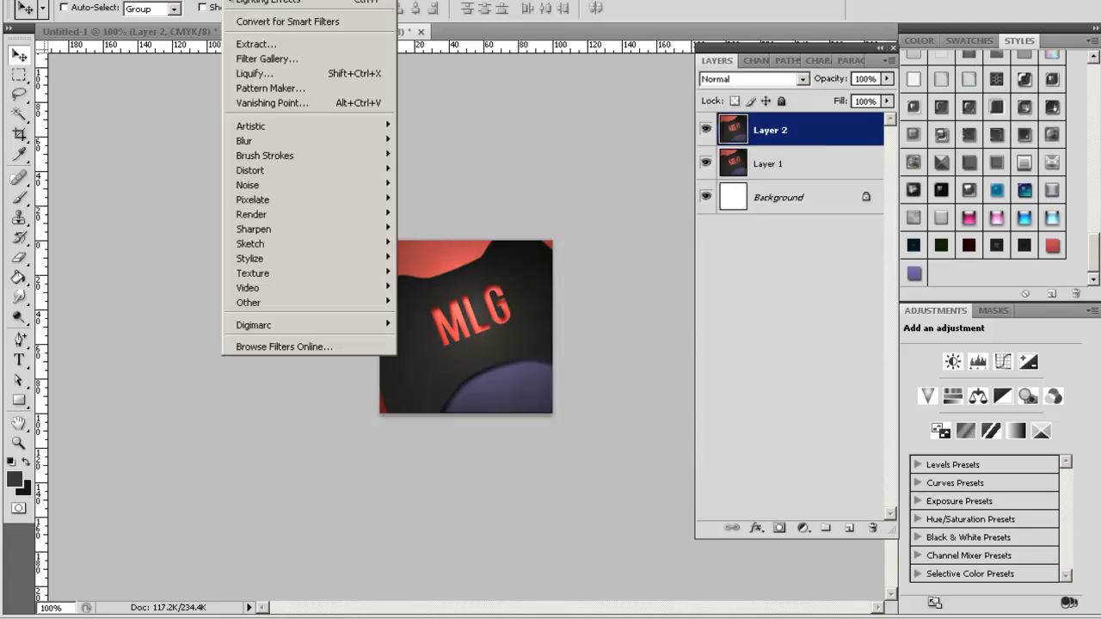
mouse_move(340, 149)
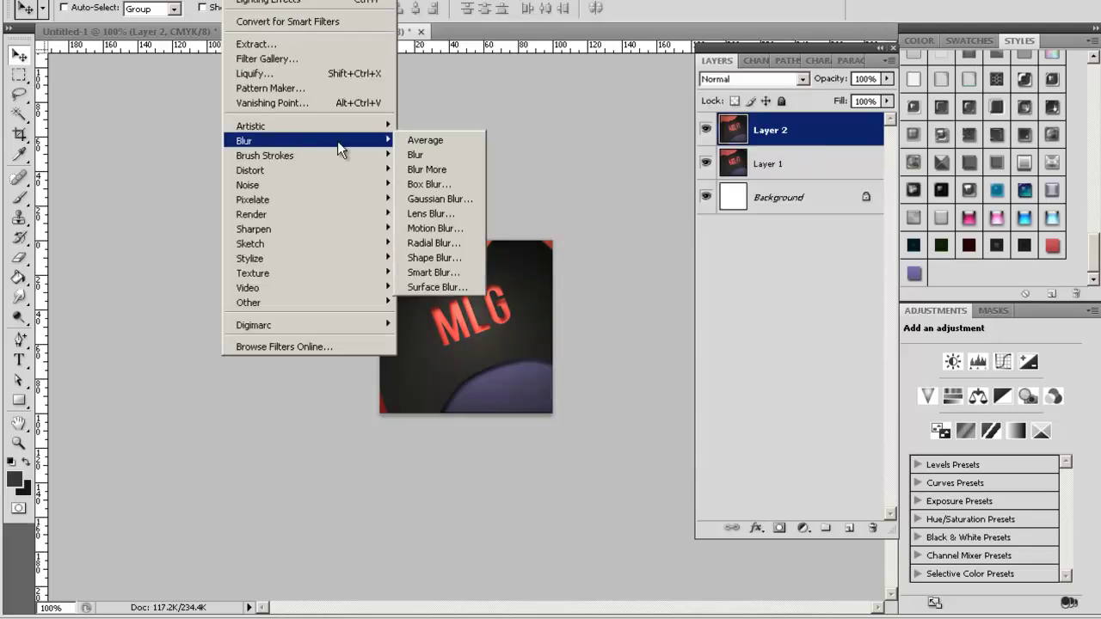
click(440, 200)
key(Return)
- Set the blurred layer to Soft Light at 32% opacity and add an empty layer on top
click(748, 78)
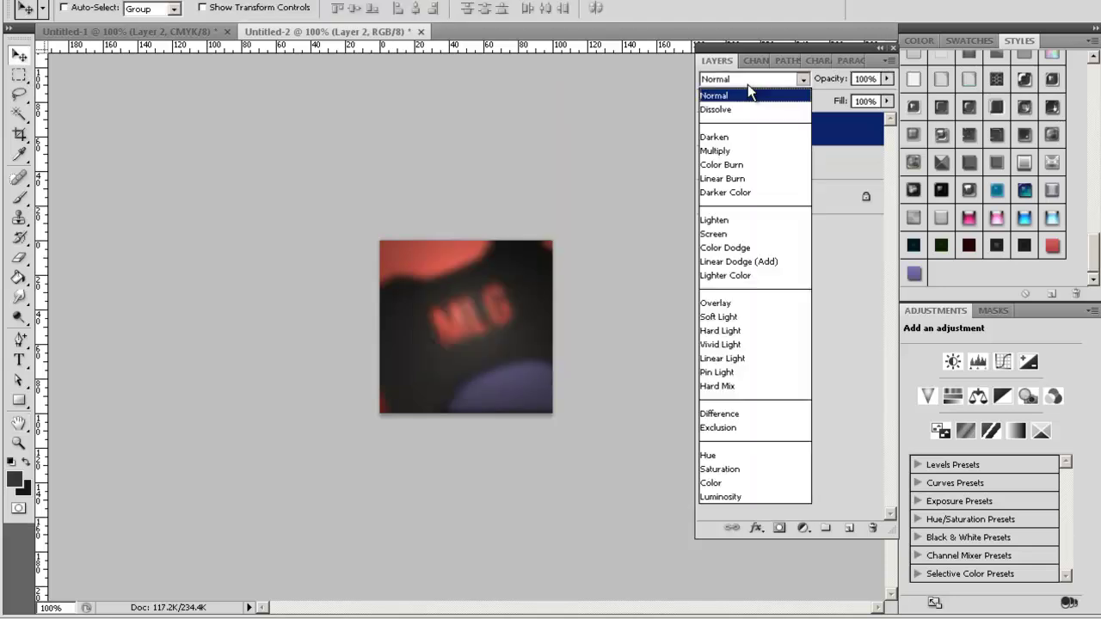
click(738, 320)
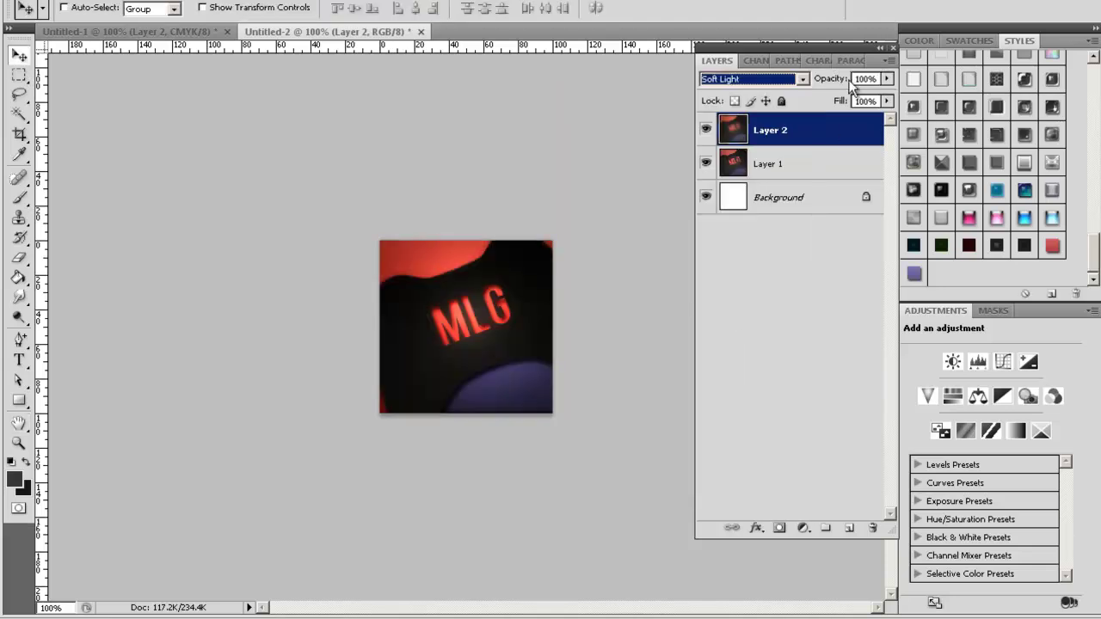
drag(851, 80, 808, 92)
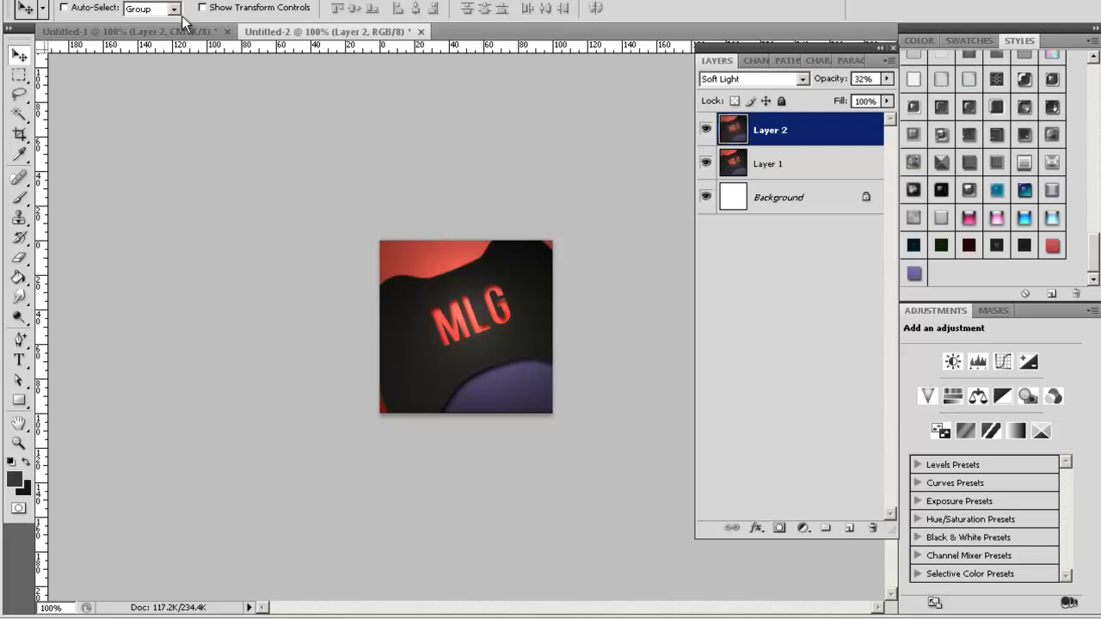
click(849, 527)
click(125, 0)
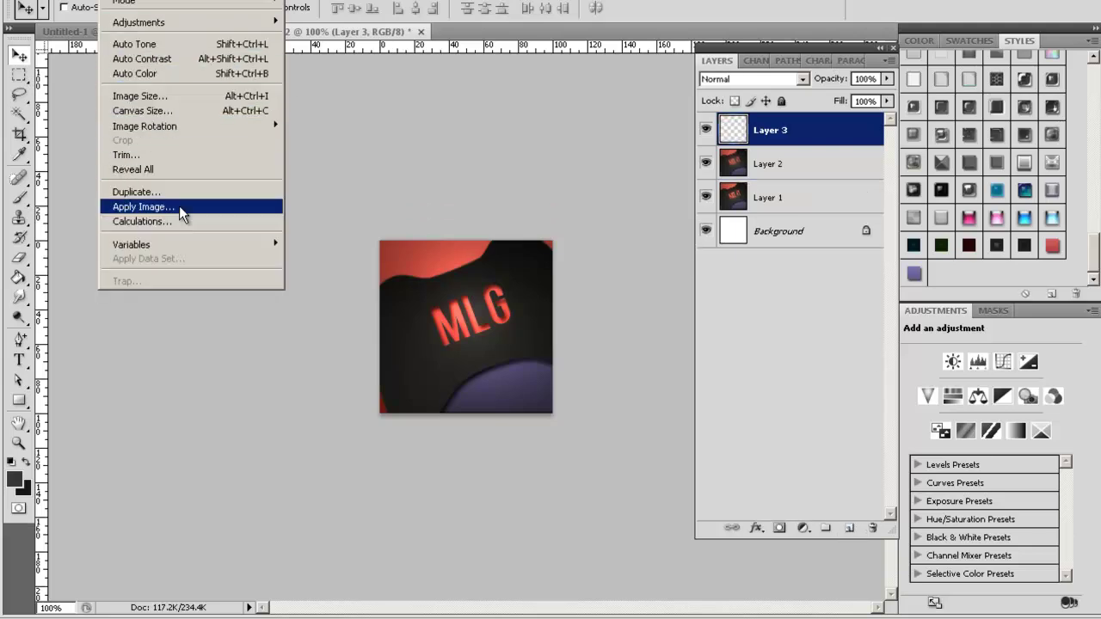
- Fill Layer 3 with a merged image copy and add a 105mm Prime lens flare at the top-right
click(172, 207)
click(693, 149)
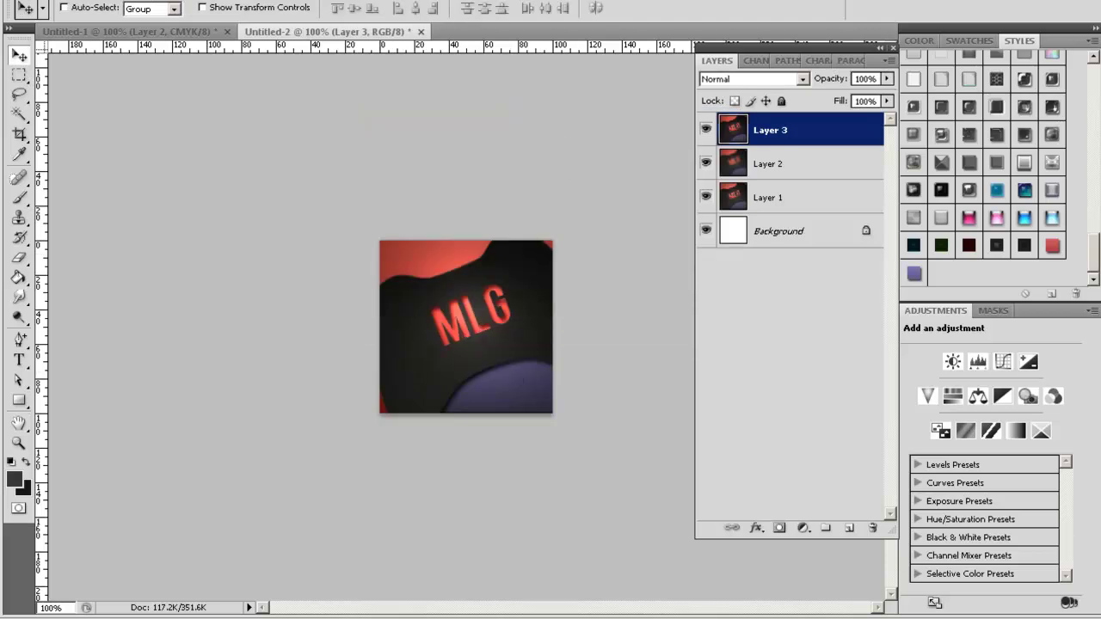
click(237, 0)
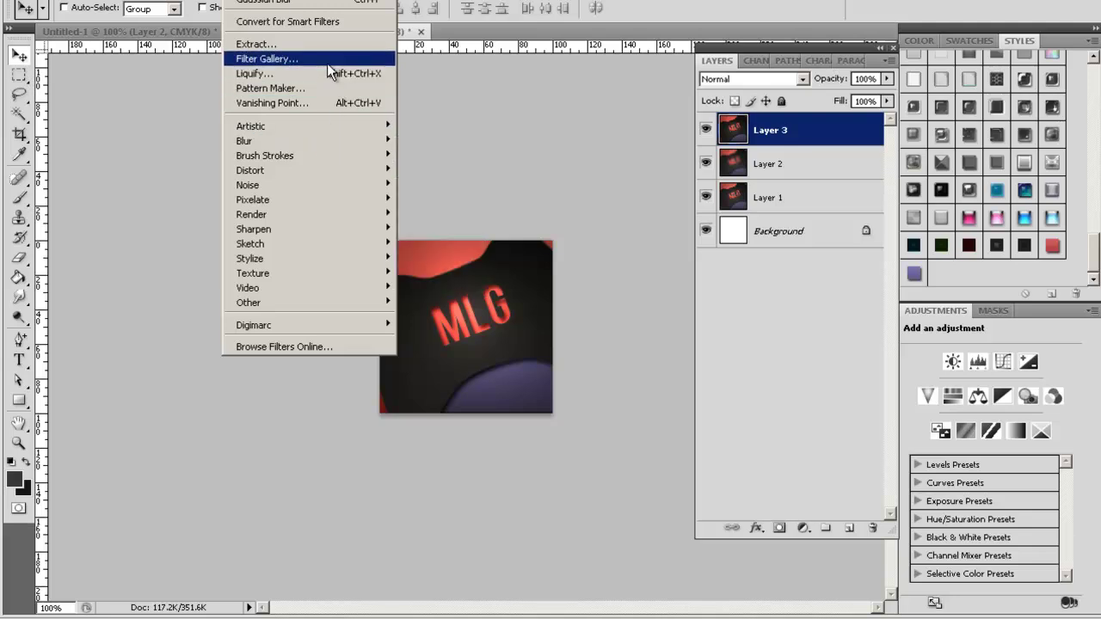
mouse_move(264, 129)
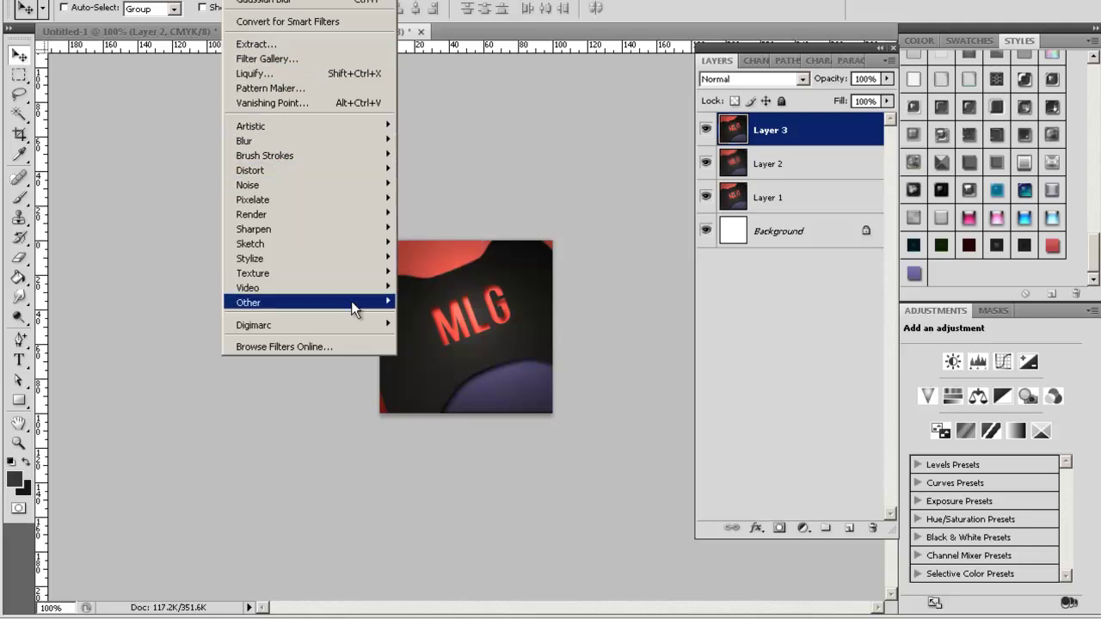
mouse_move(323, 248)
mouse_move(343, 216)
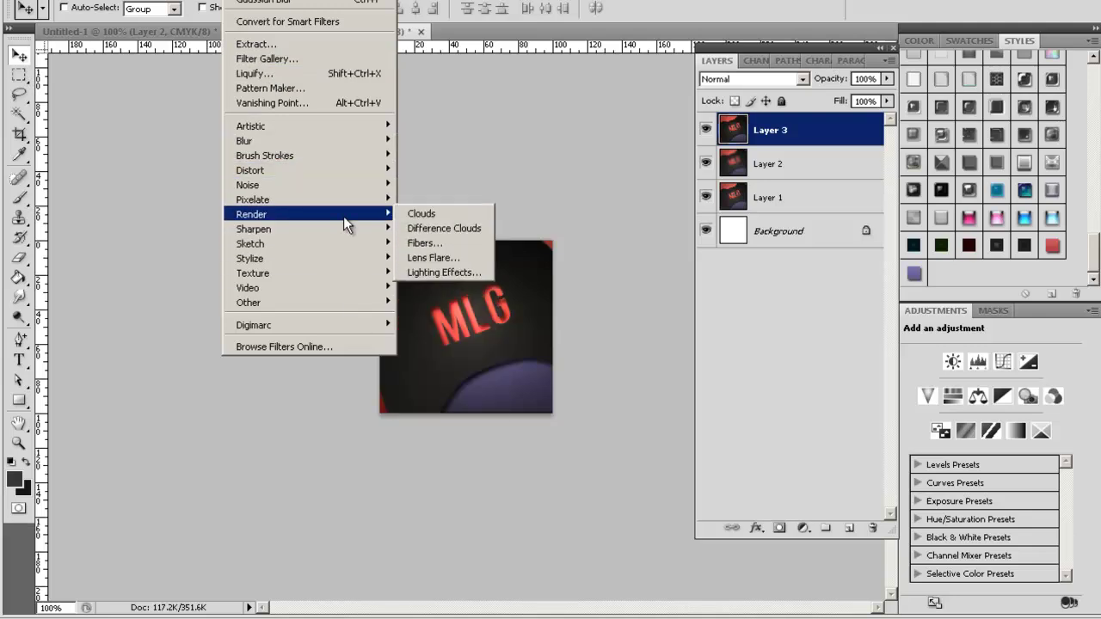
click(433, 257)
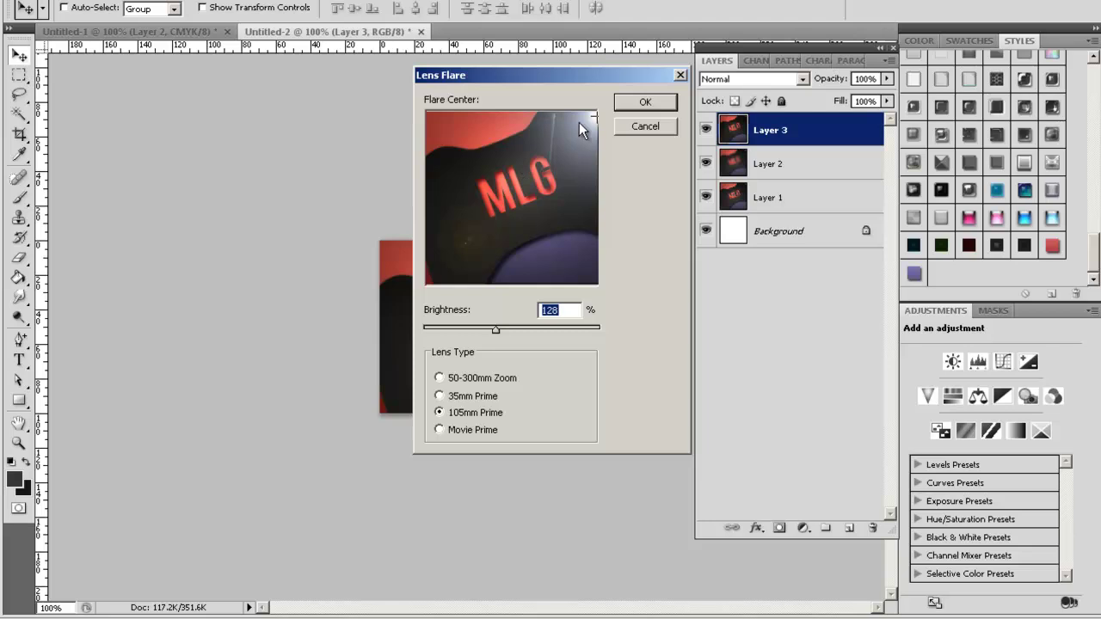
click(644, 103)
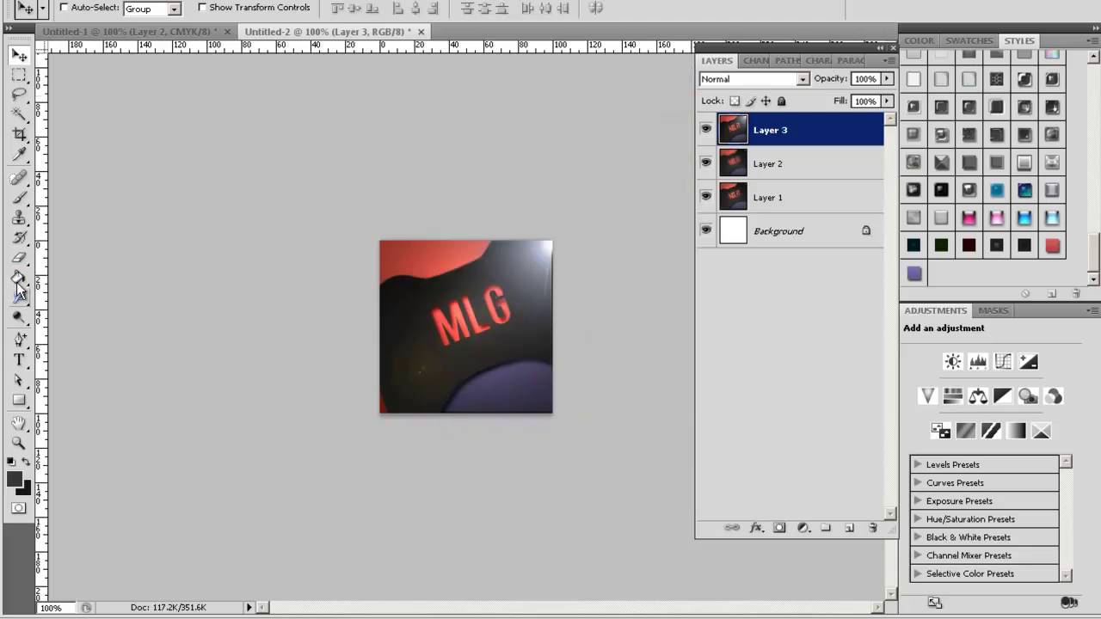